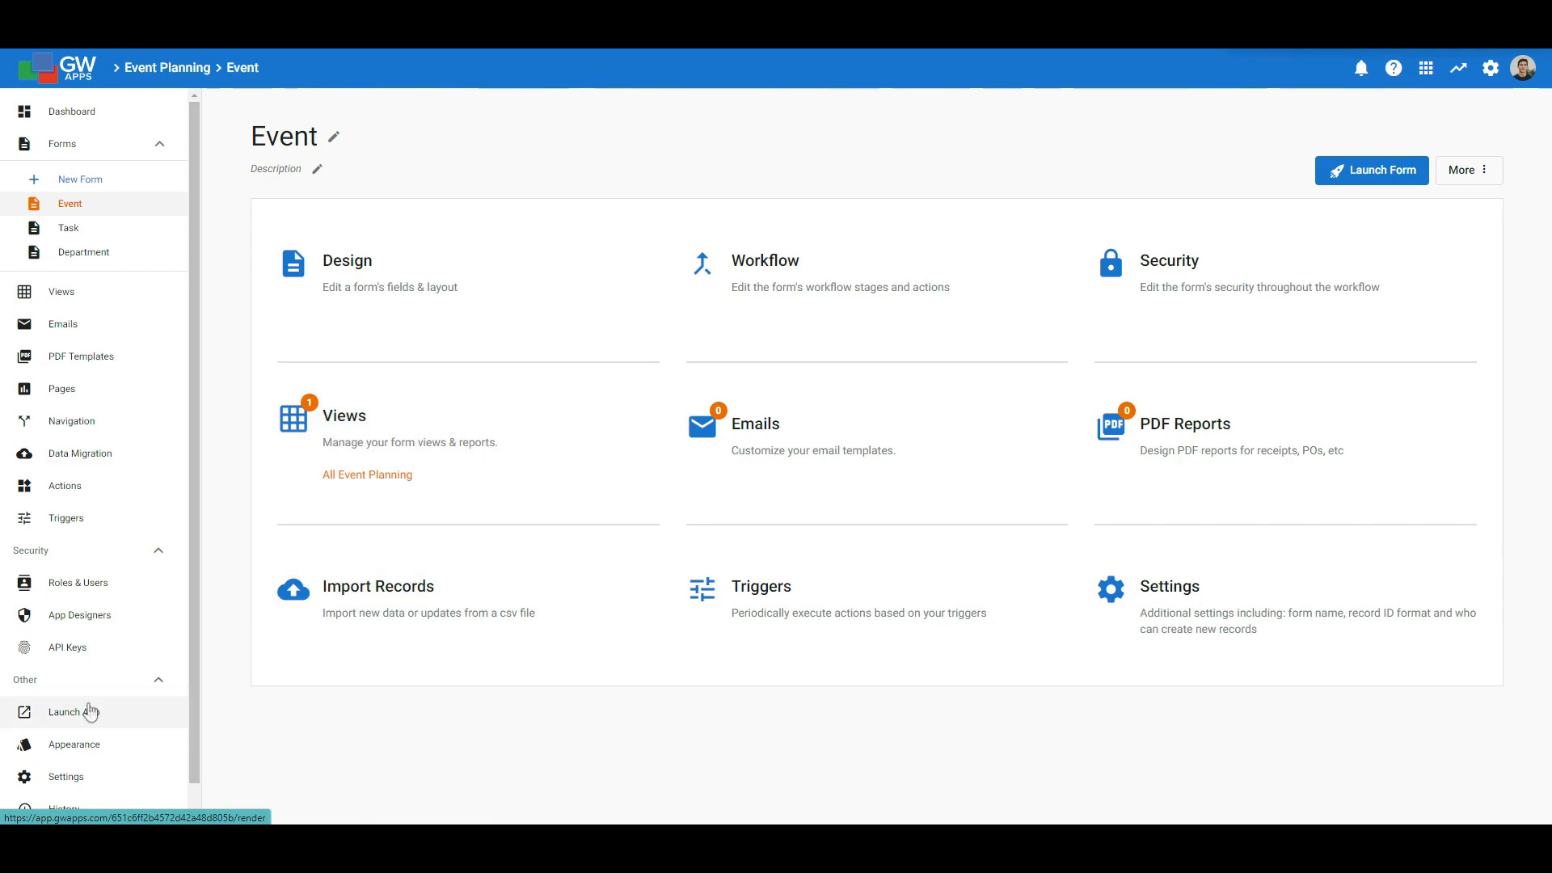
- Launch the Event Planning app, open its Event form for editing, and go to the form's new workflow settings
click(81, 715)
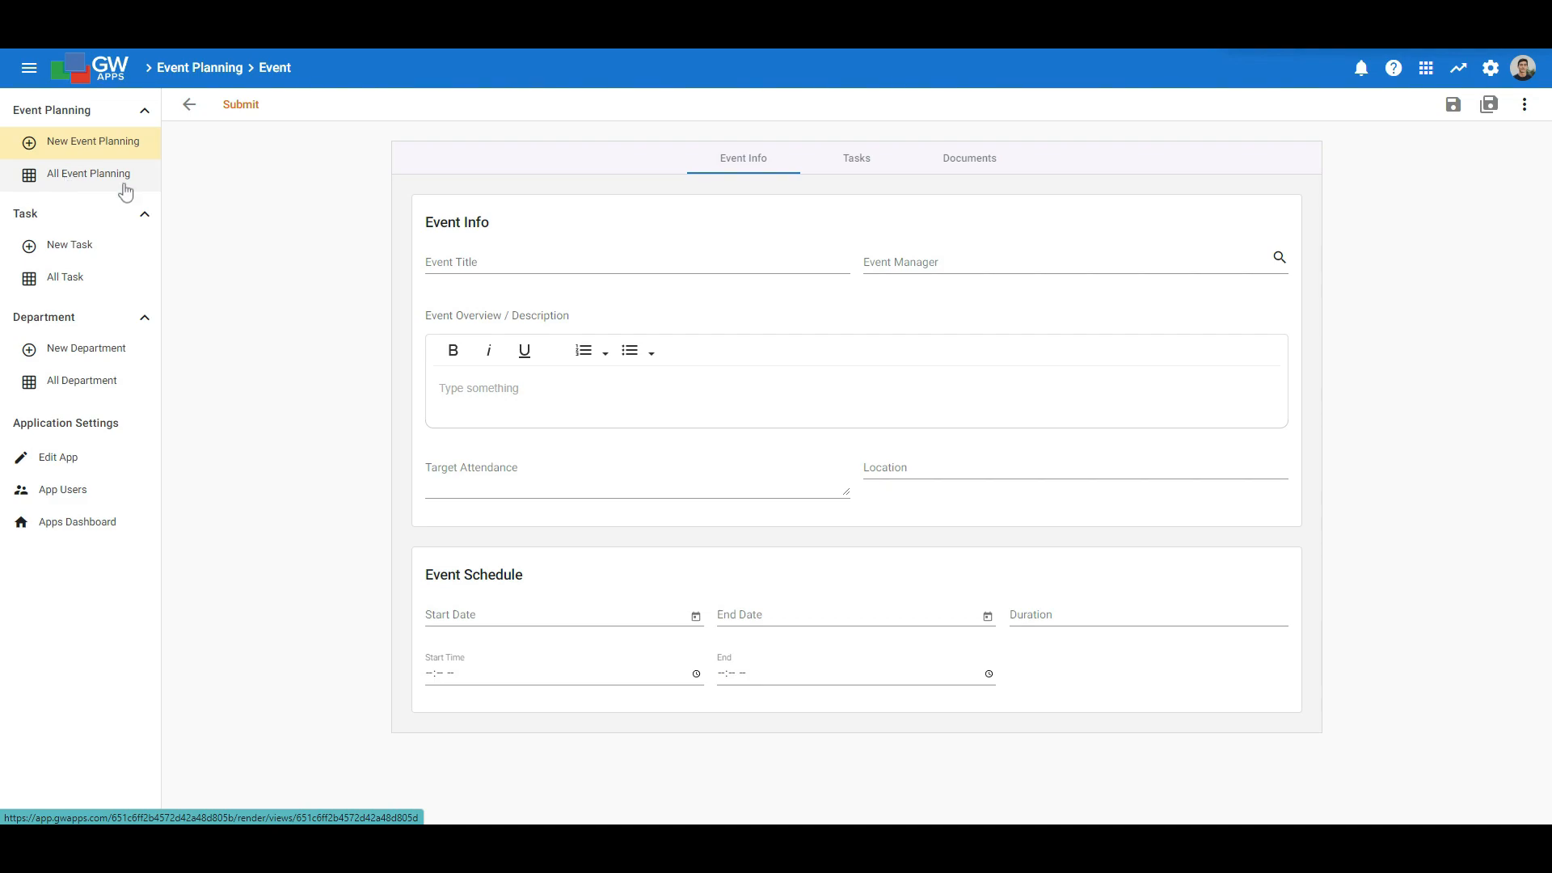
click(1531, 110)
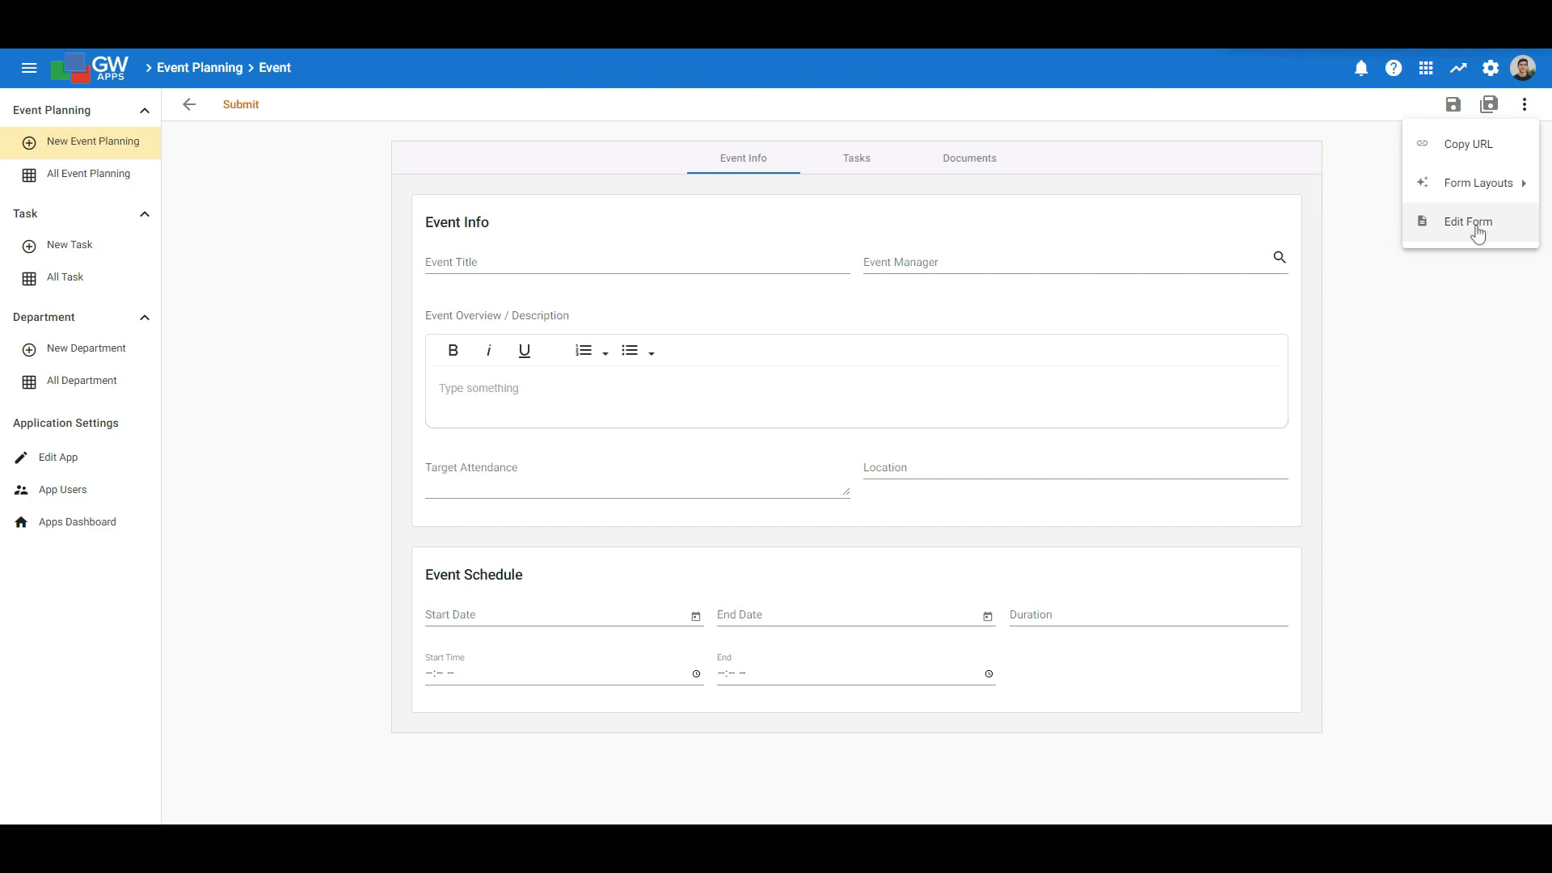
click(1477, 232)
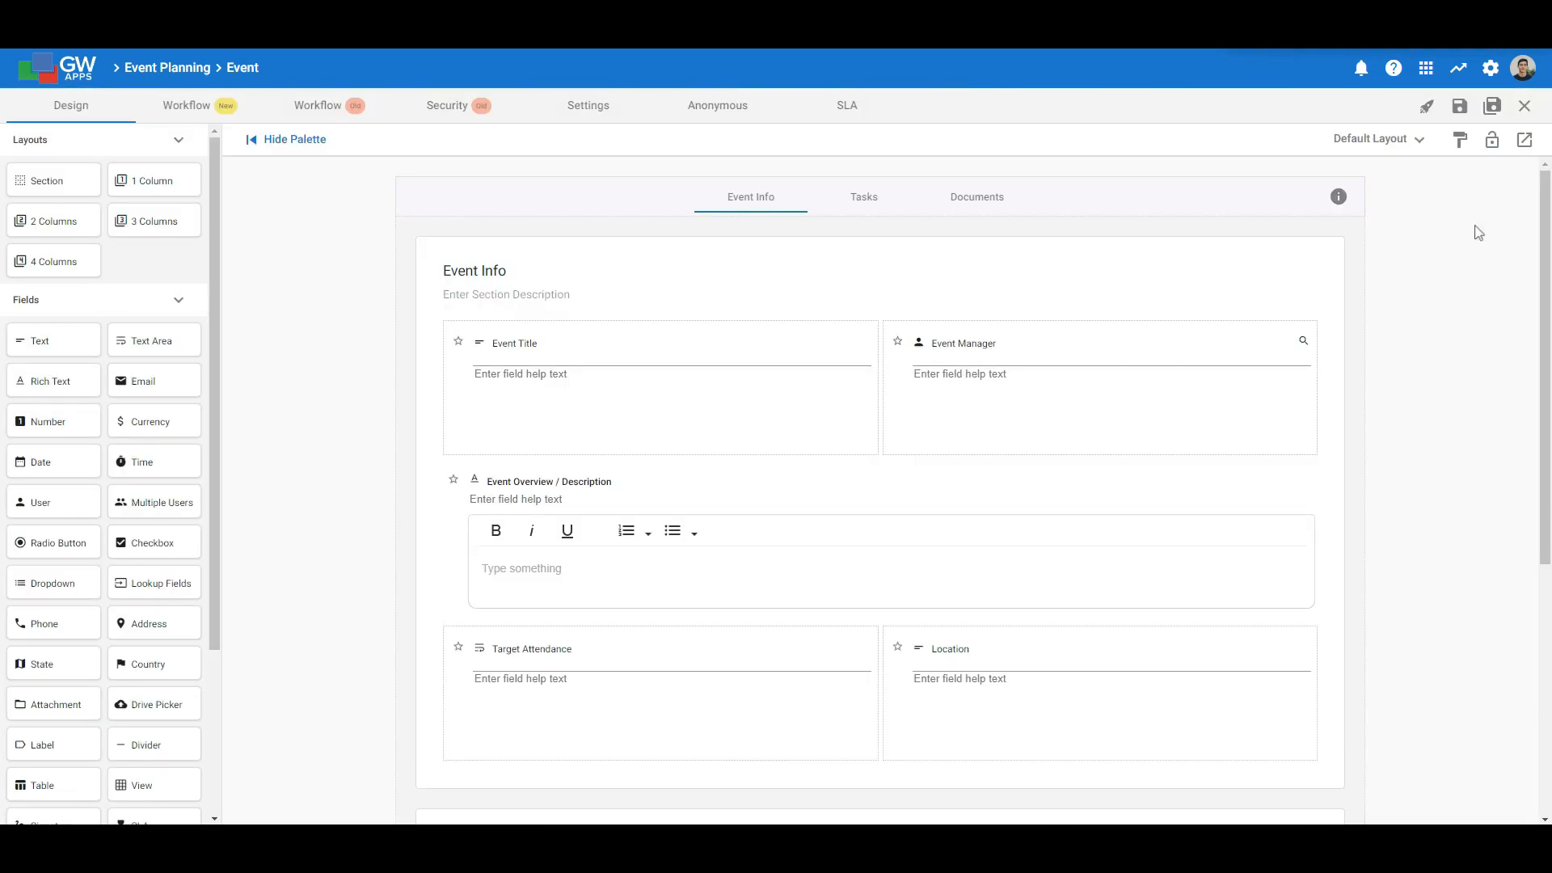
click(185, 112)
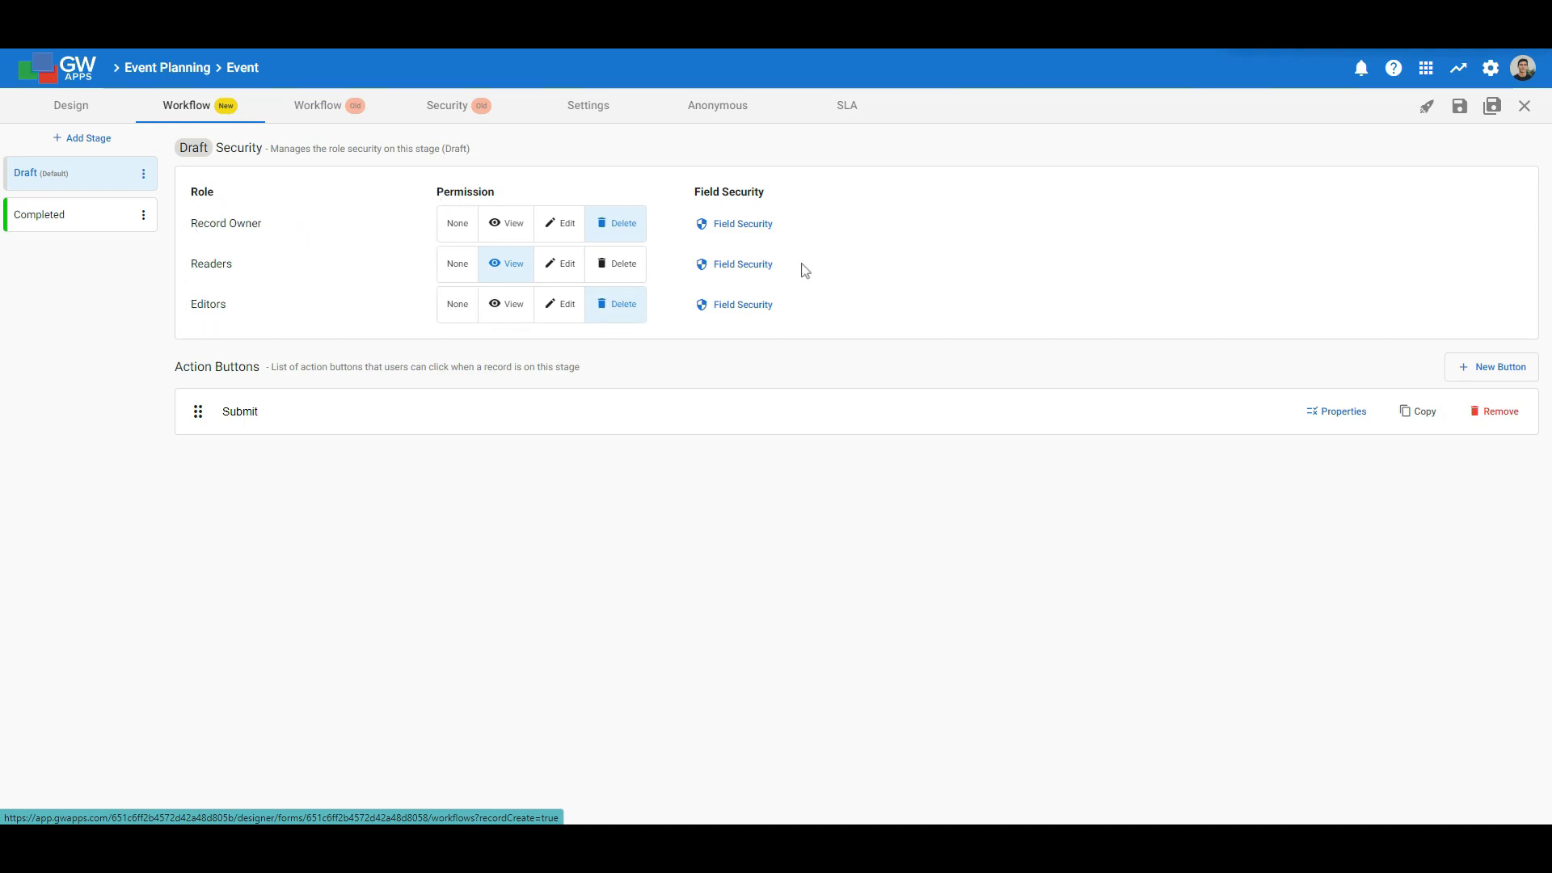
- Try the hidden, view-only and editable permissions on Event Title in the Record Owner's field security for the Draft stage
click(736, 226)
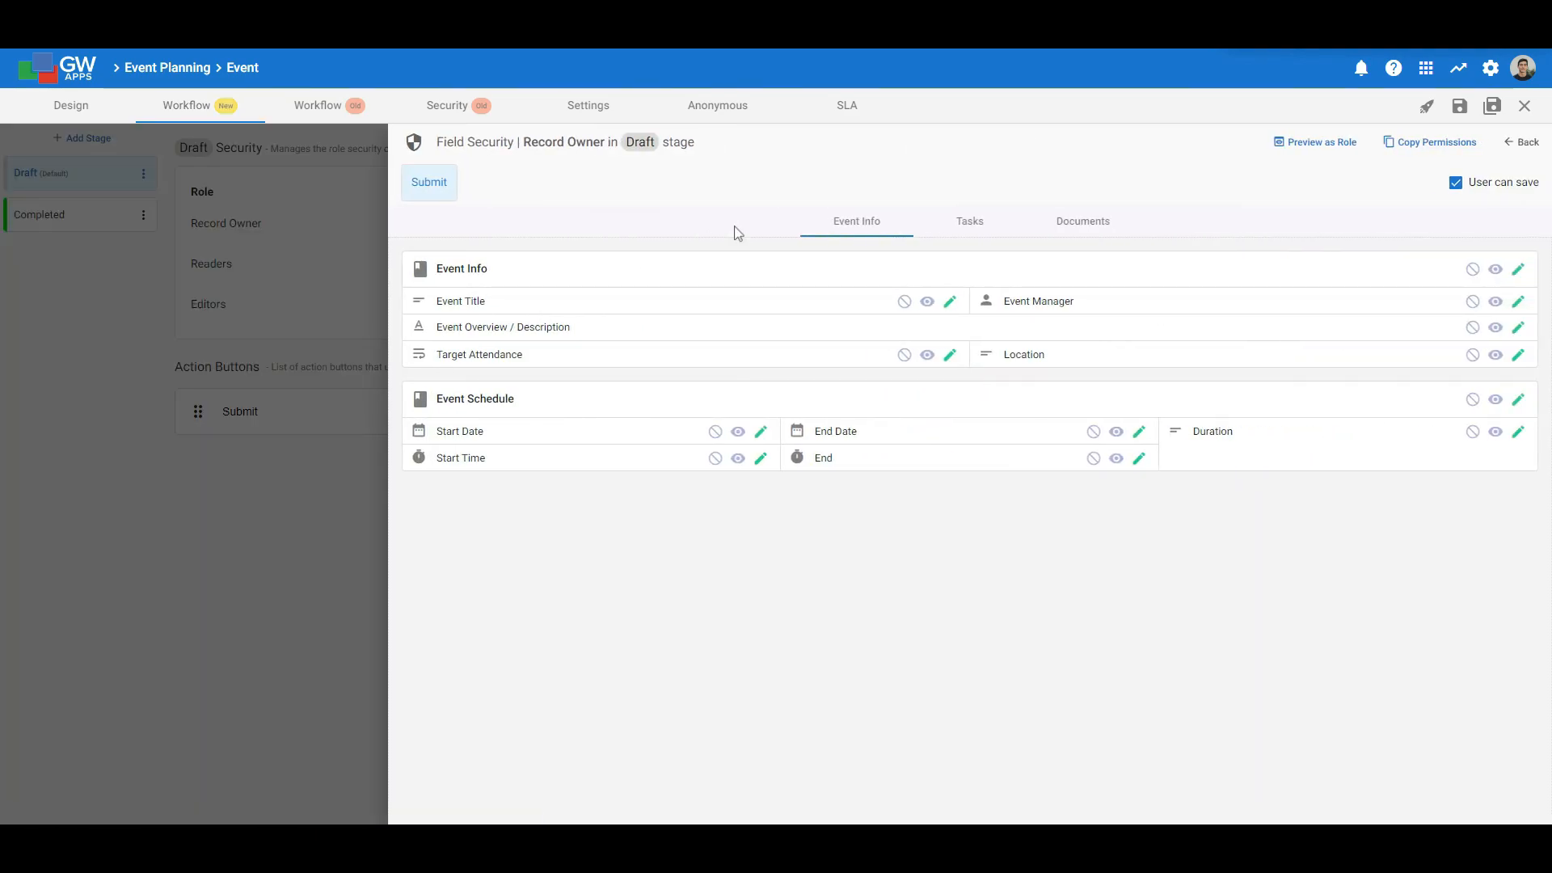
click(904, 301)
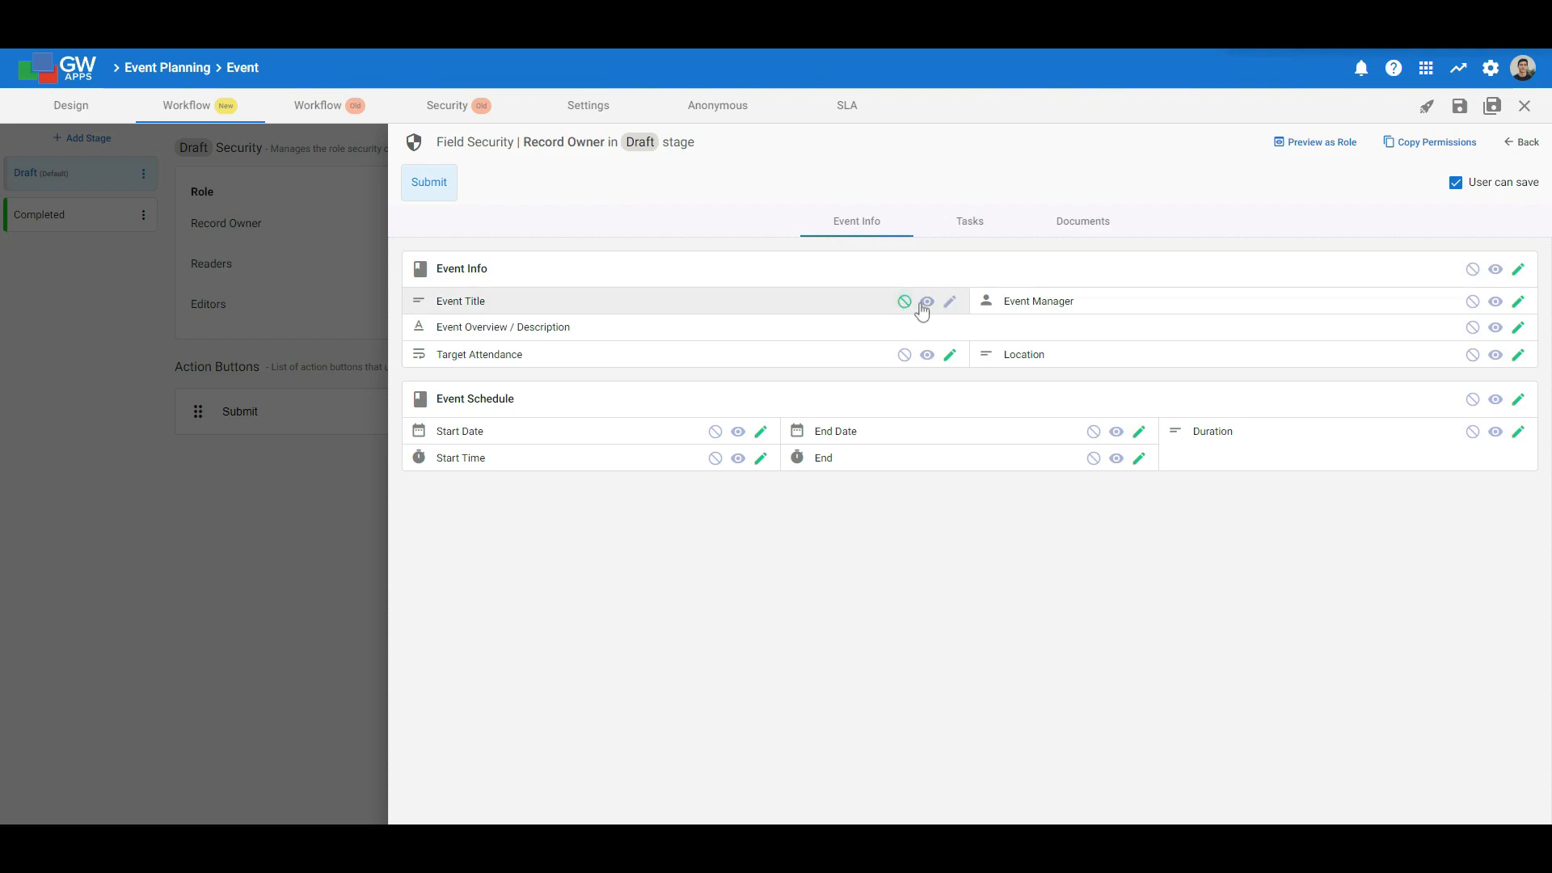
click(928, 302)
click(951, 302)
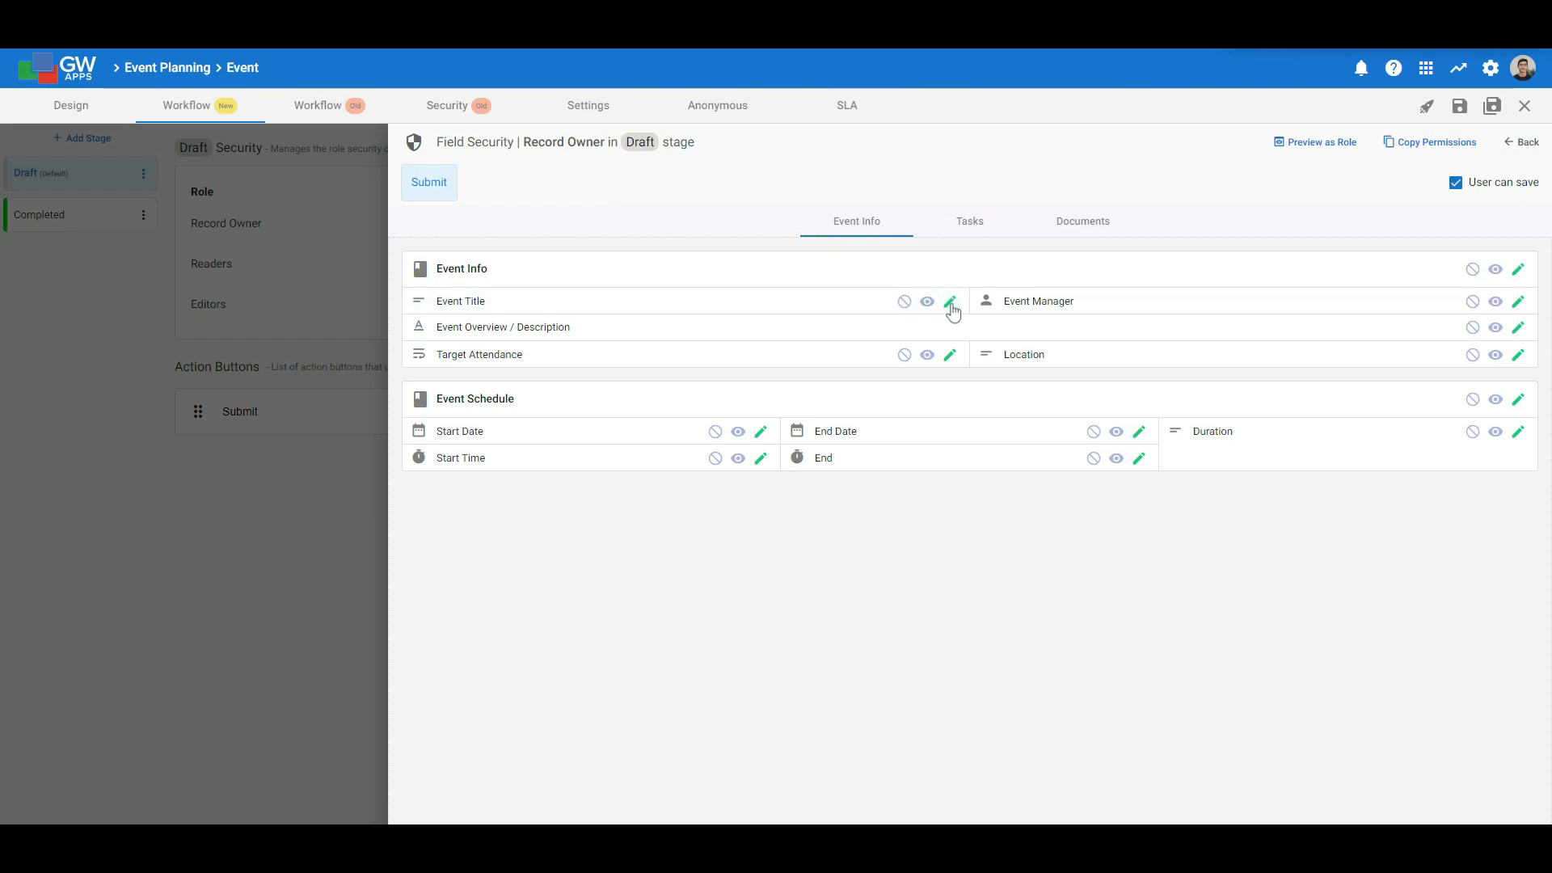
click(1520, 143)
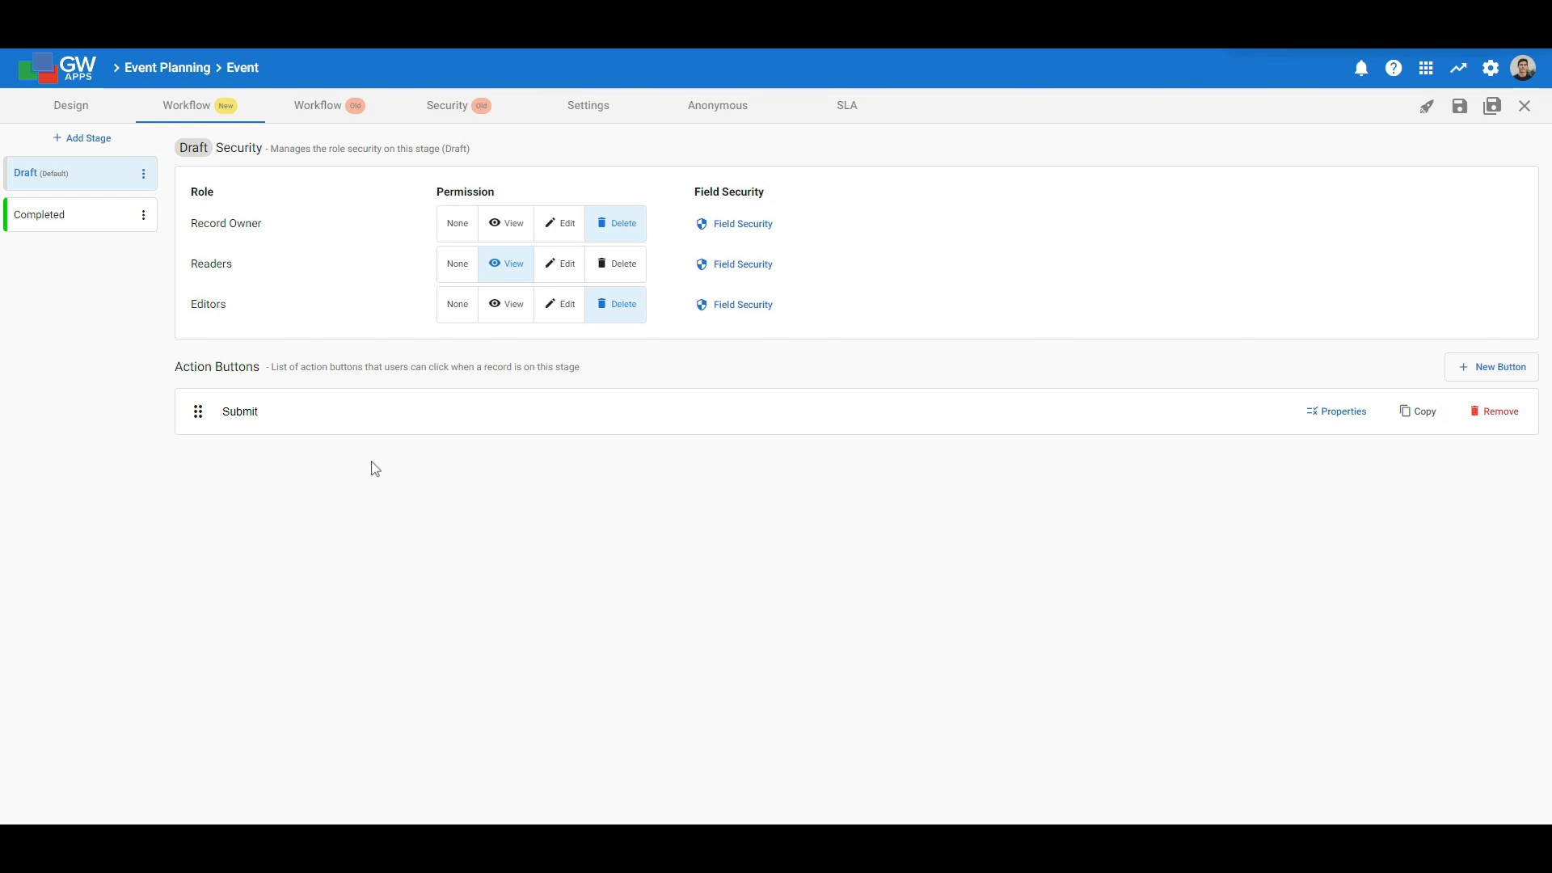
- Edit the Completed workflow stage and change its status name to Active
click(52, 220)
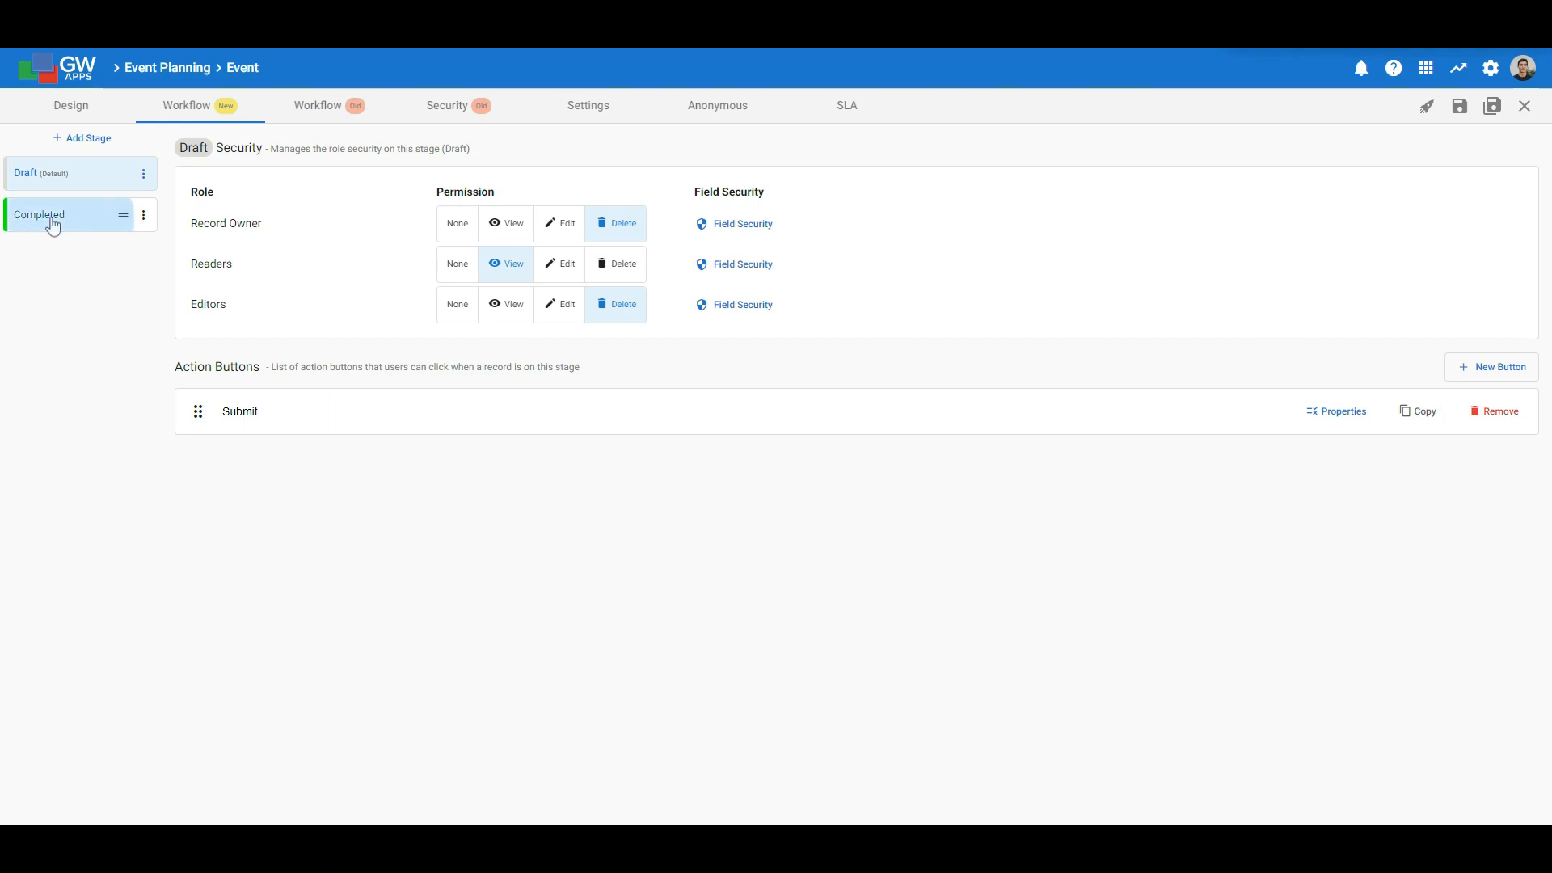
click(144, 217)
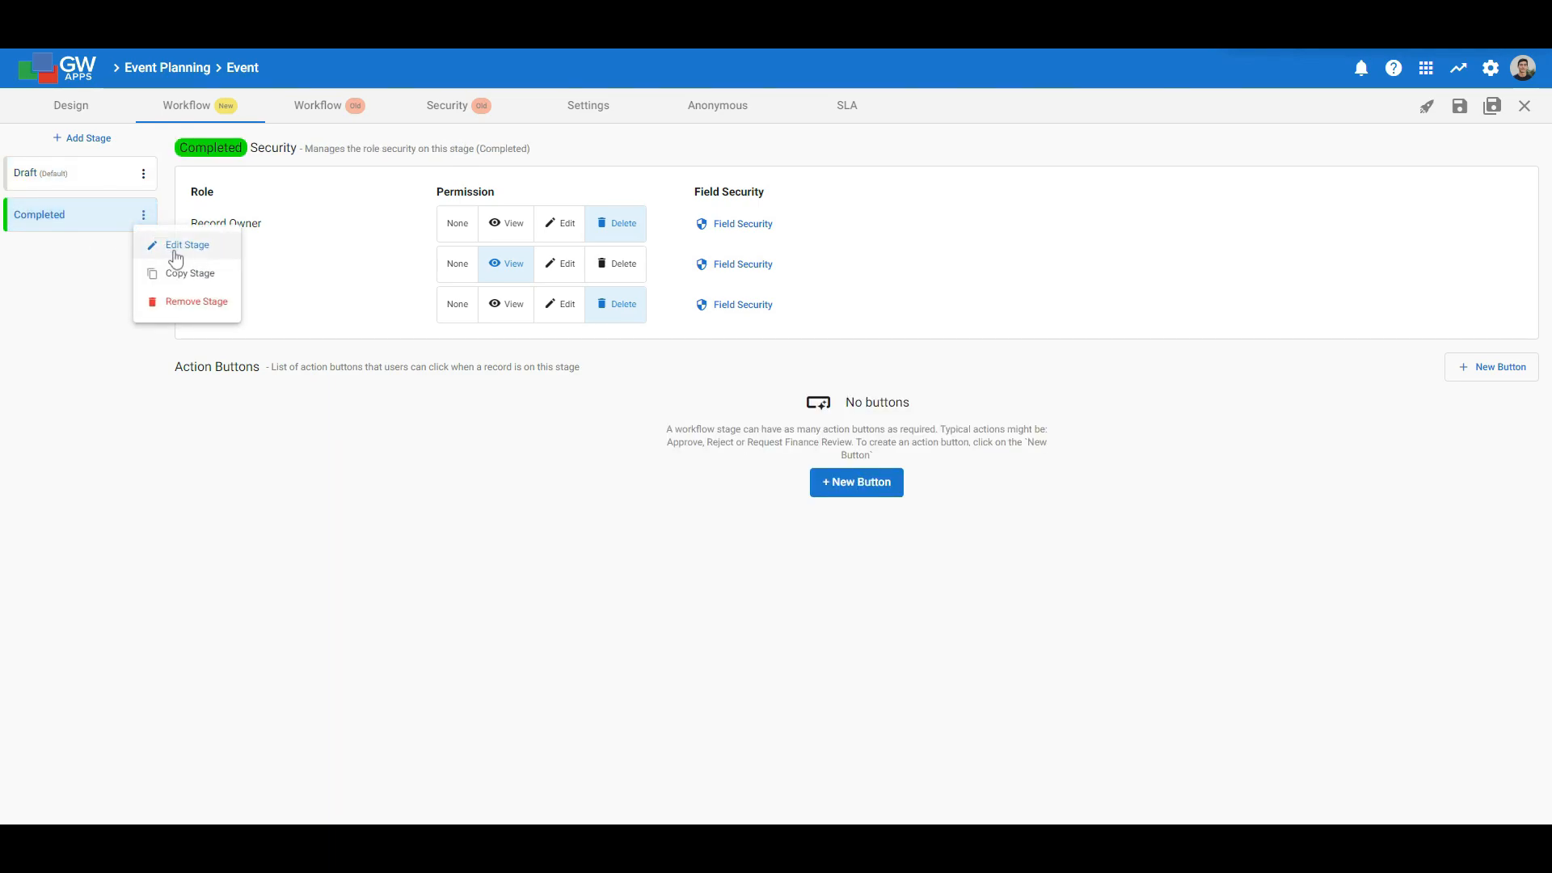
click(171, 246)
drag(652, 358, 570, 370)
text(Active)
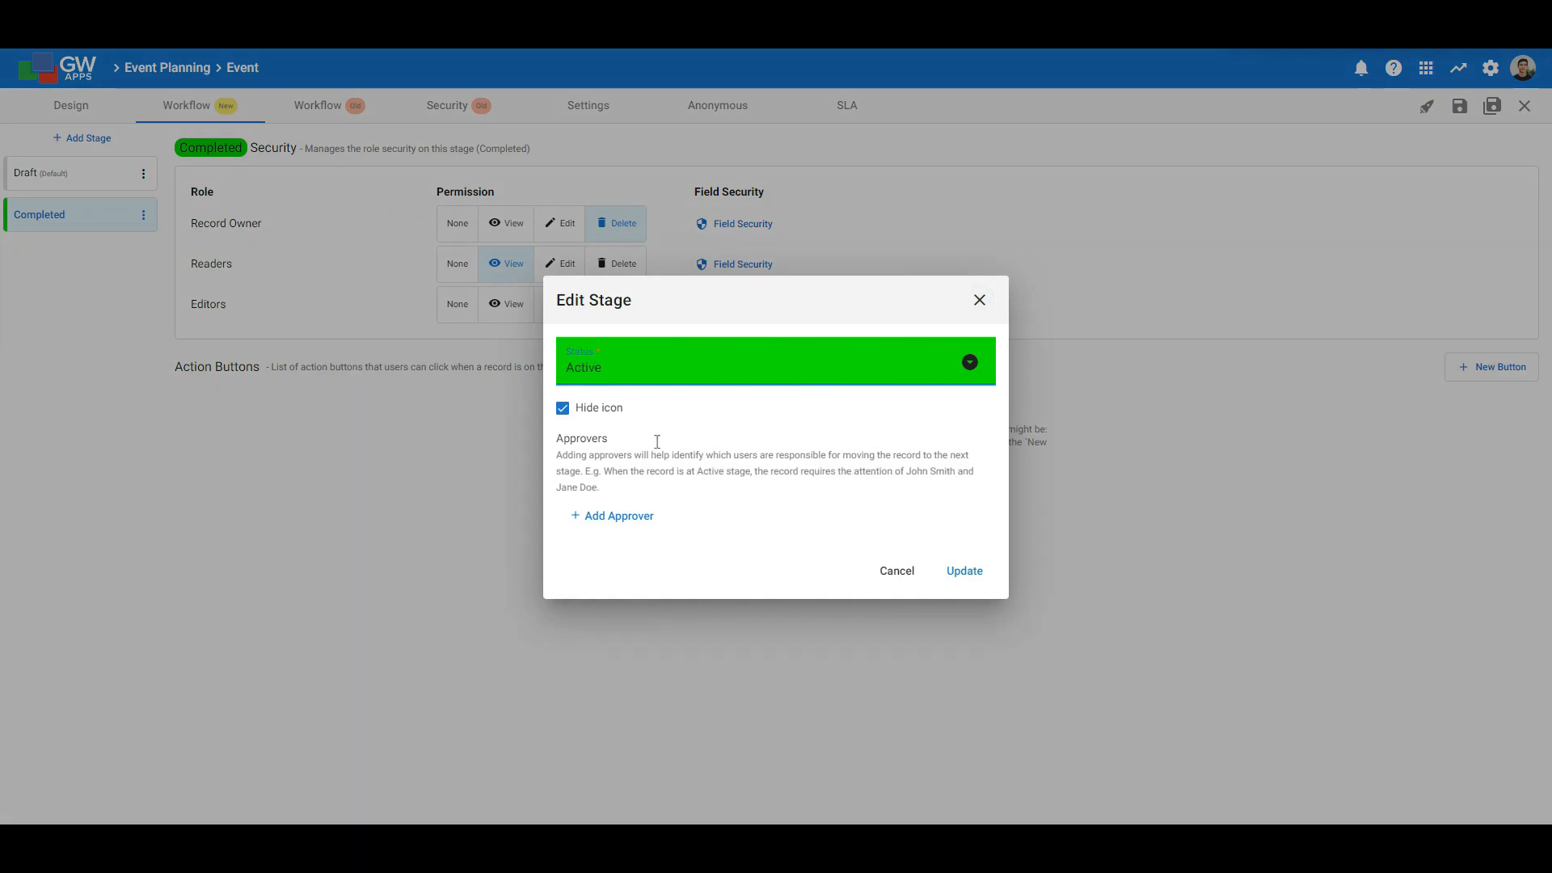
- Enable the Active stage's icon, choose the calendar icon by searching for "date", and update the stage
click(562, 410)
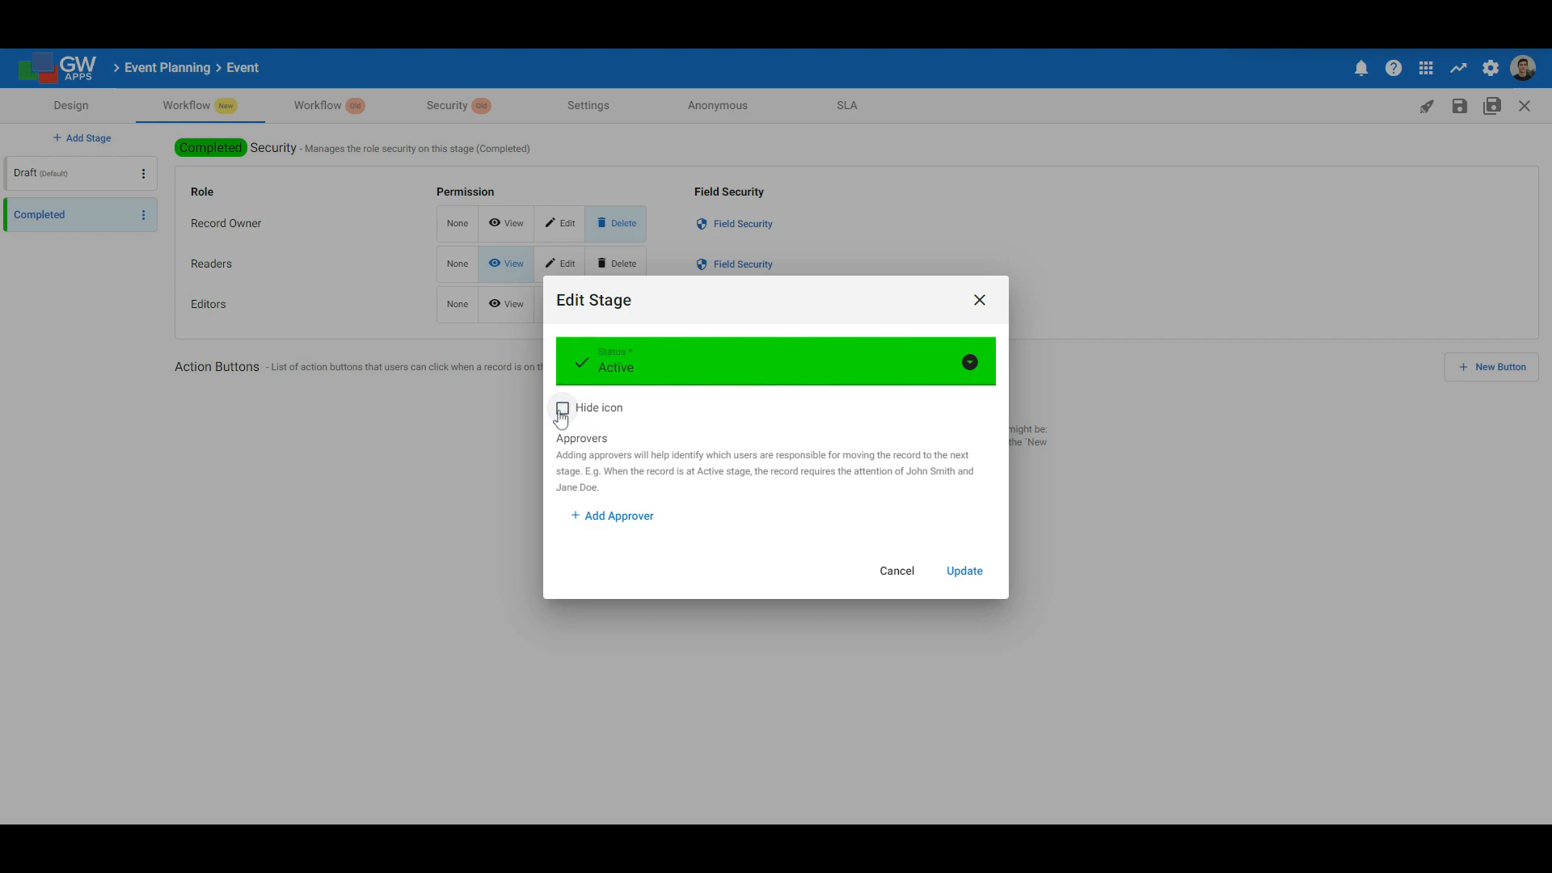
click(582, 364)
text(date)
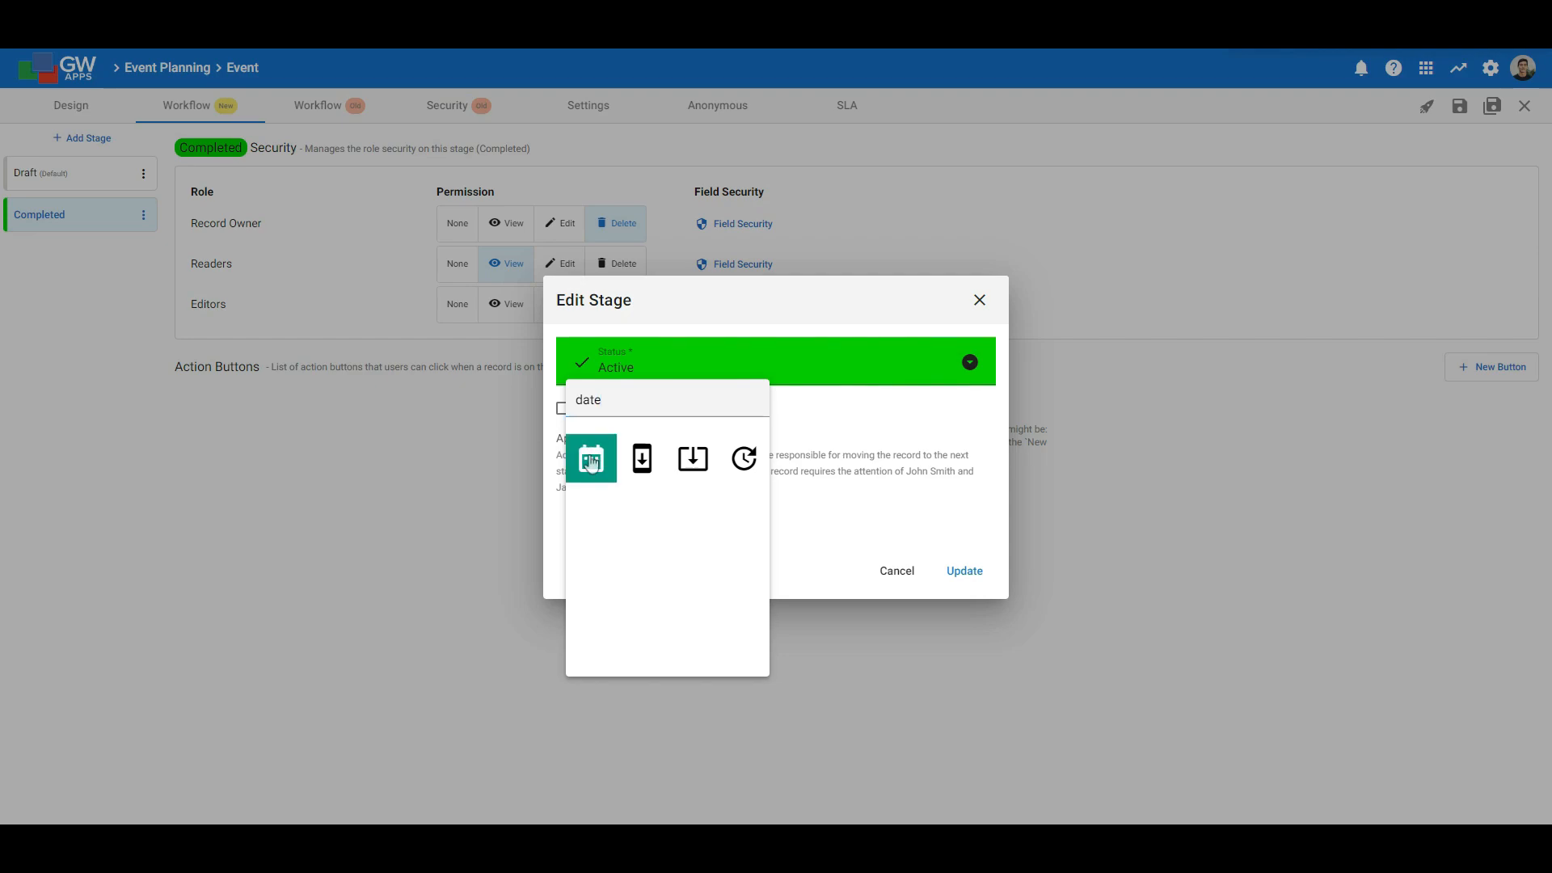
click(591, 461)
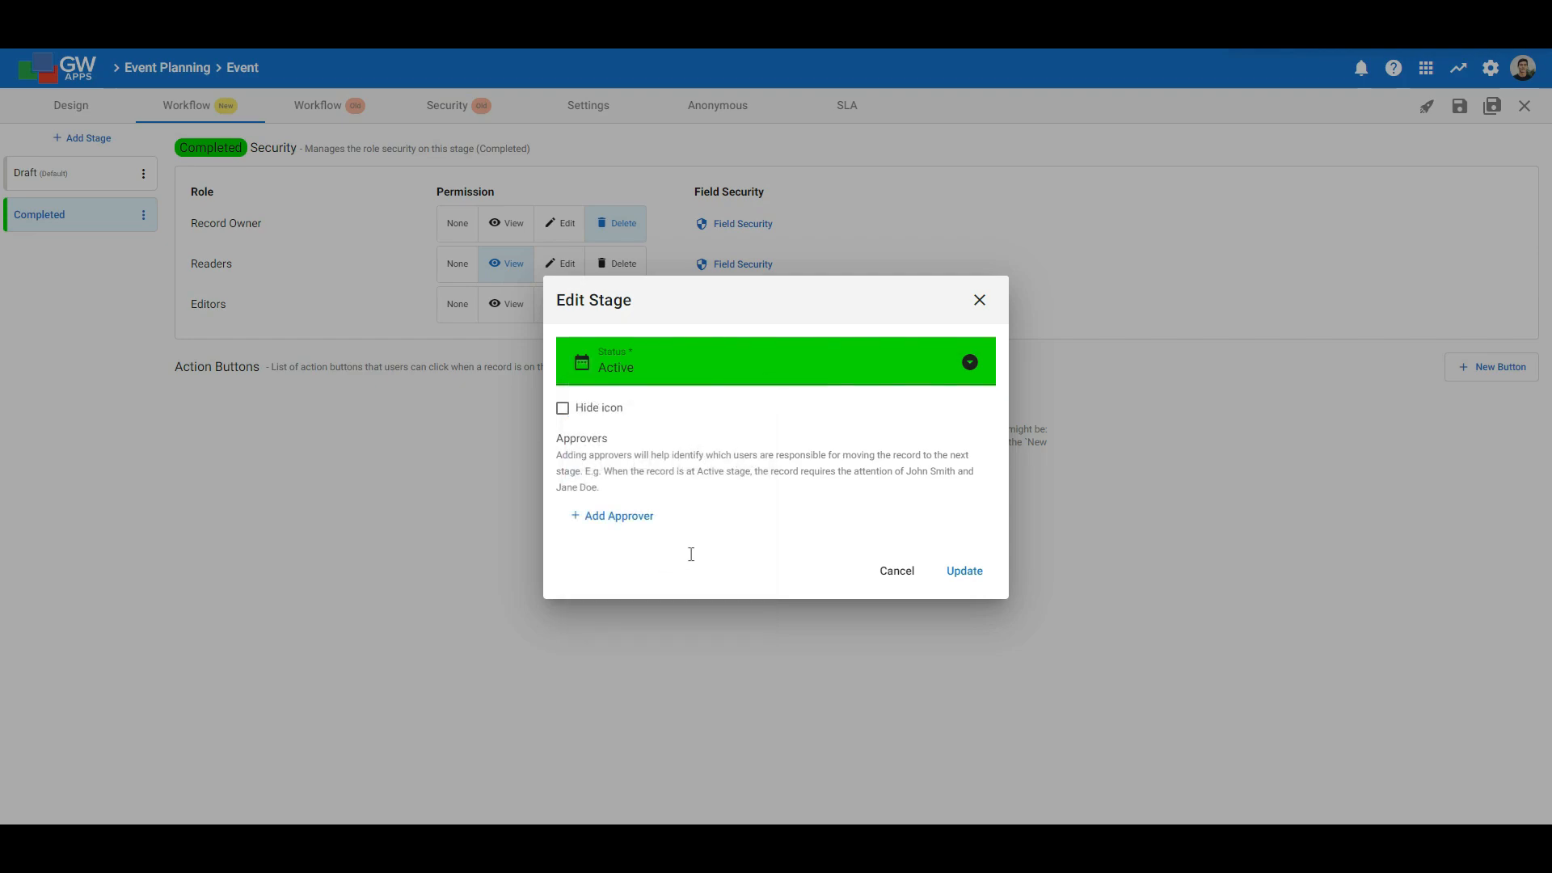
click(968, 570)
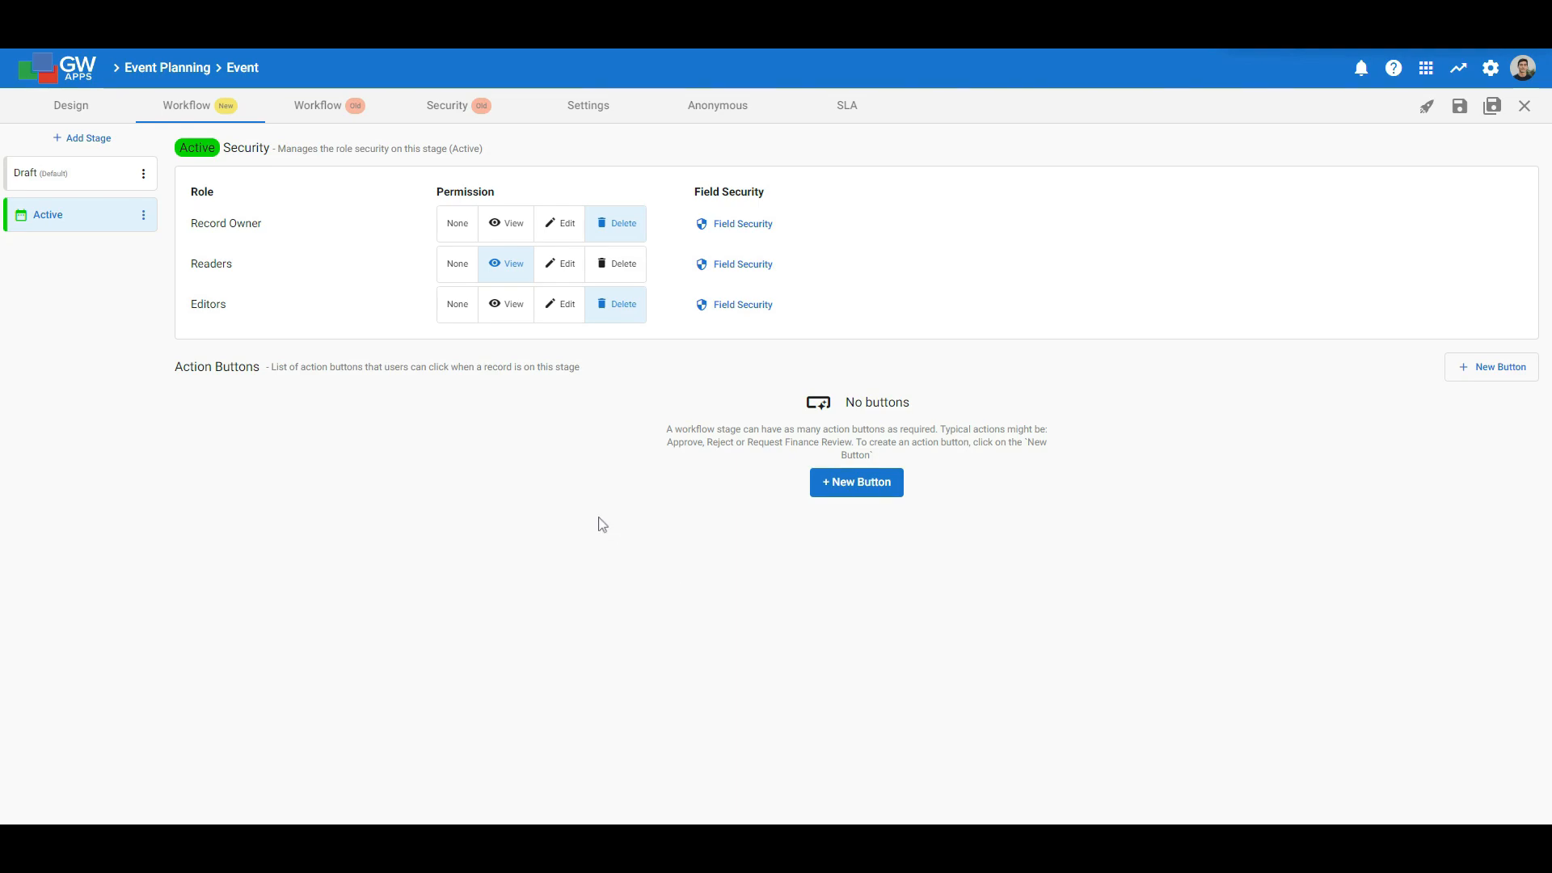
- Start a new workflow stage with the status Archived and the down-arrow archive box icon, found by searching for "archi"
right_click(71, 141)
click(71, 141)
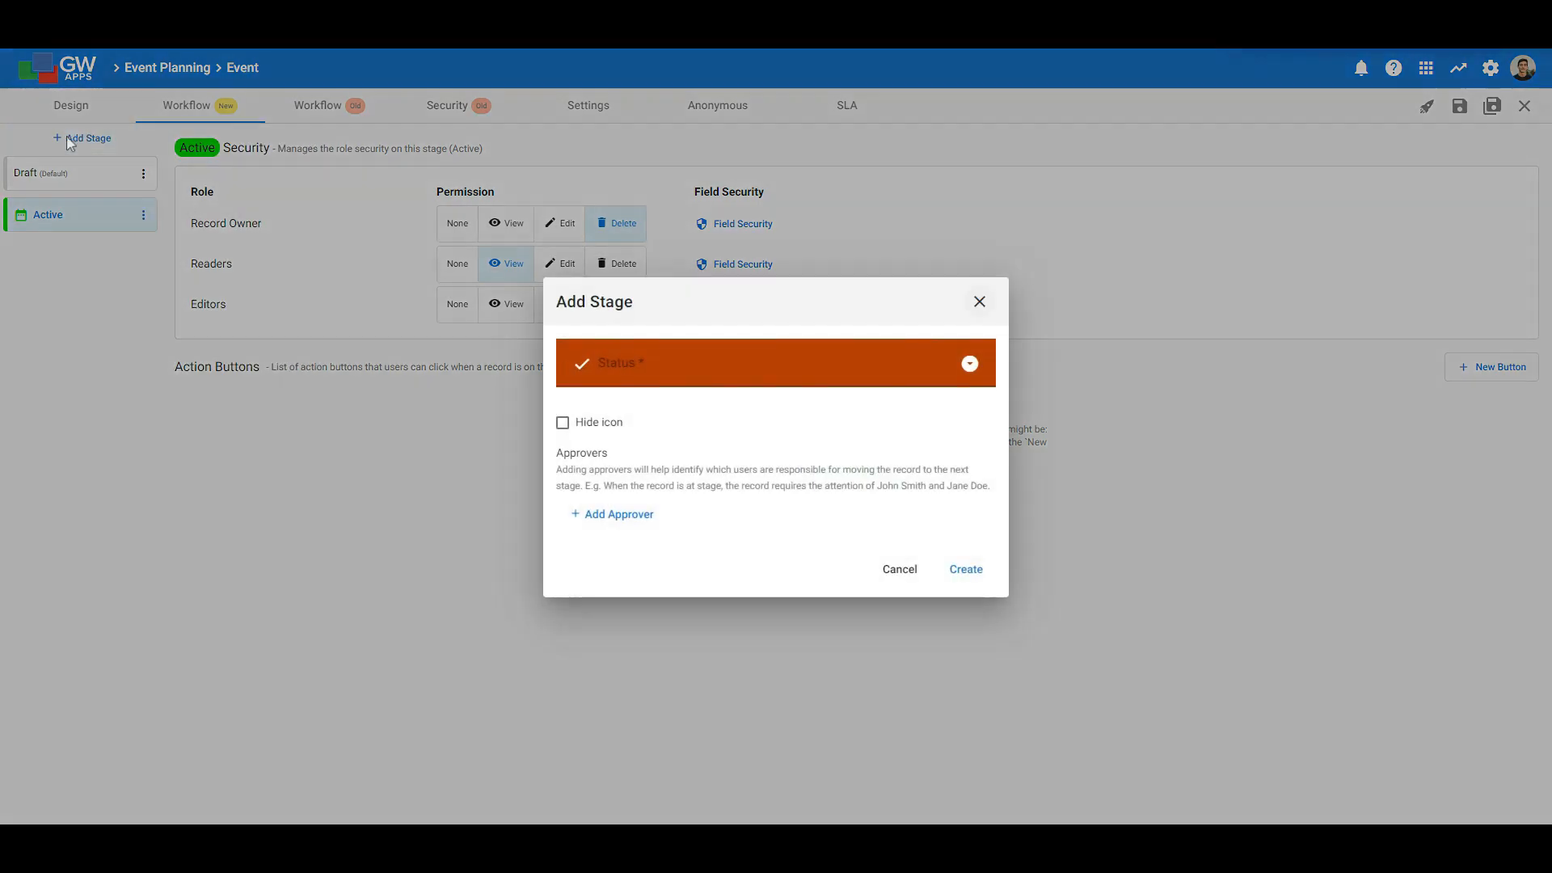
click(660, 370)
text(Archived)
click(581, 363)
click(631, 402)
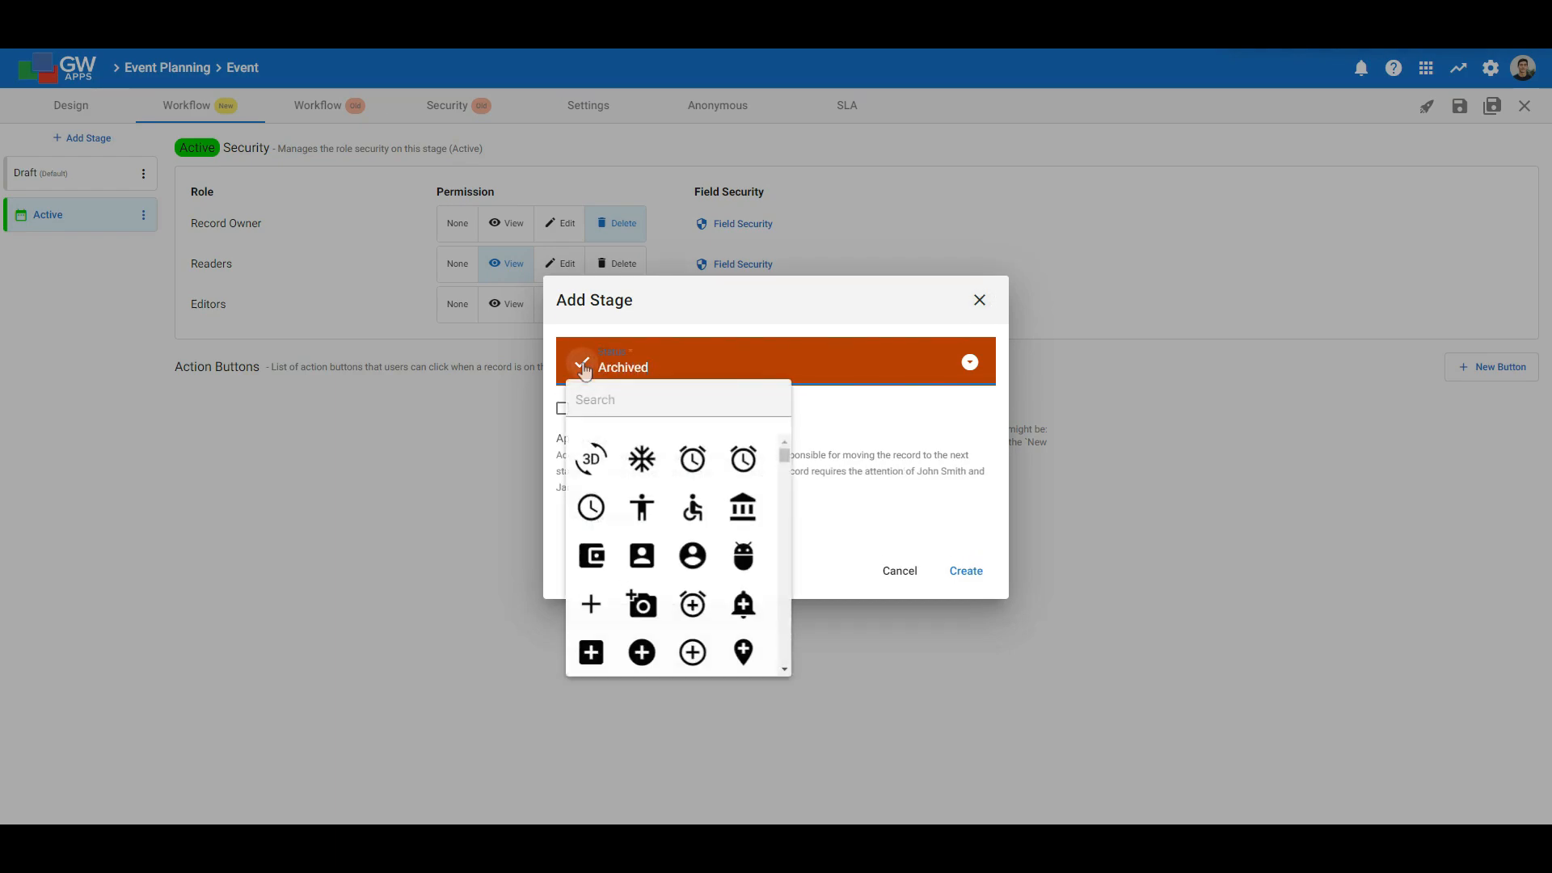
text(archi)
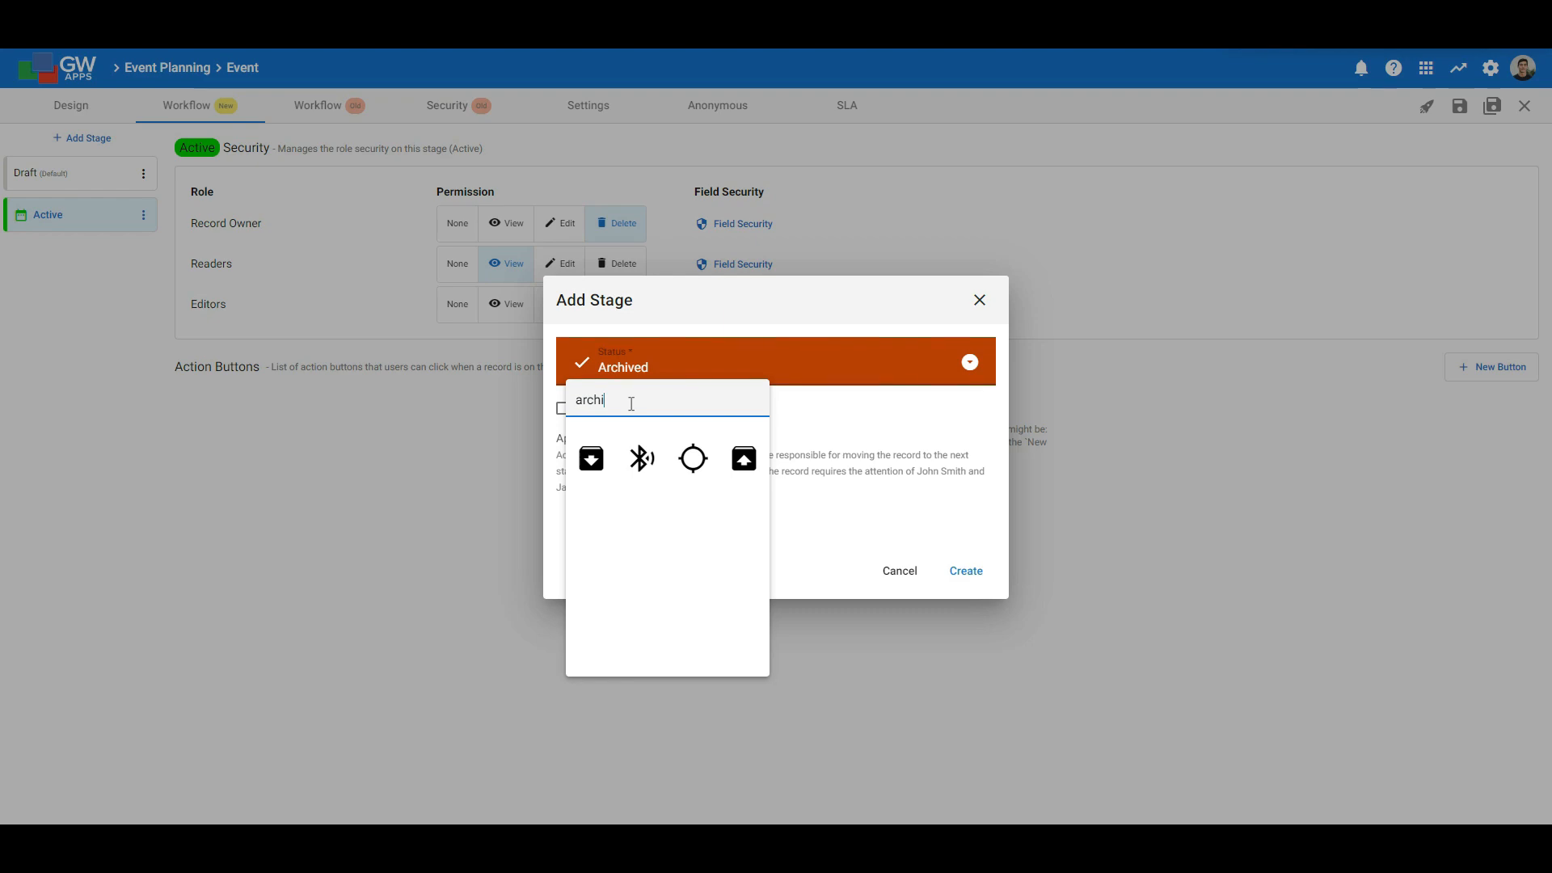
click(591, 459)
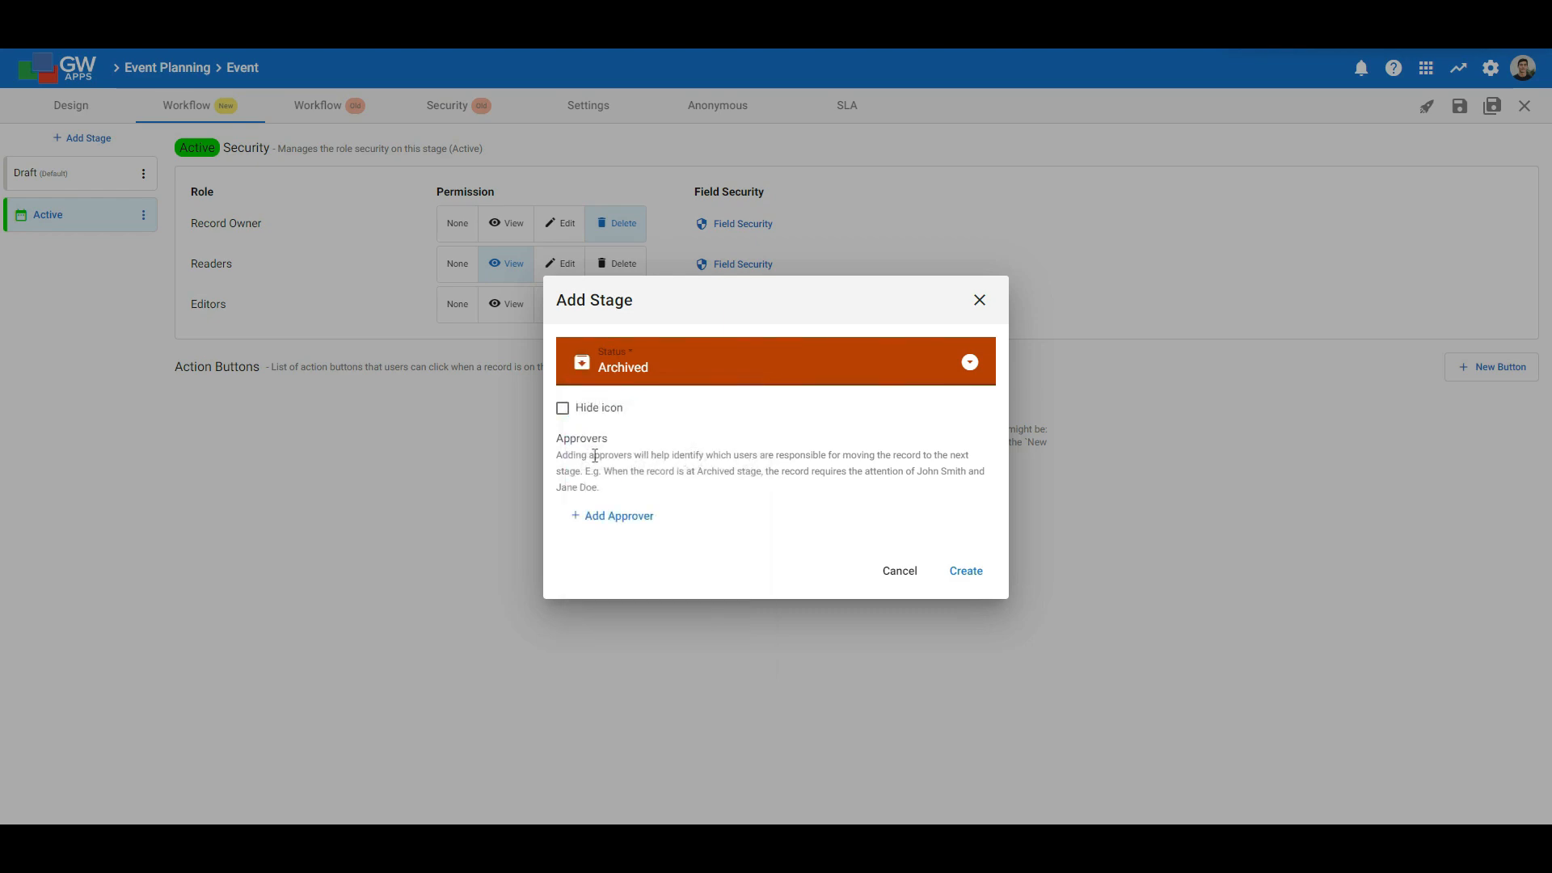
- Set the Archived stage's color to light purple and create the stage
click(970, 363)
click(1099, 504)
drag(1084, 420, 1047, 380)
click(824, 442)
click(980, 580)
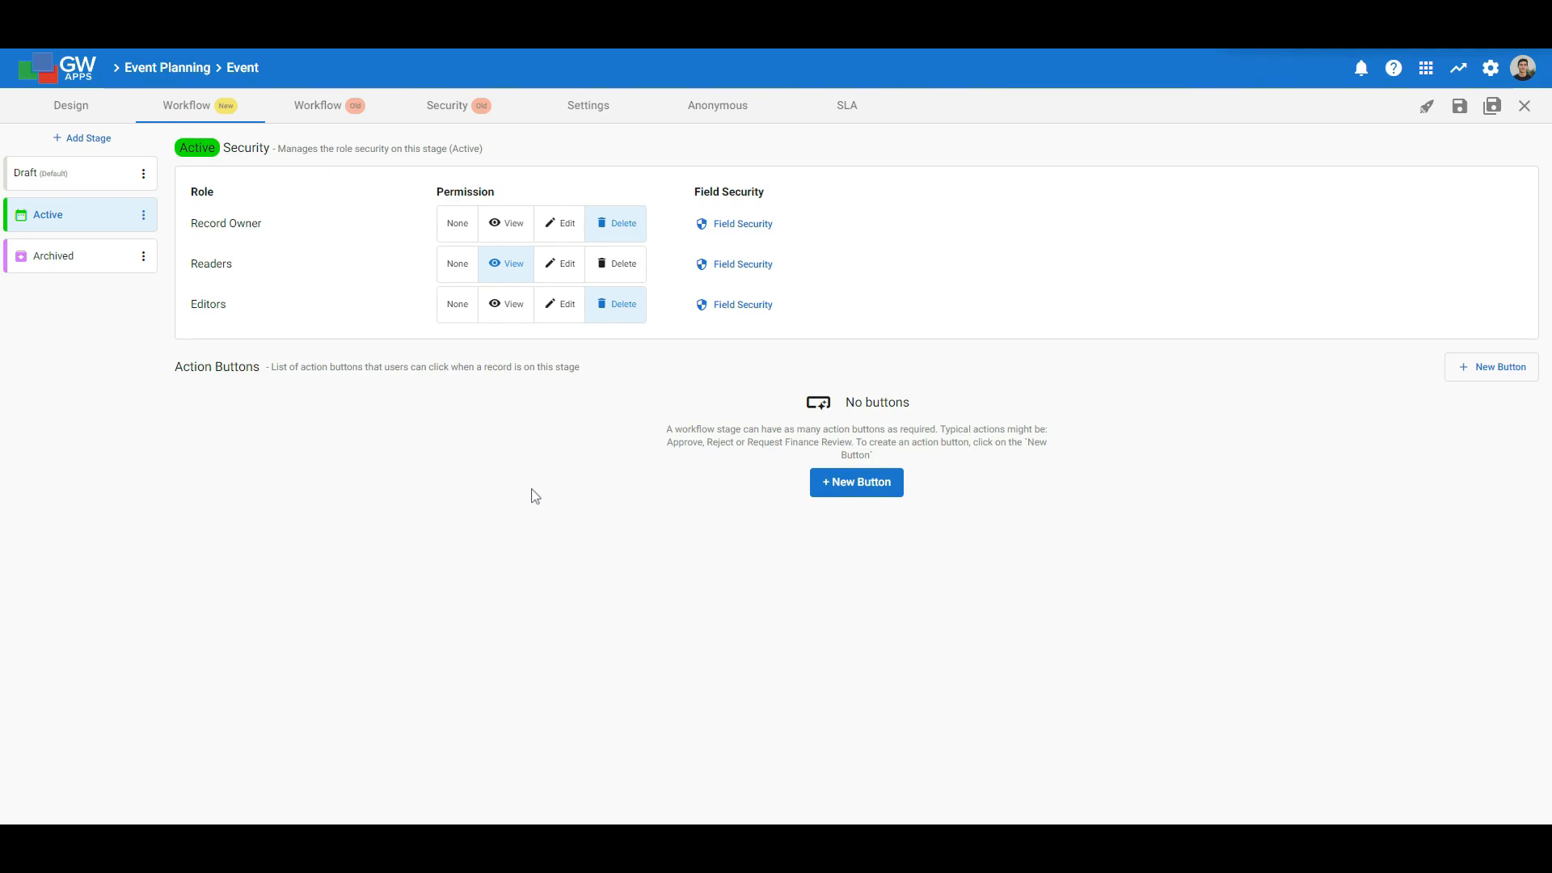
- Review the Draft stage's Submit button properties, covering its actions, security, confirmation dialog and format
click(42, 178)
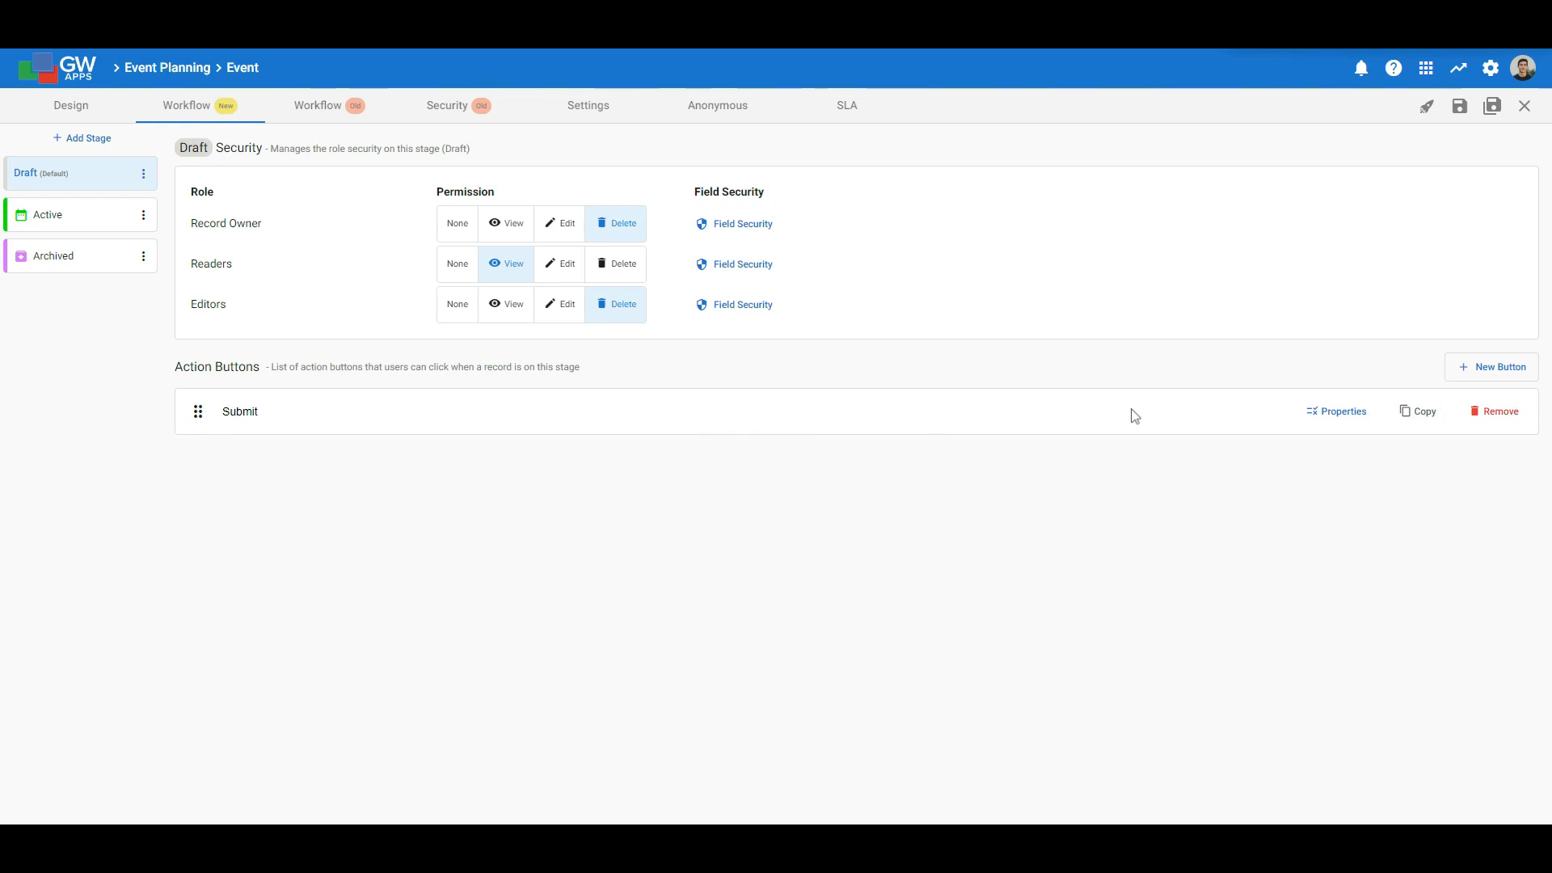
click(1311, 414)
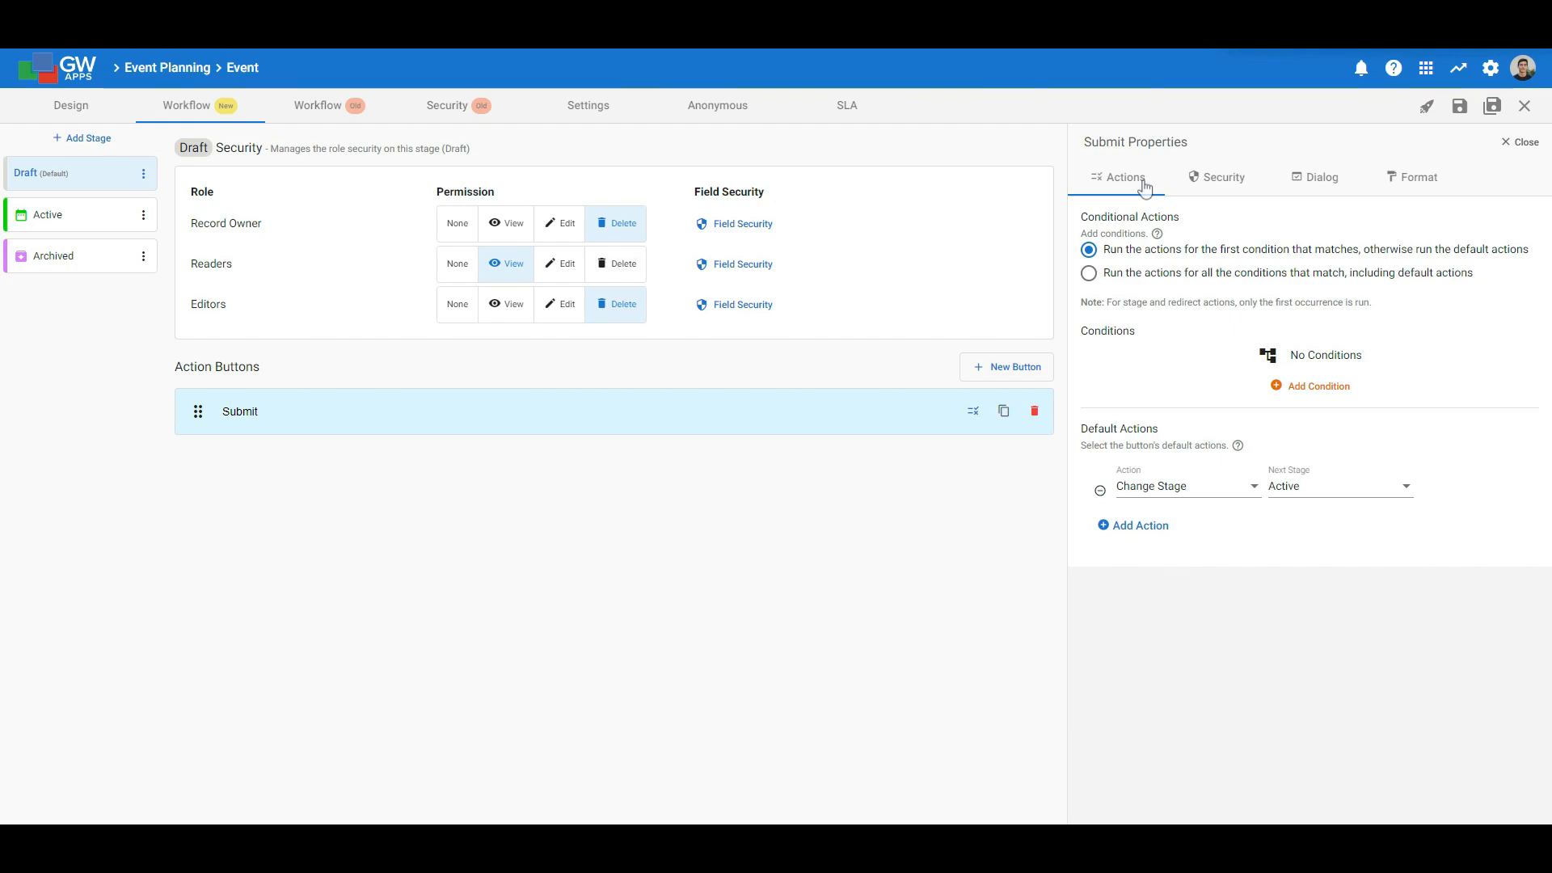
click(1224, 179)
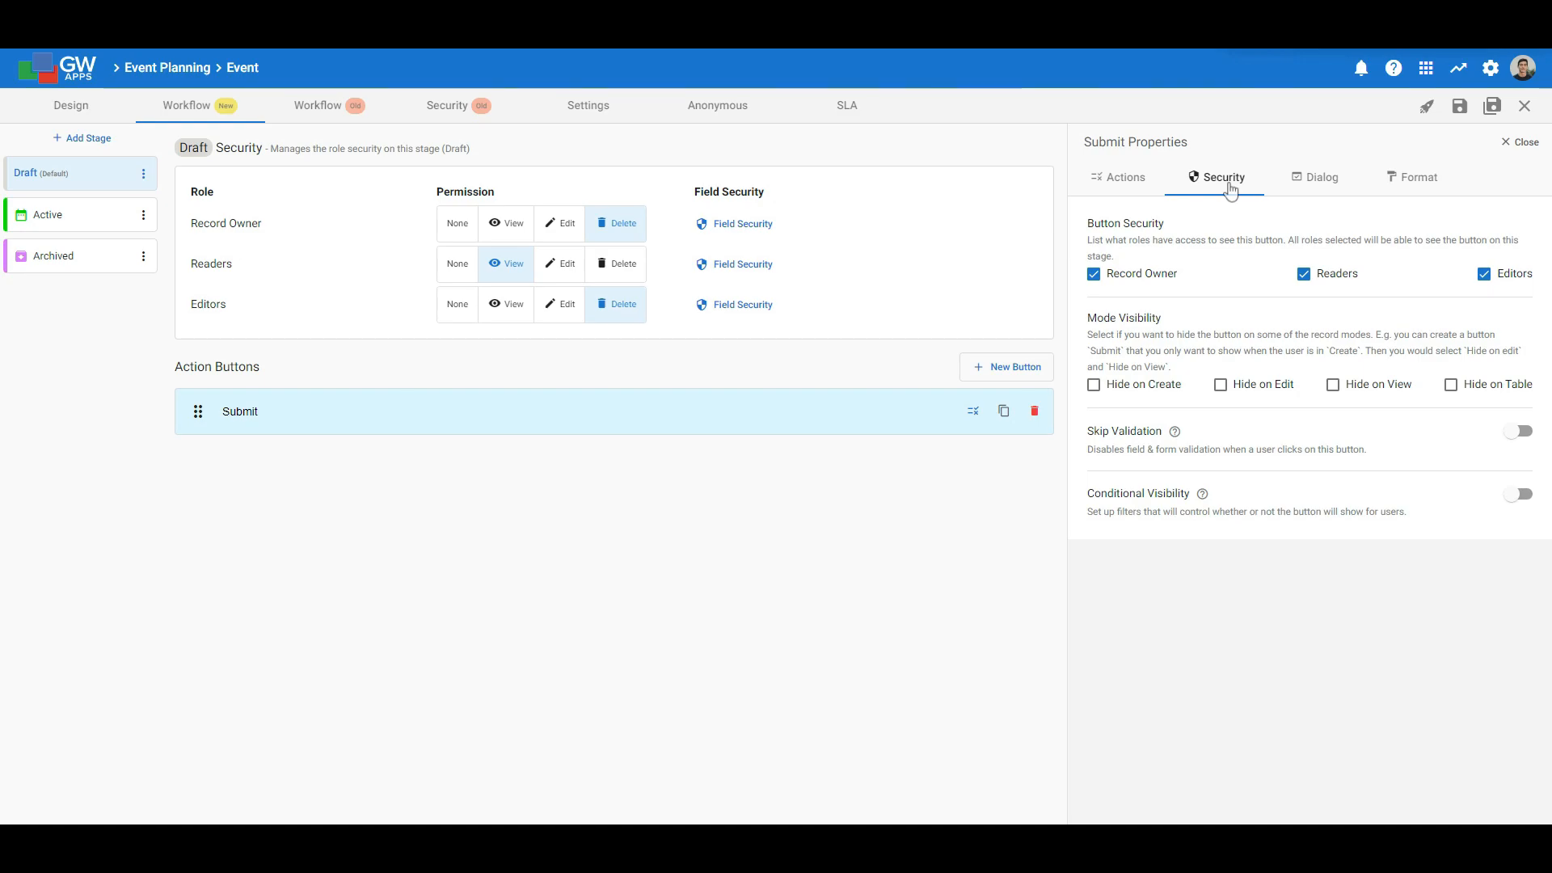
click(1292, 186)
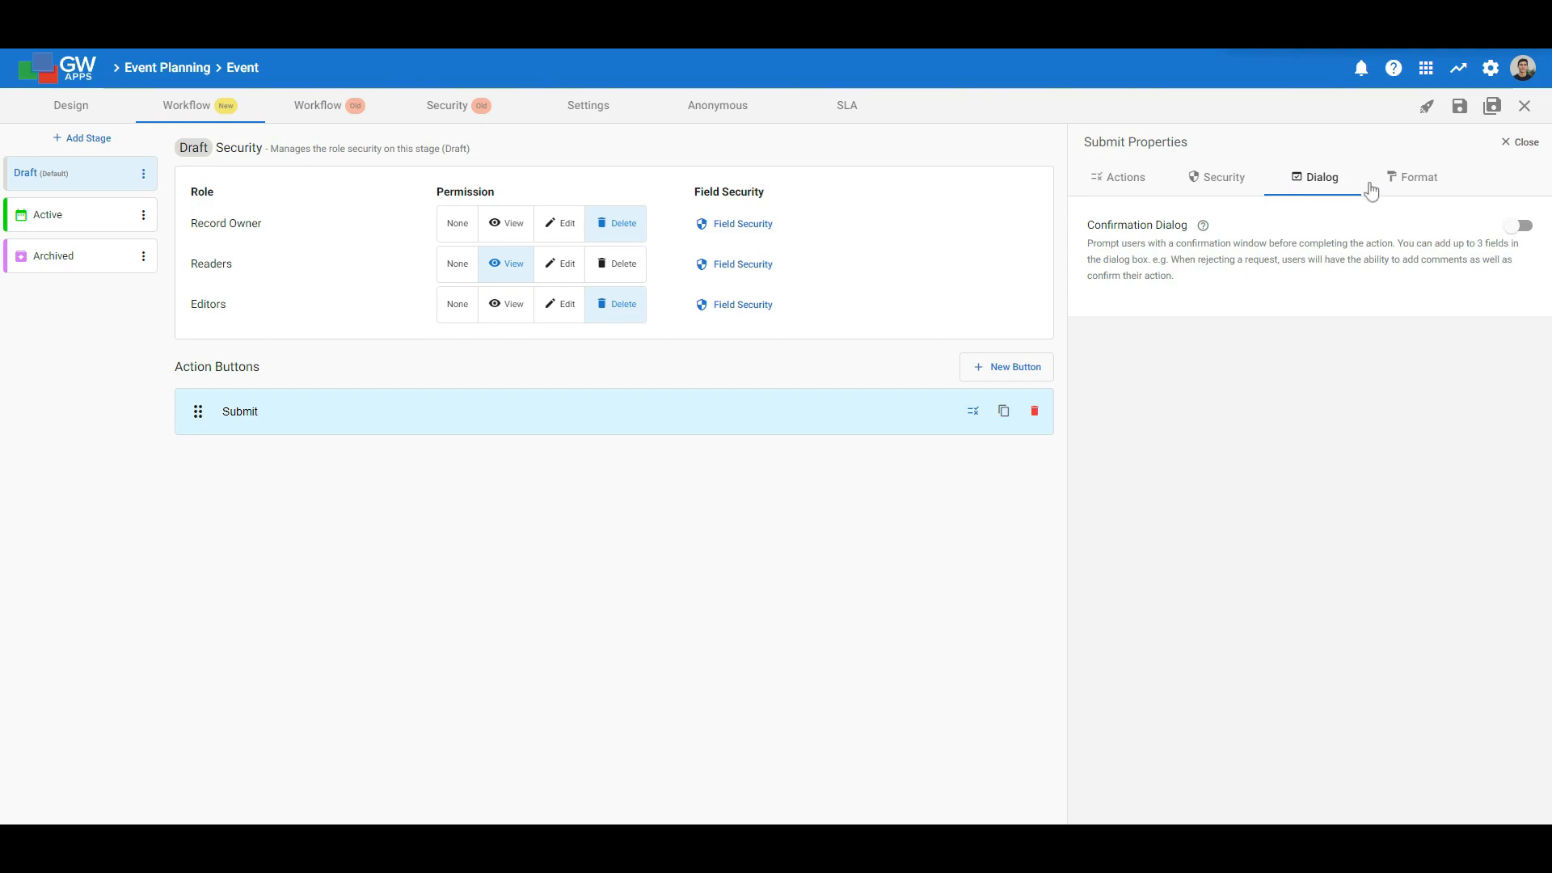
click(1411, 187)
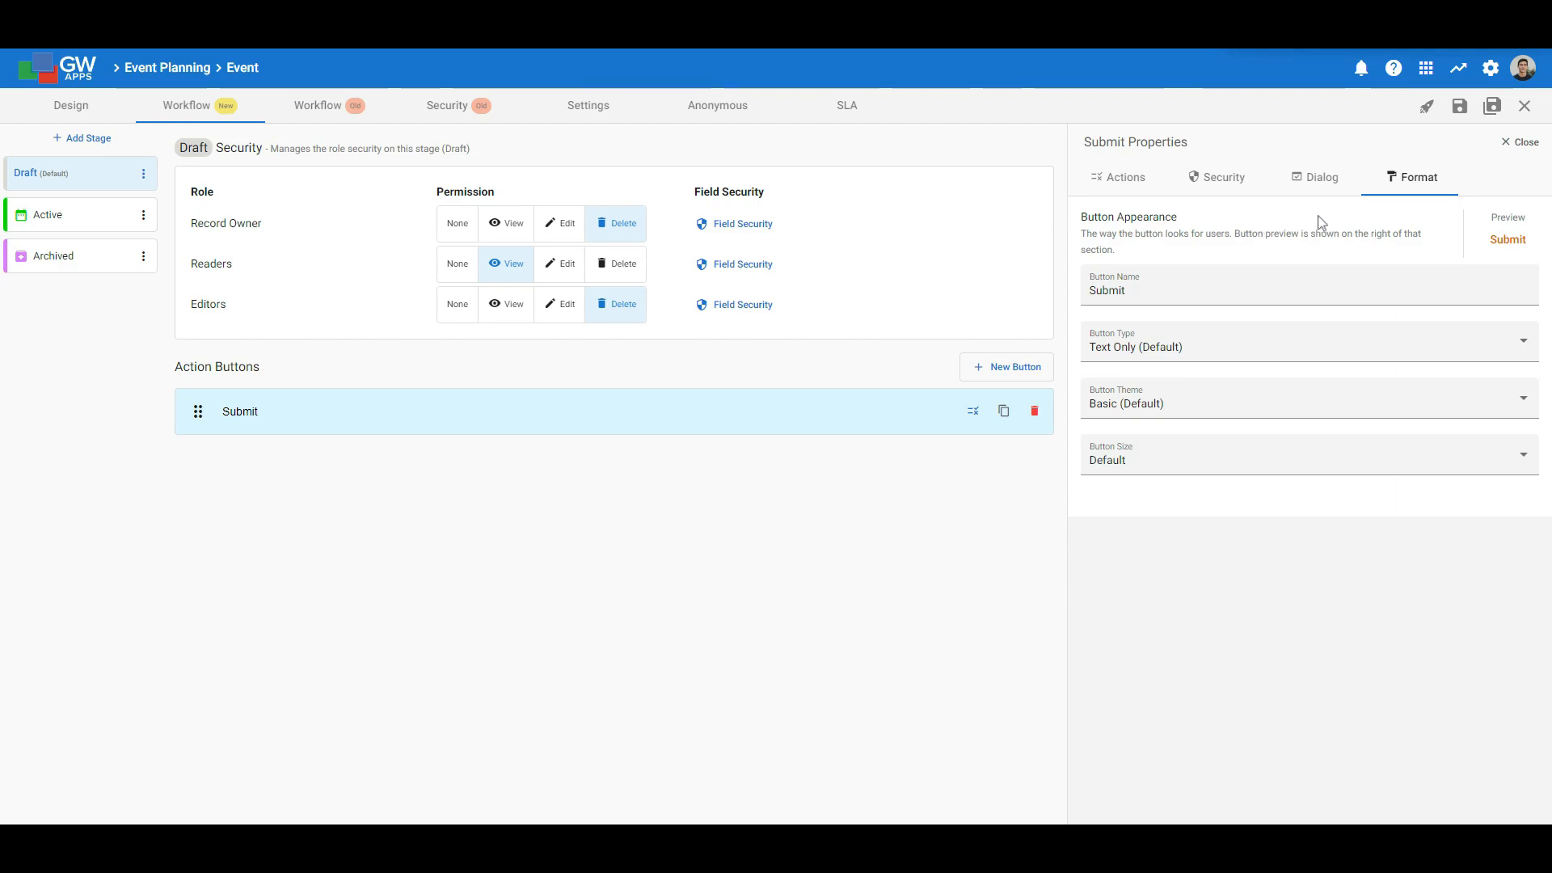
- Add a second default action to the Submit button that redirects to viewing record
click(1115, 181)
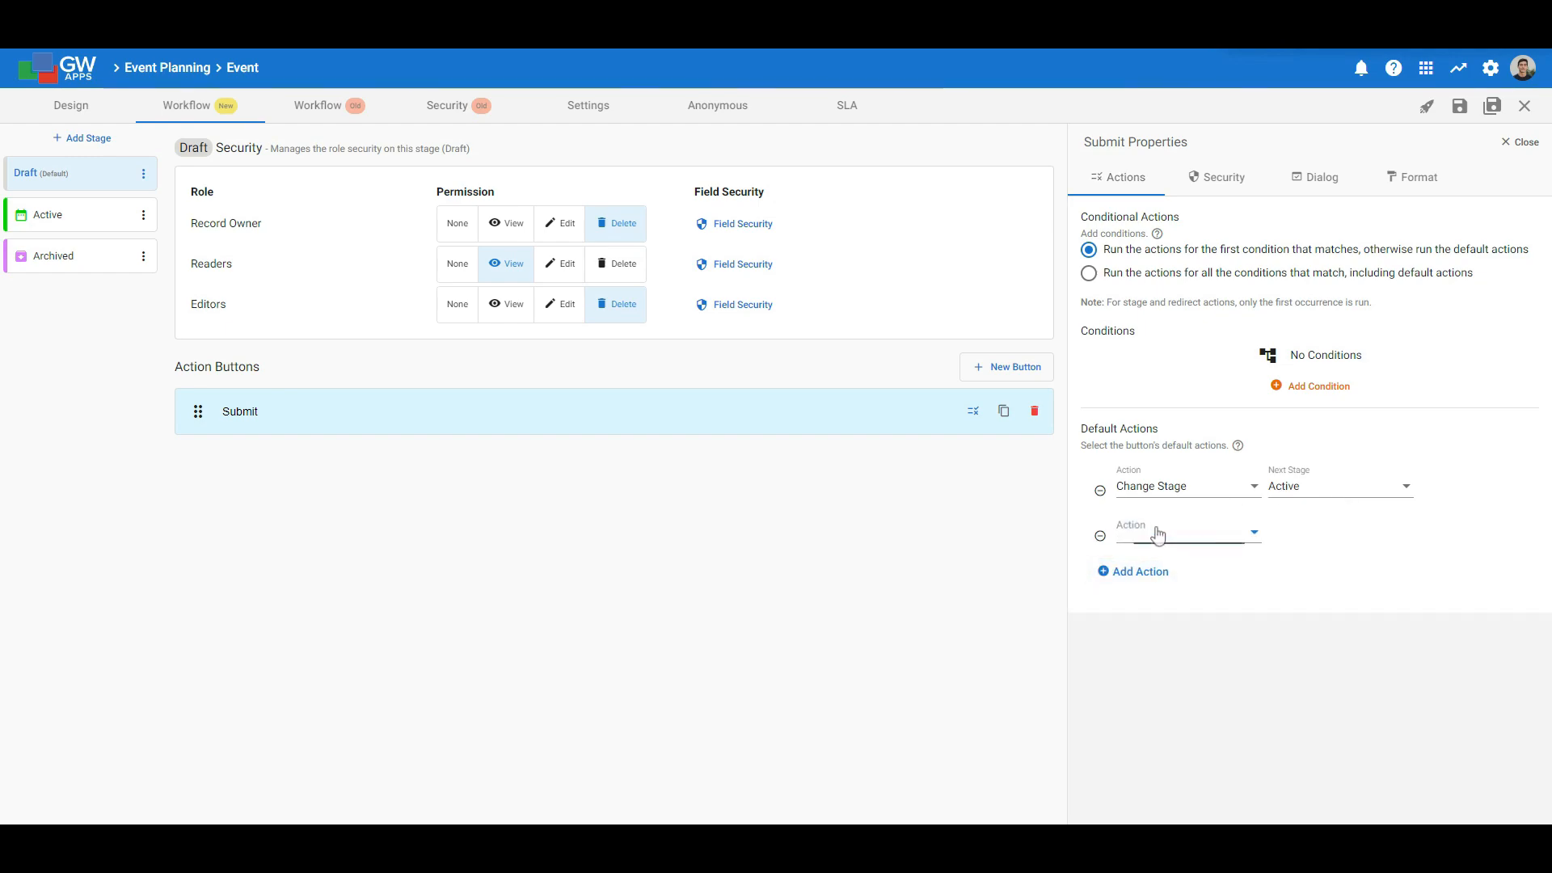
click(1162, 532)
click(1154, 703)
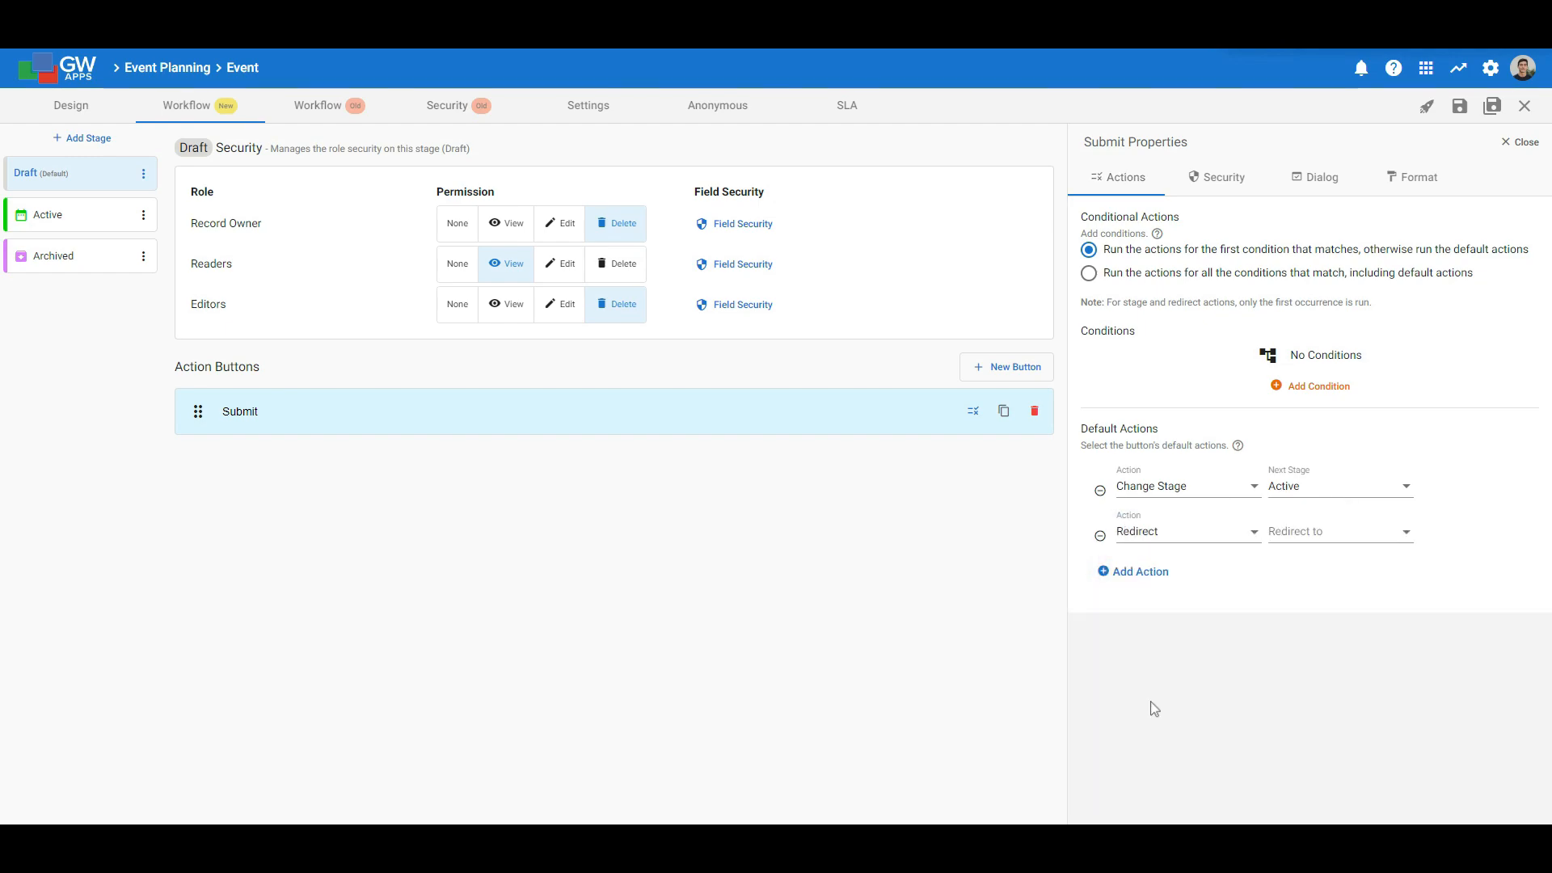
click(1326, 535)
click(1327, 535)
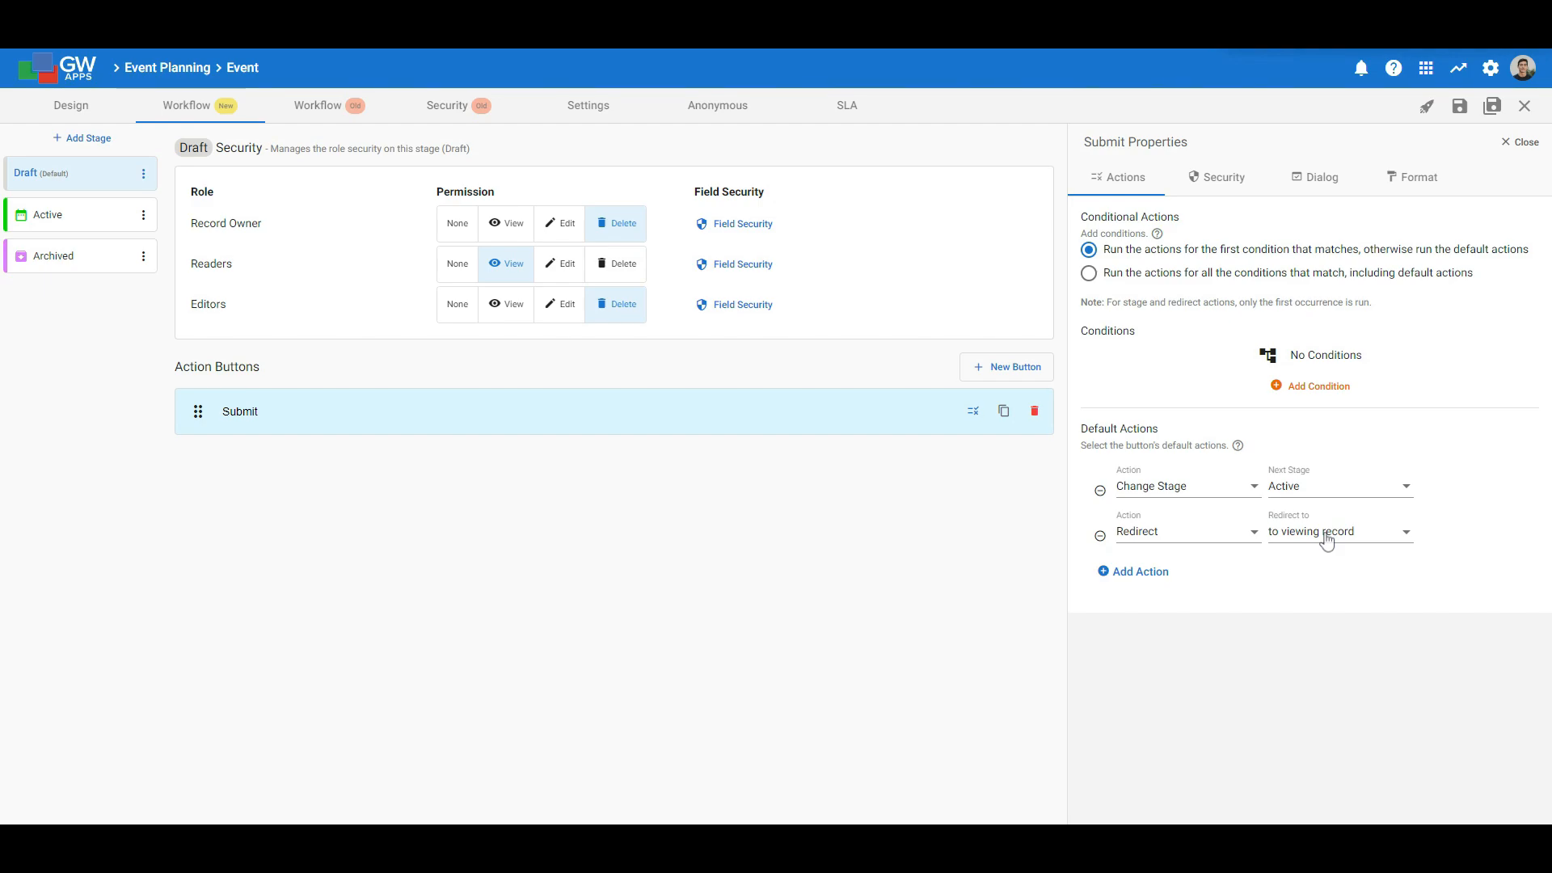
- Rename the Draft stage's Submit action button to Publish Event
click(268, 413)
drag(271, 412, 227, 412)
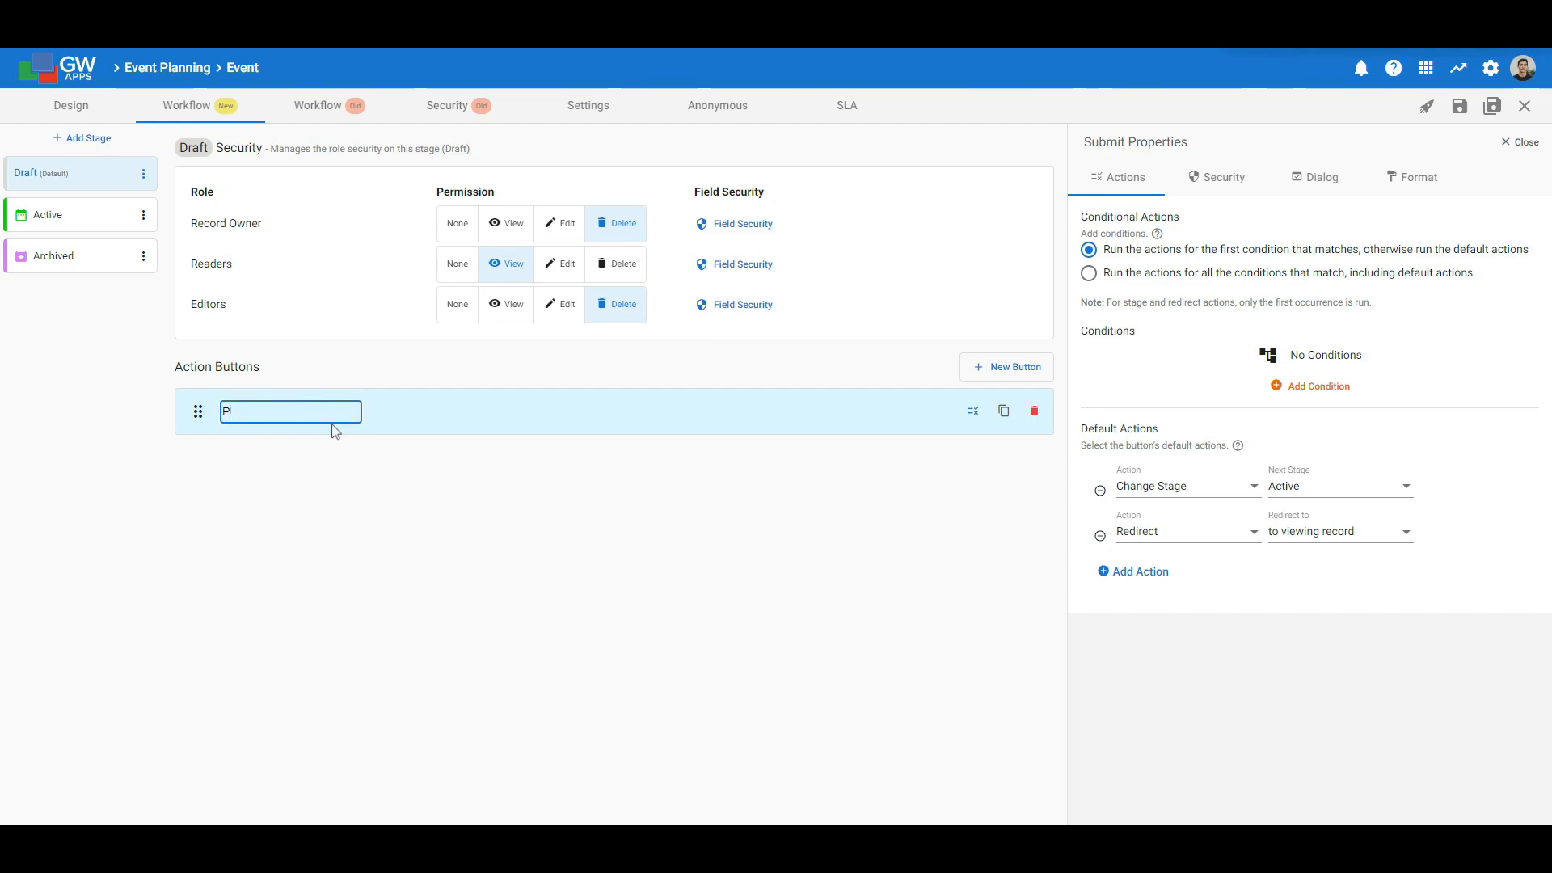
text(Publish Ev)
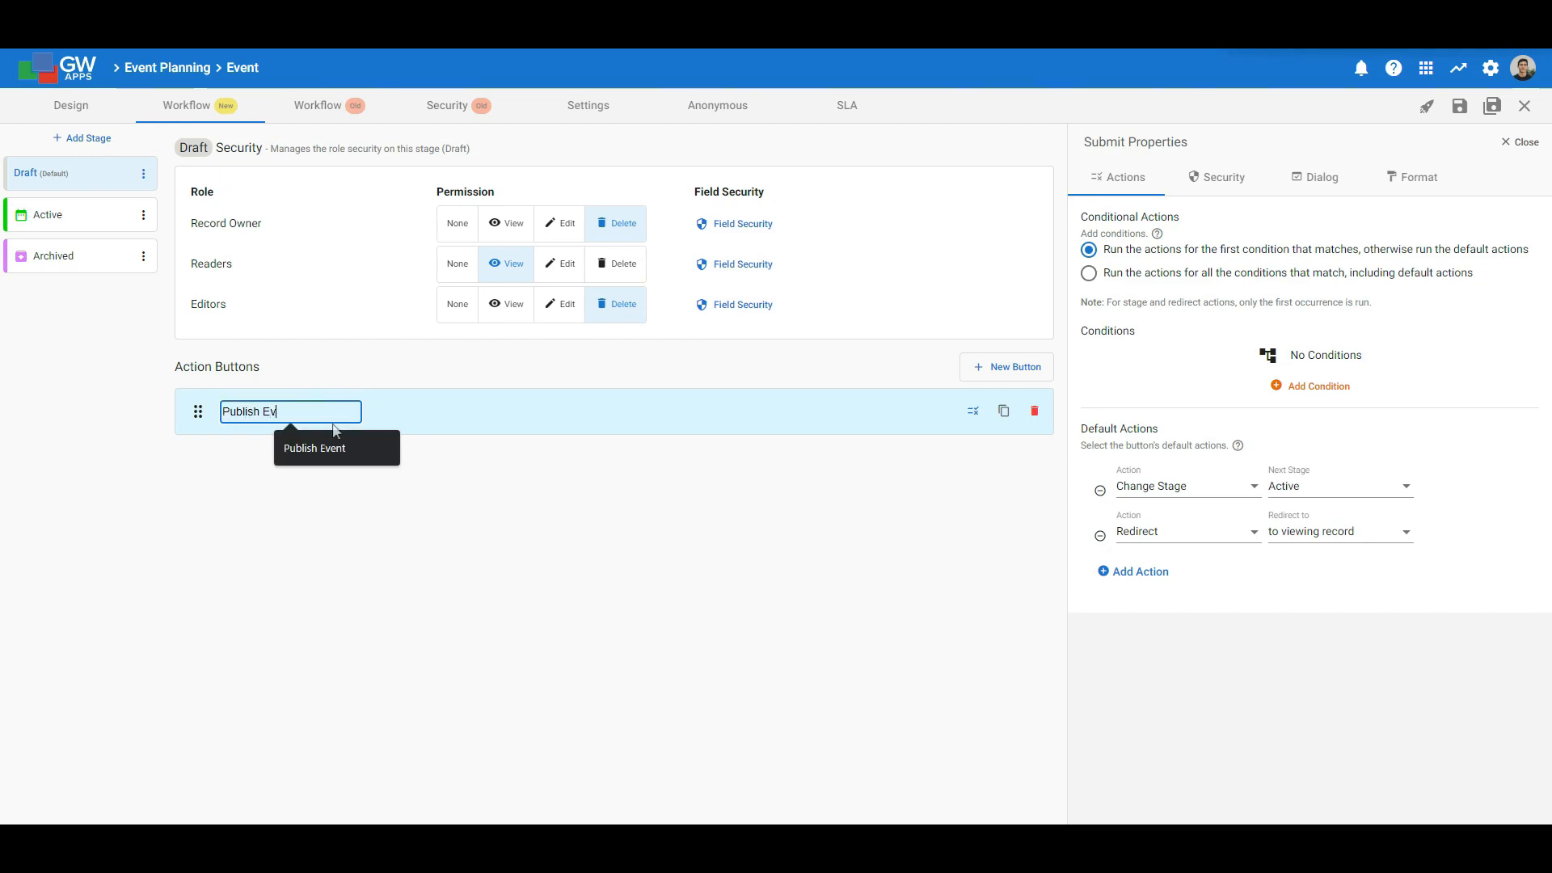
text(ent)
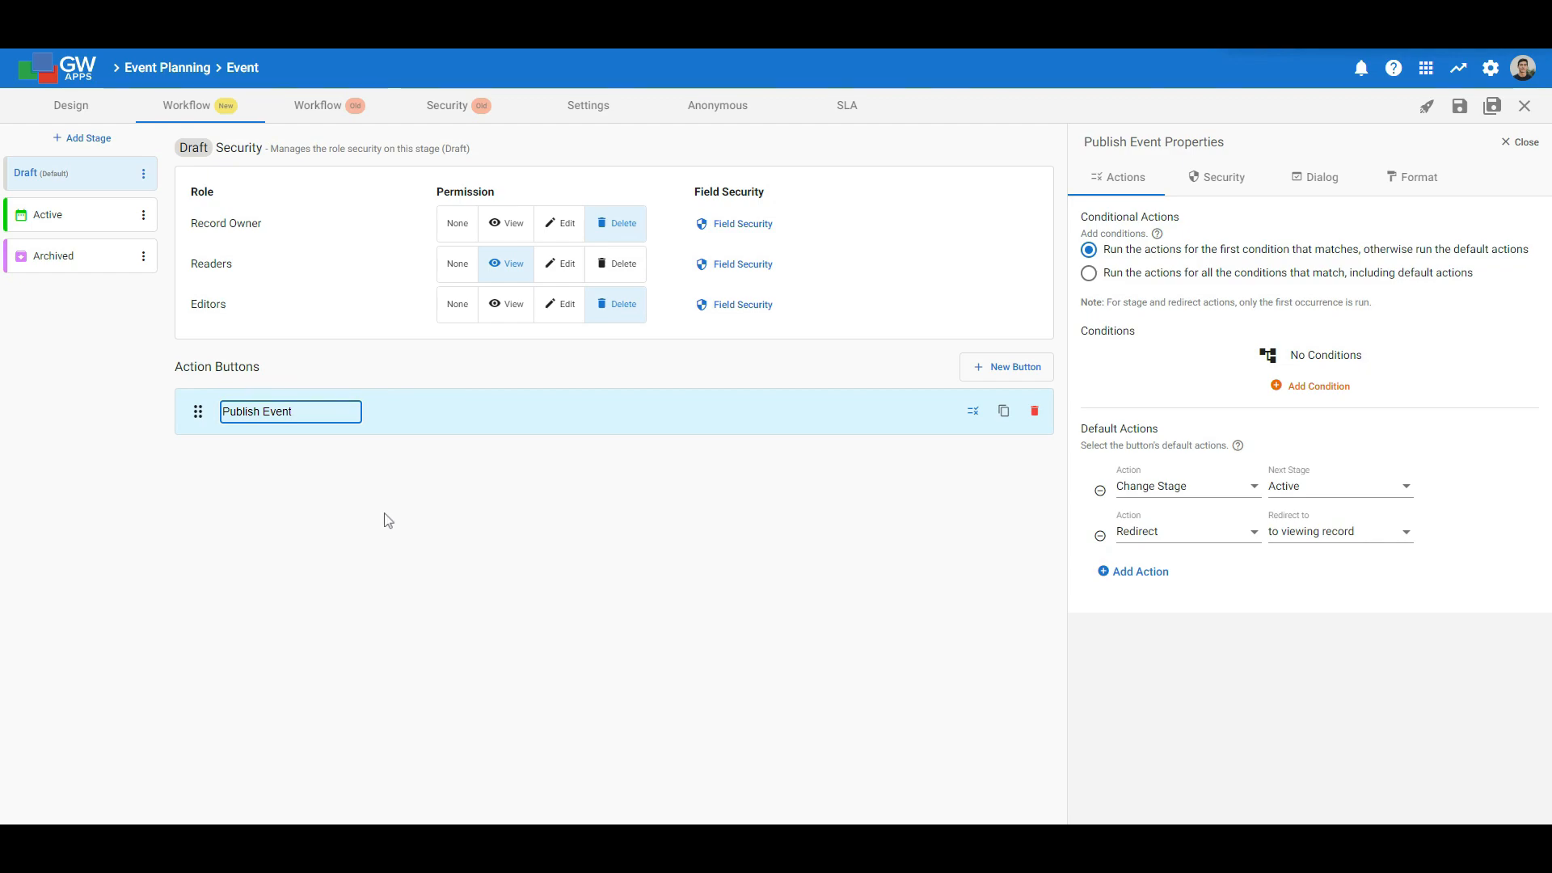
- Format the Publish Event button with the Text & Color type and the Flat theme
click(1428, 186)
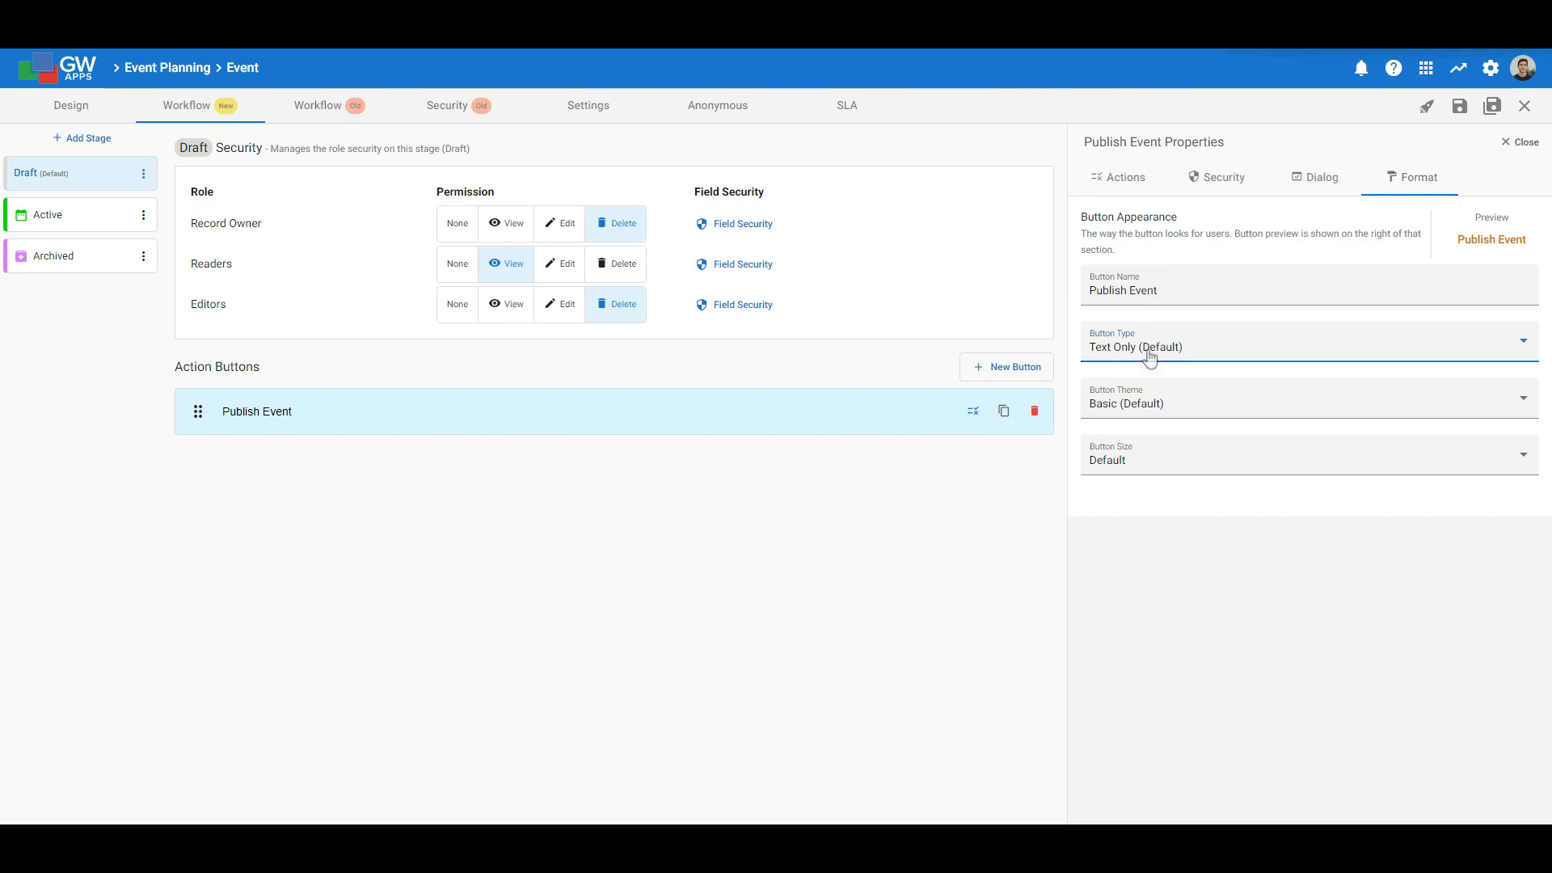
click(1125, 346)
click(1149, 385)
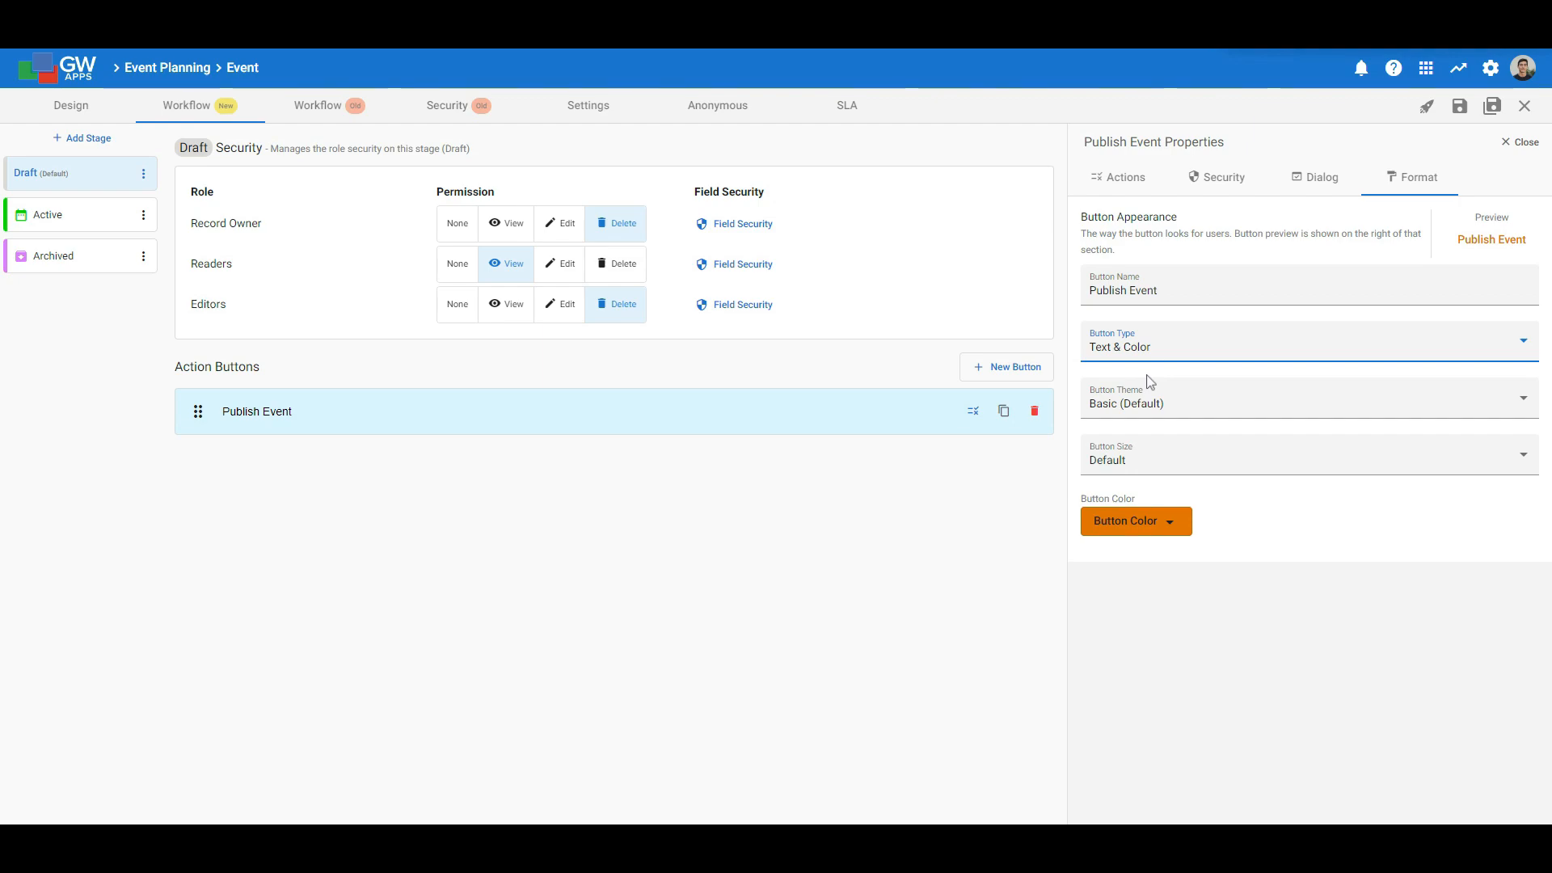
click(1181, 411)
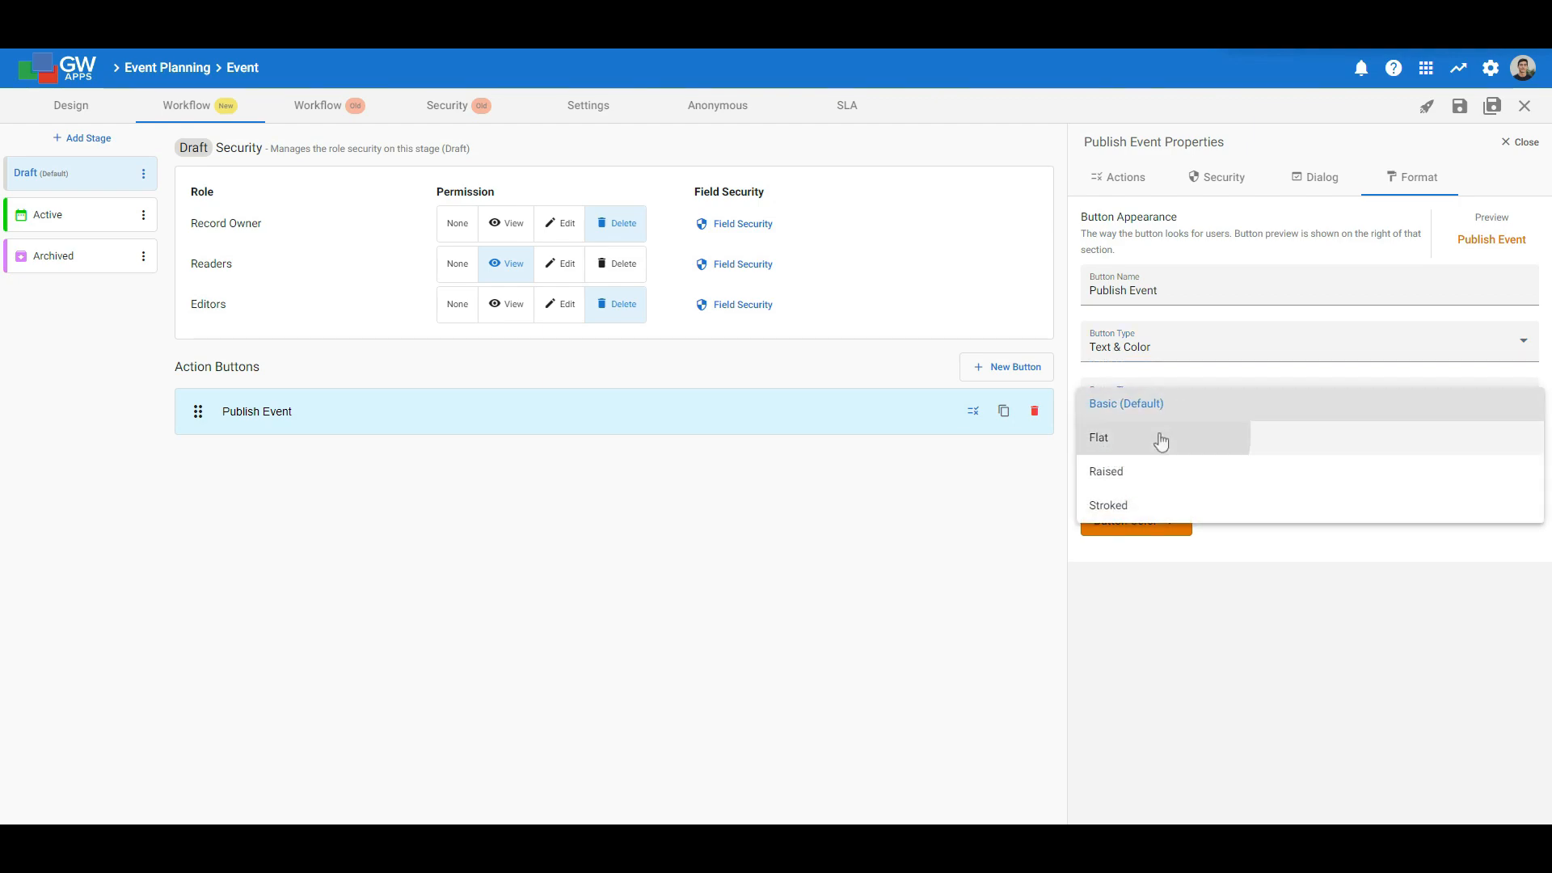
click(1163, 439)
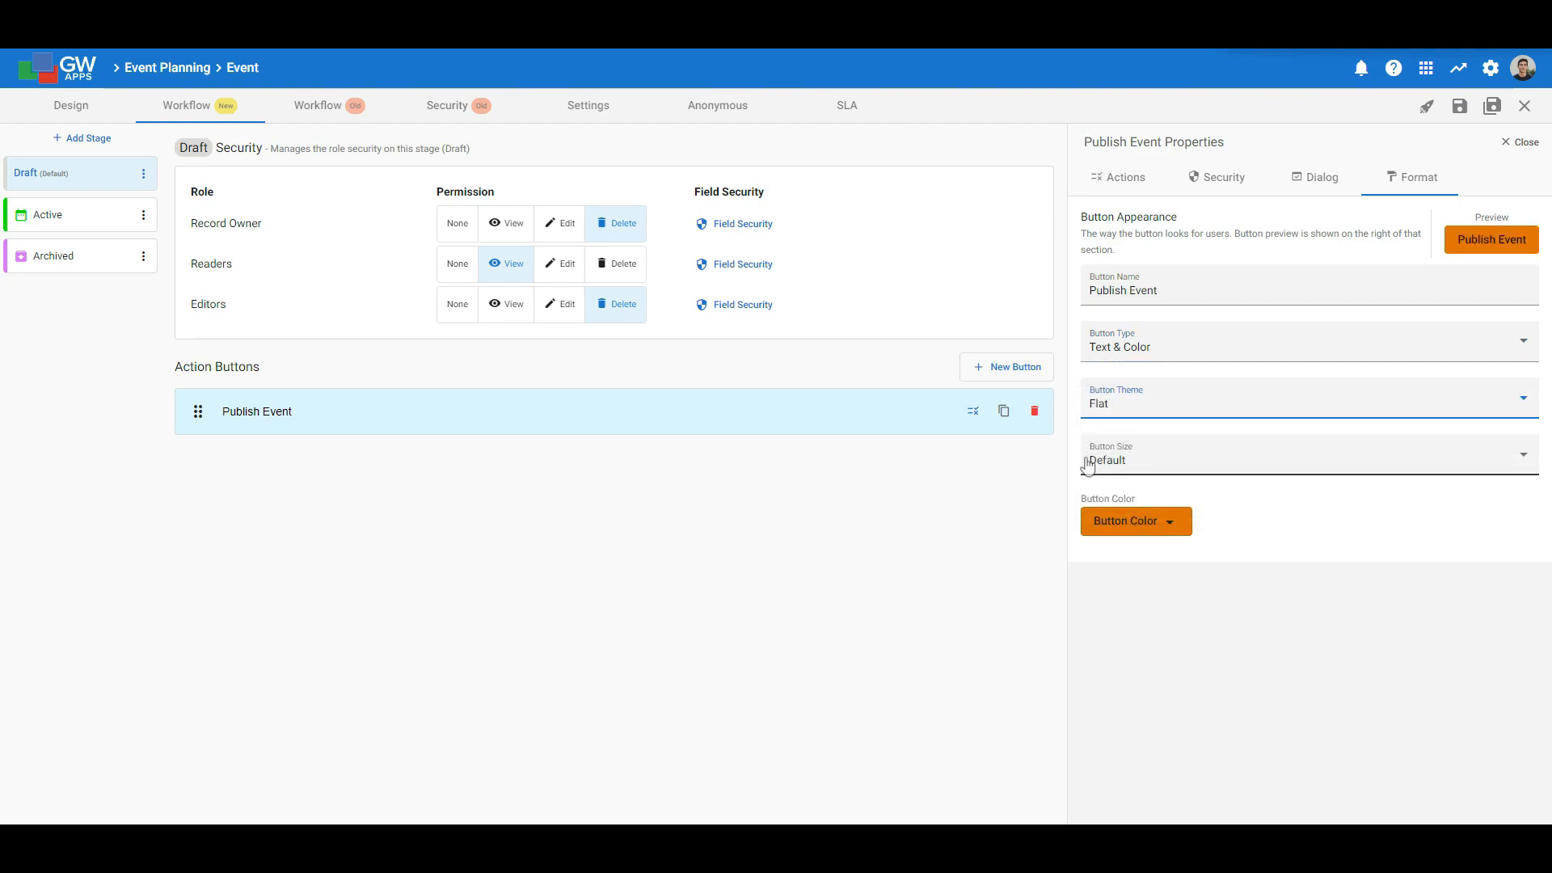
- Set the Publish Event button's color to light green #7afa65 and save the form
click(1177, 525)
click(1302, 632)
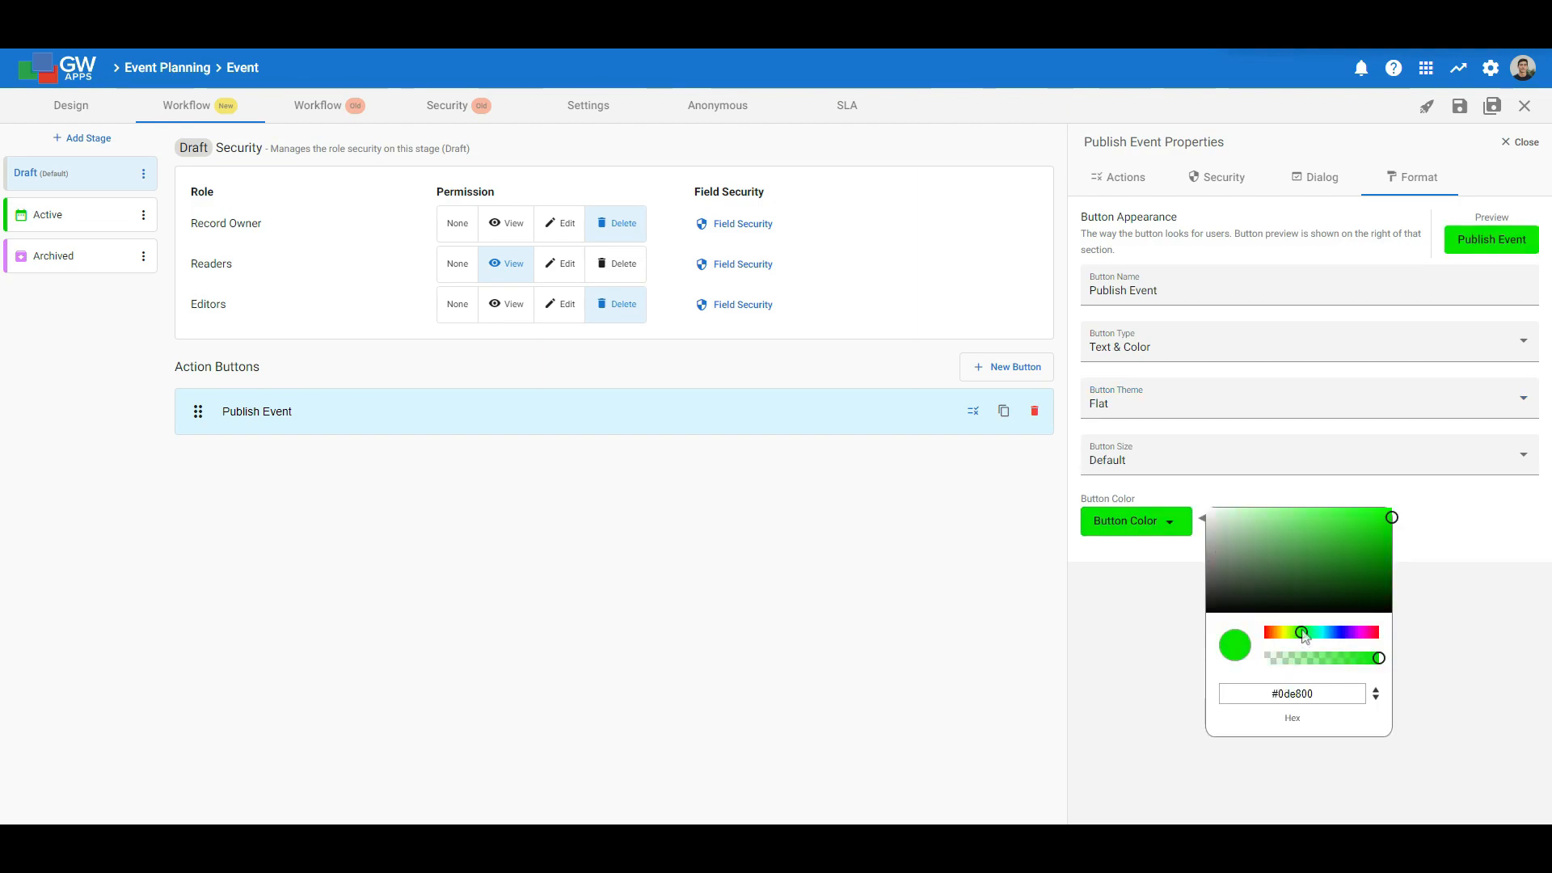
click(1321, 512)
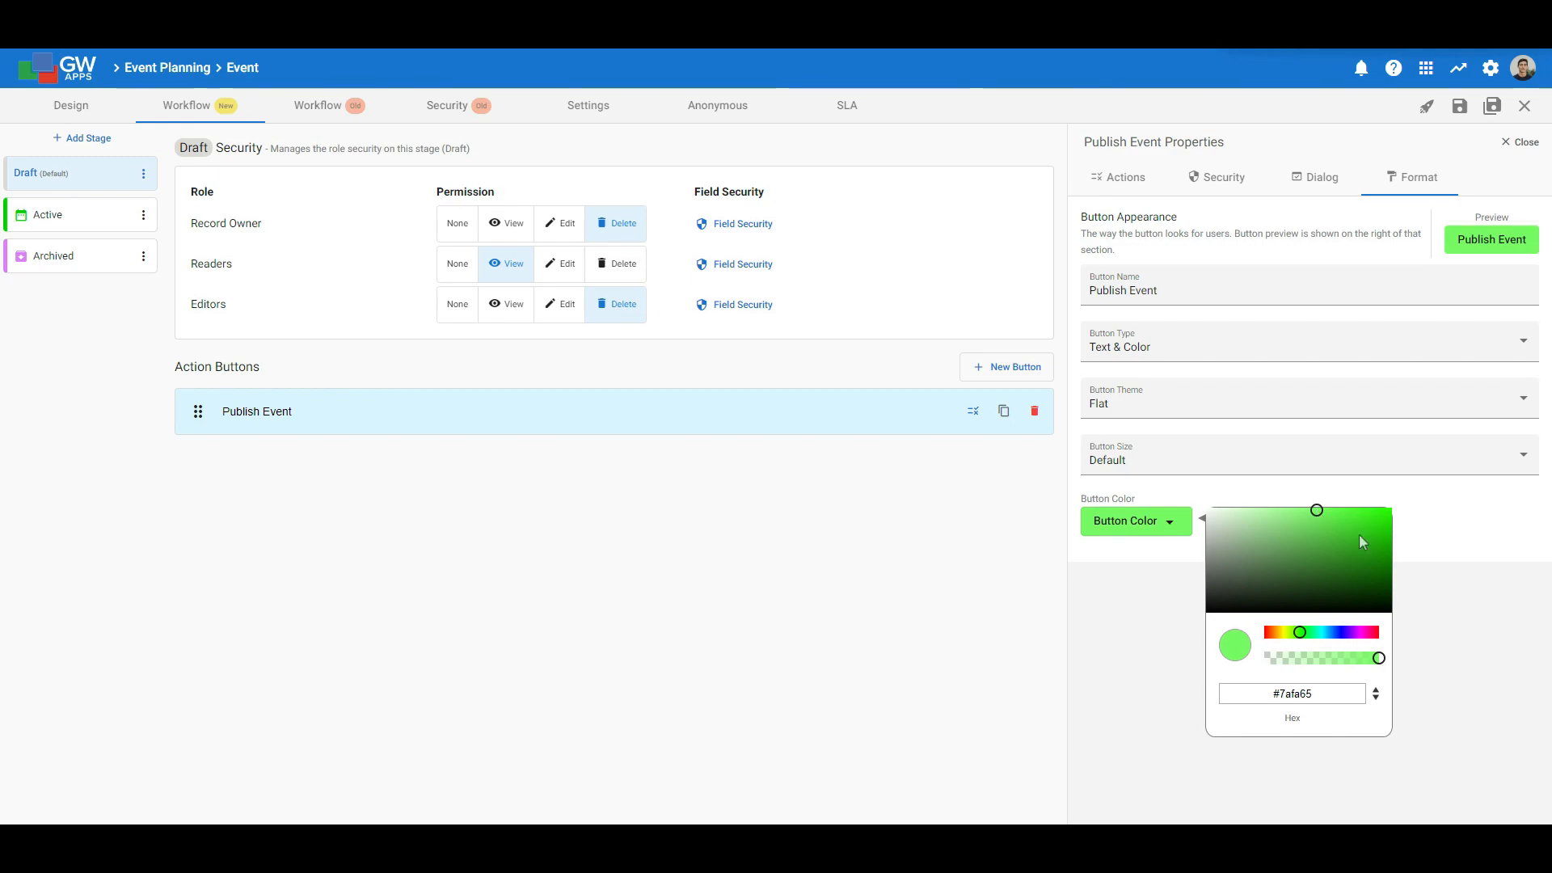
click(1445, 596)
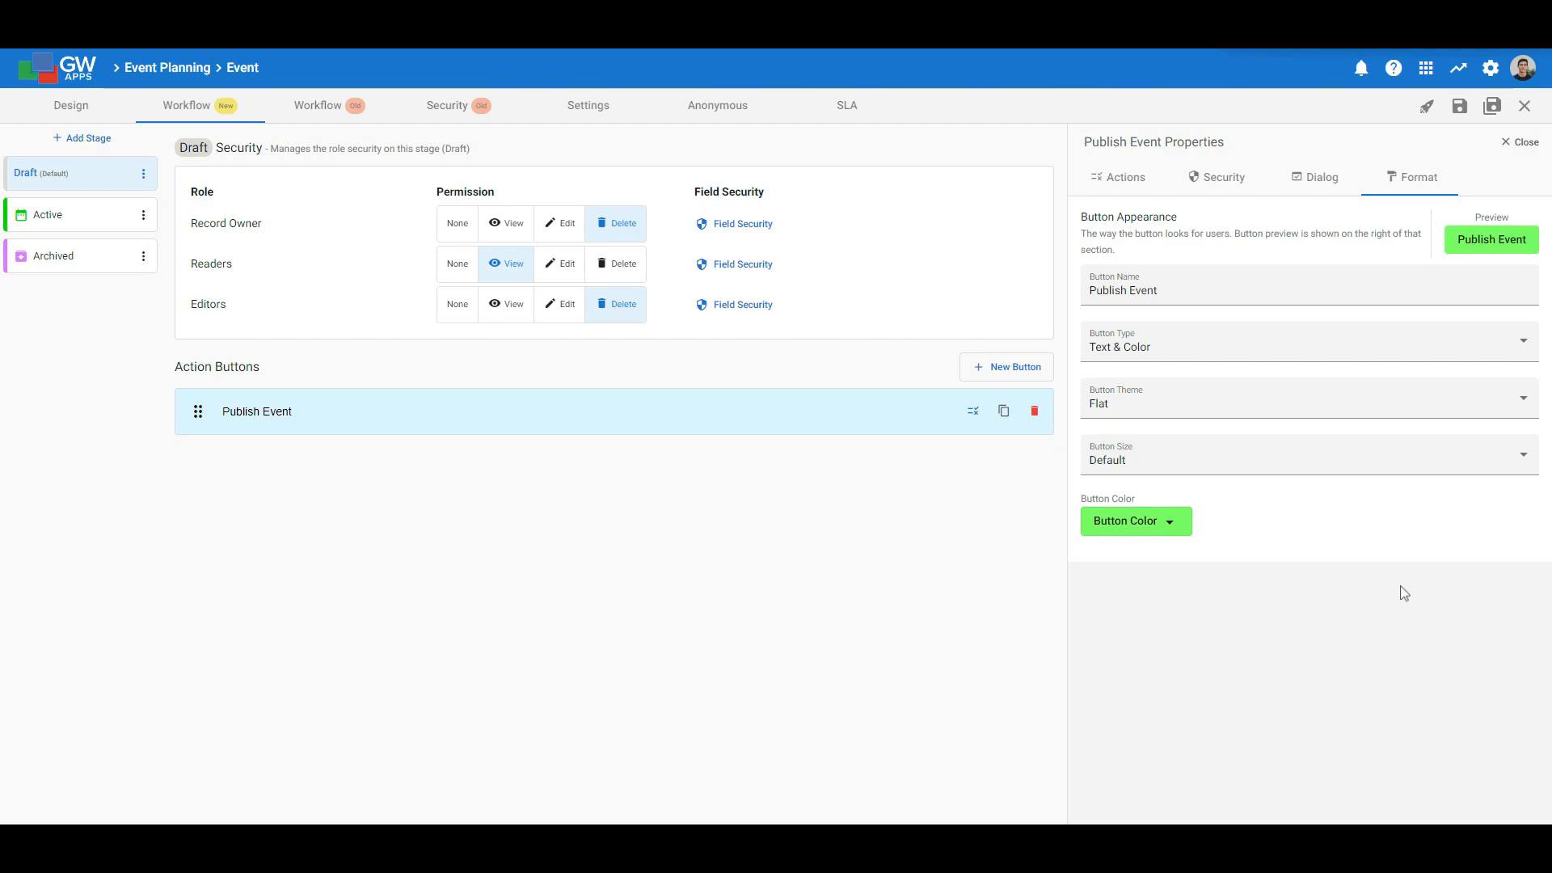
click(1460, 107)
- Create an action button named Archive Event on the Active stage
click(50, 221)
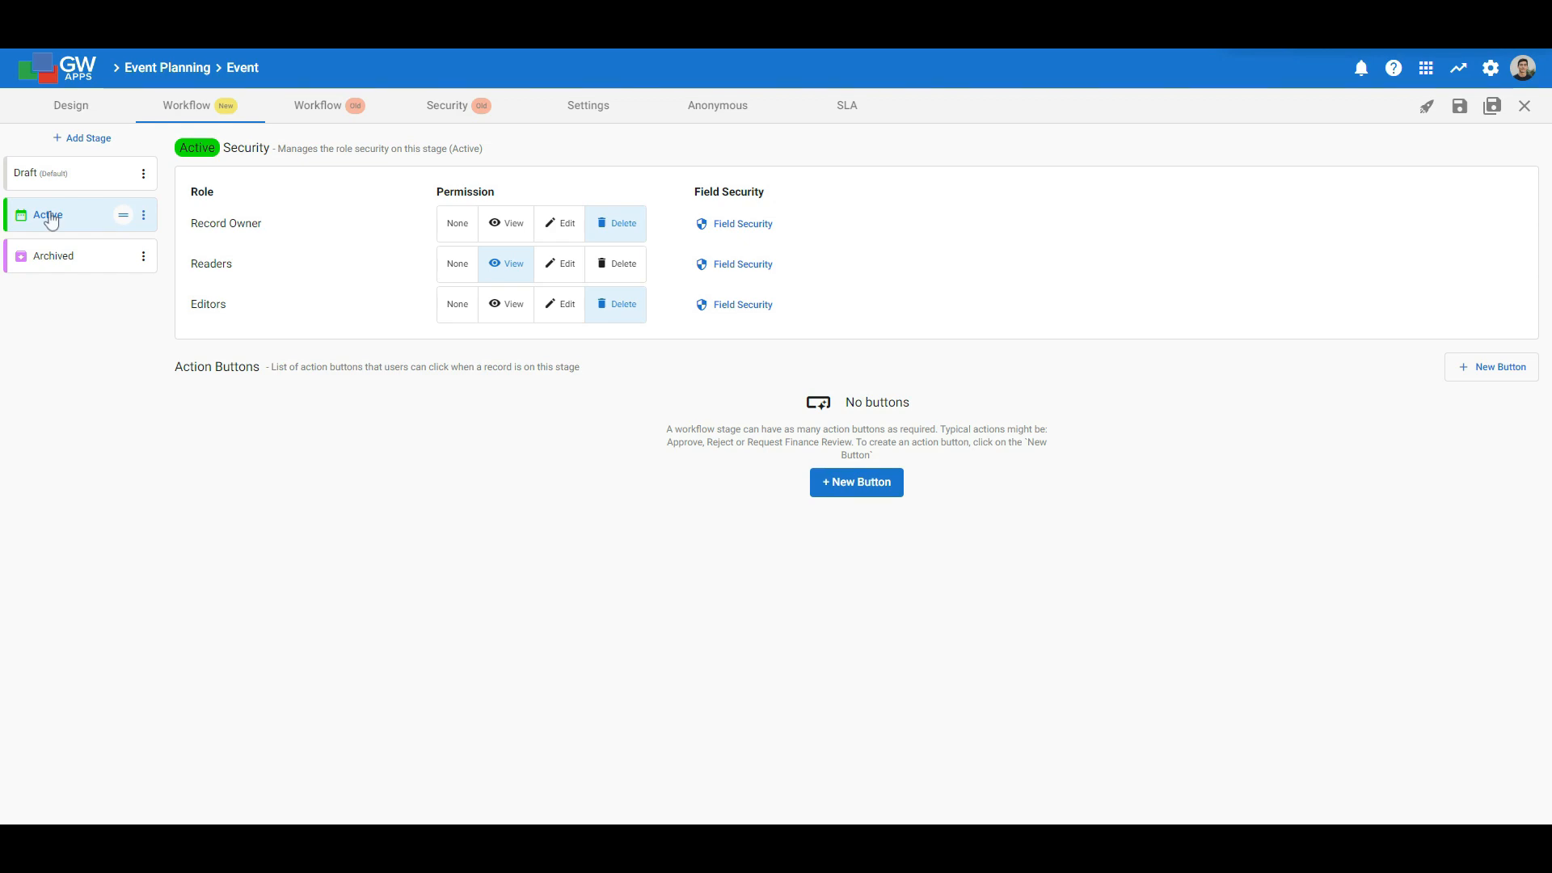
click(857, 483)
text(Archive Event)
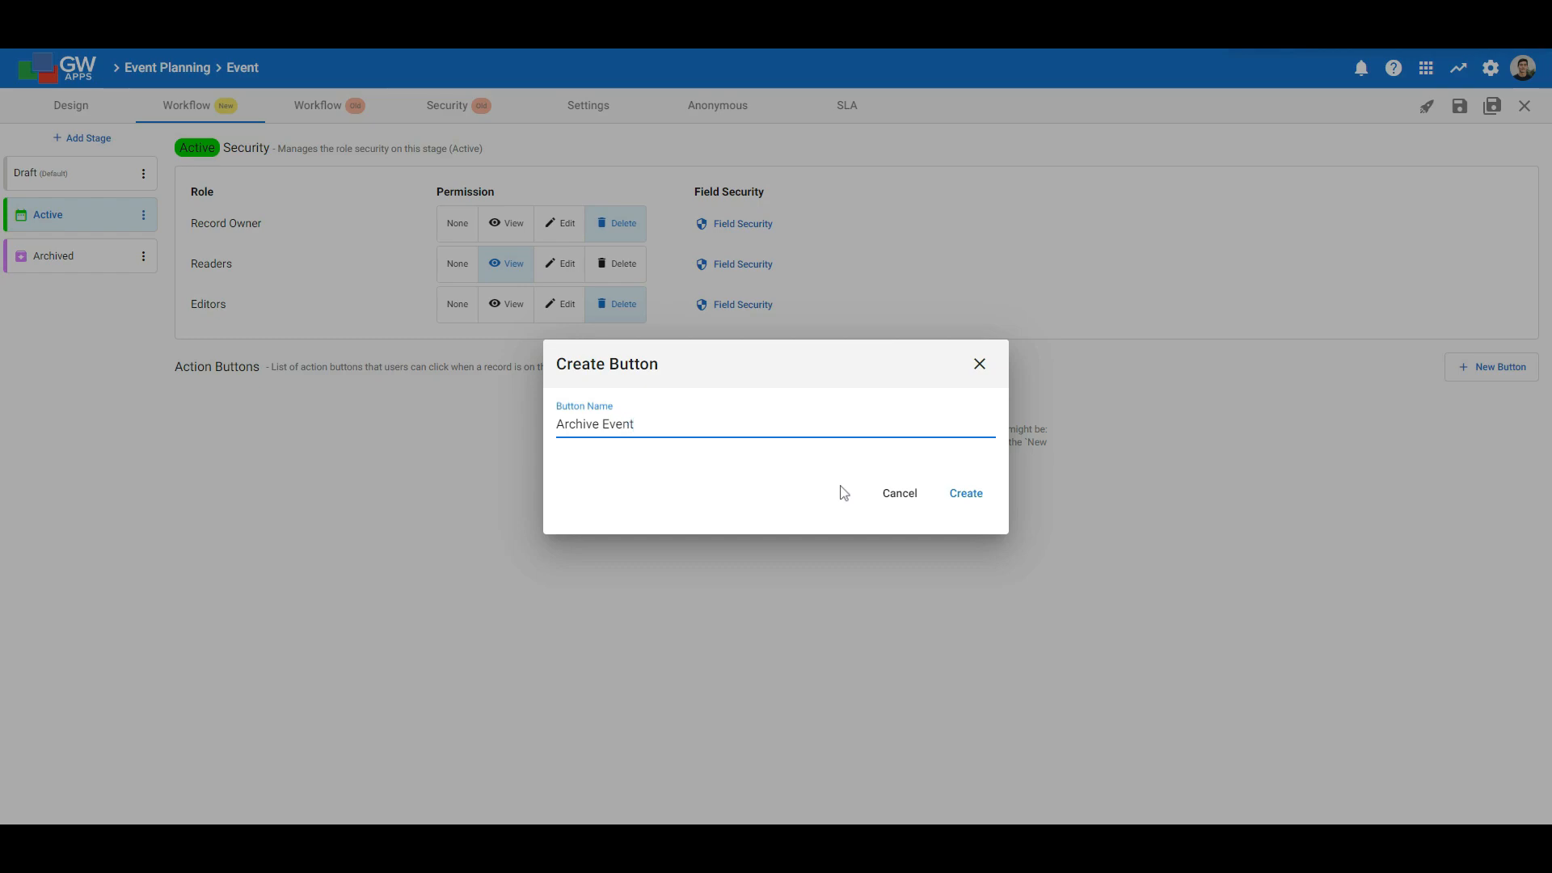
click(967, 494)
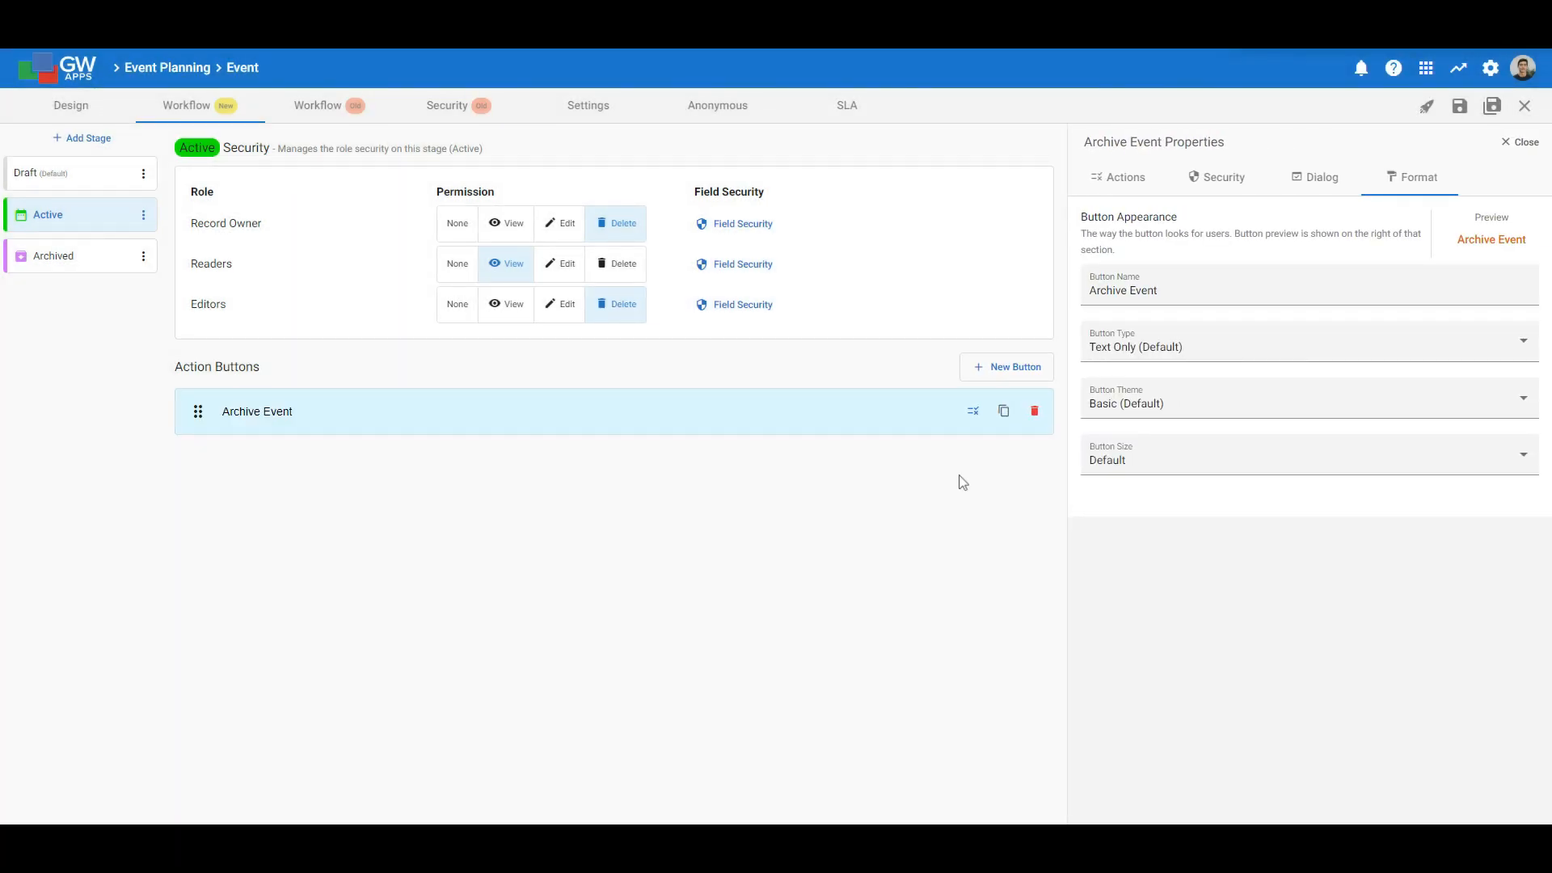
- Set the Archive Event button's default action to Change Stage with Archived as the next stage
click(1135, 182)
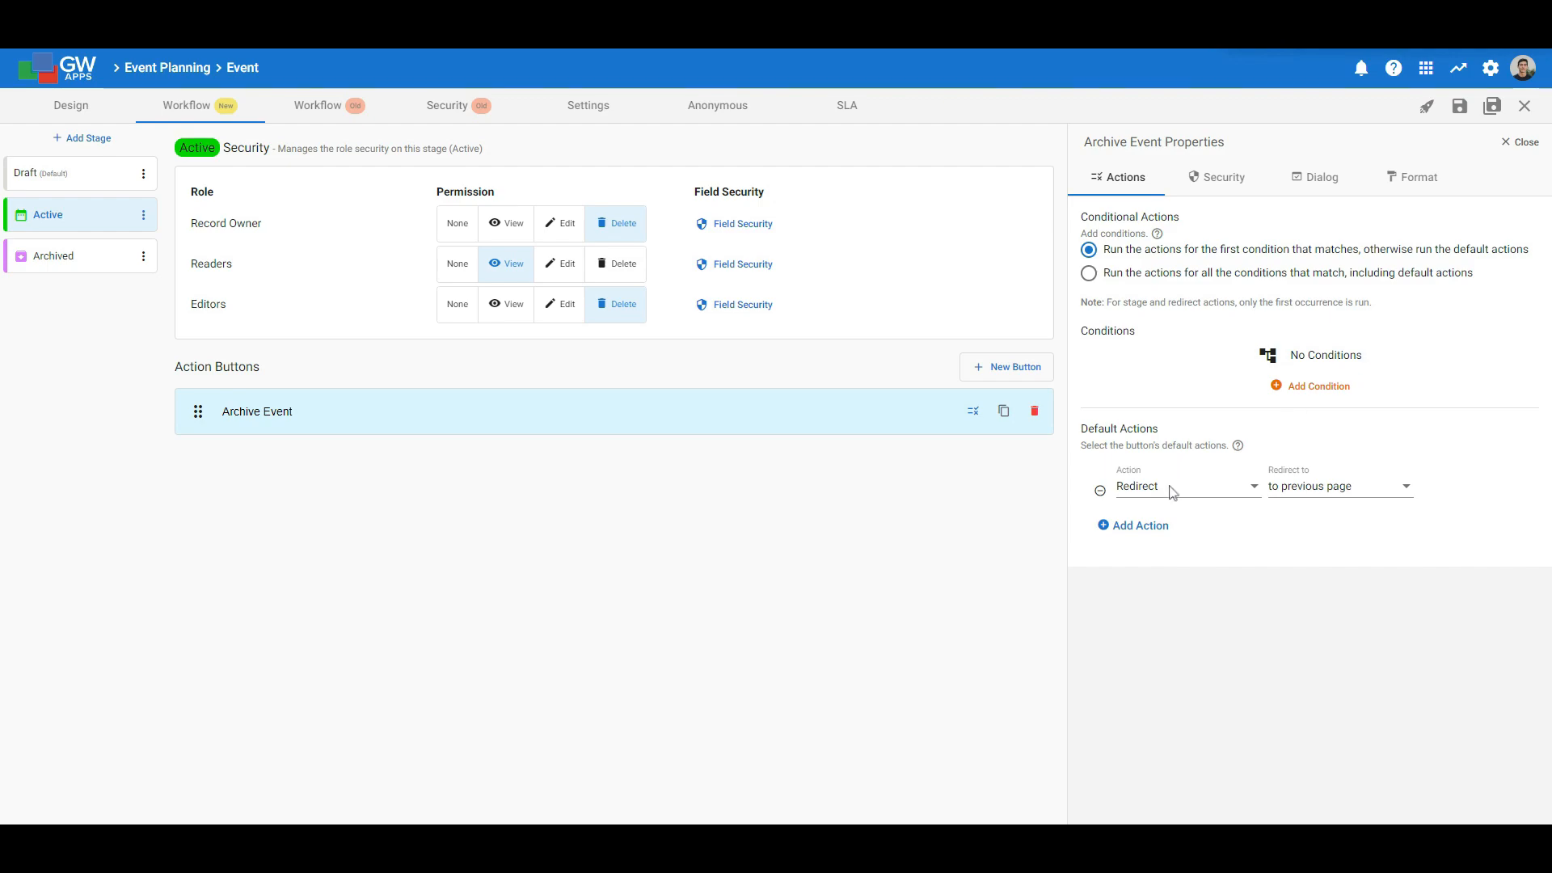
click(1177, 491)
scroll(1182, 494, up, 2)
scroll(1181, 496, down, 3)
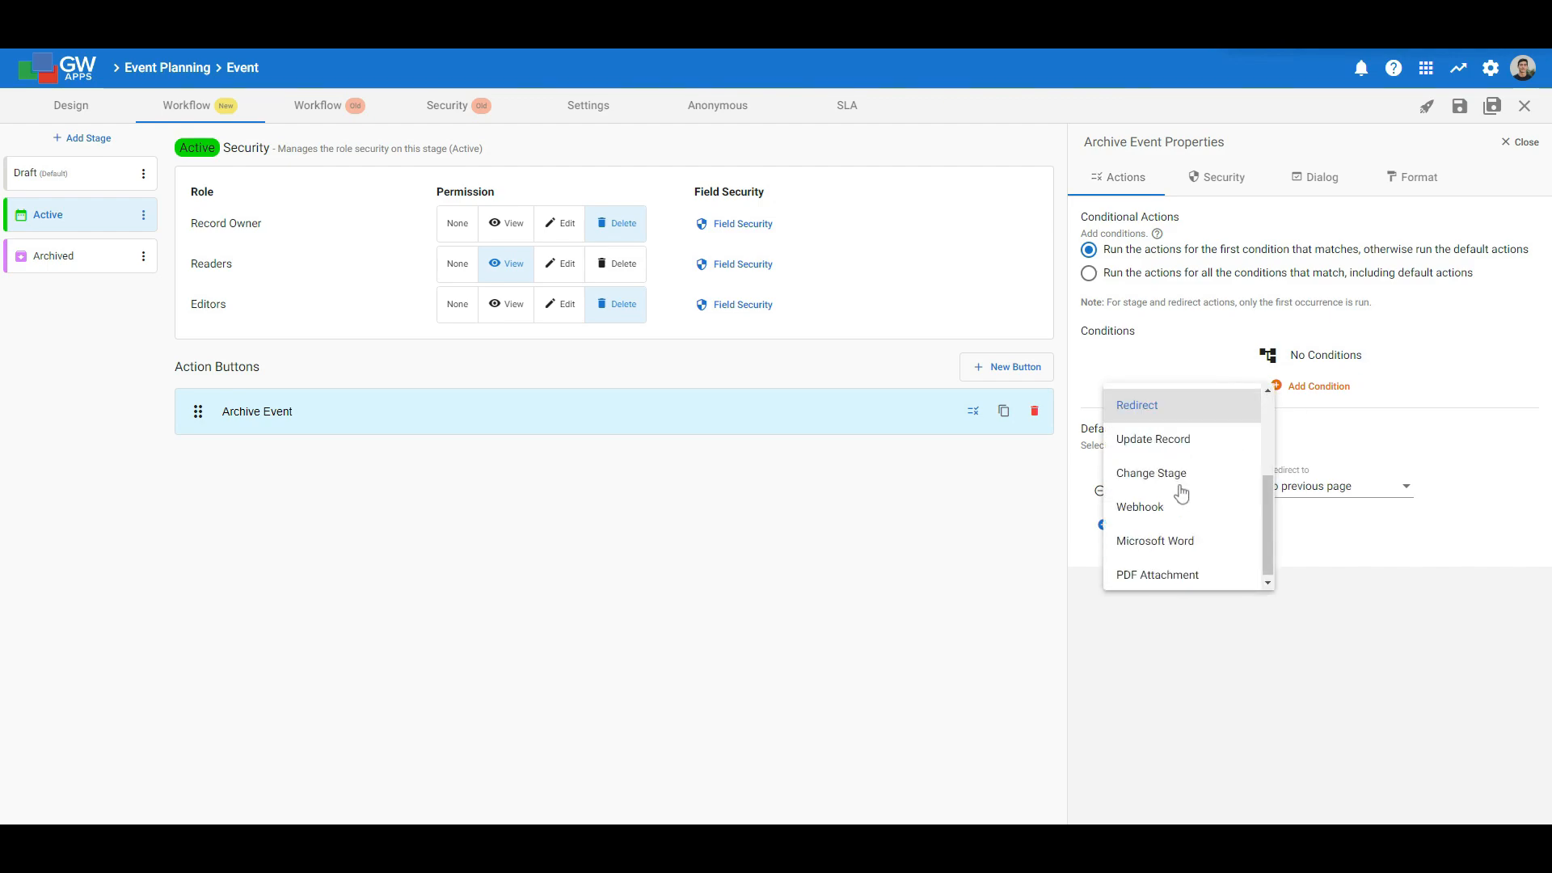
scroll(1181, 495, up, 2)
click(1187, 555)
click(1342, 485)
click(1314, 553)
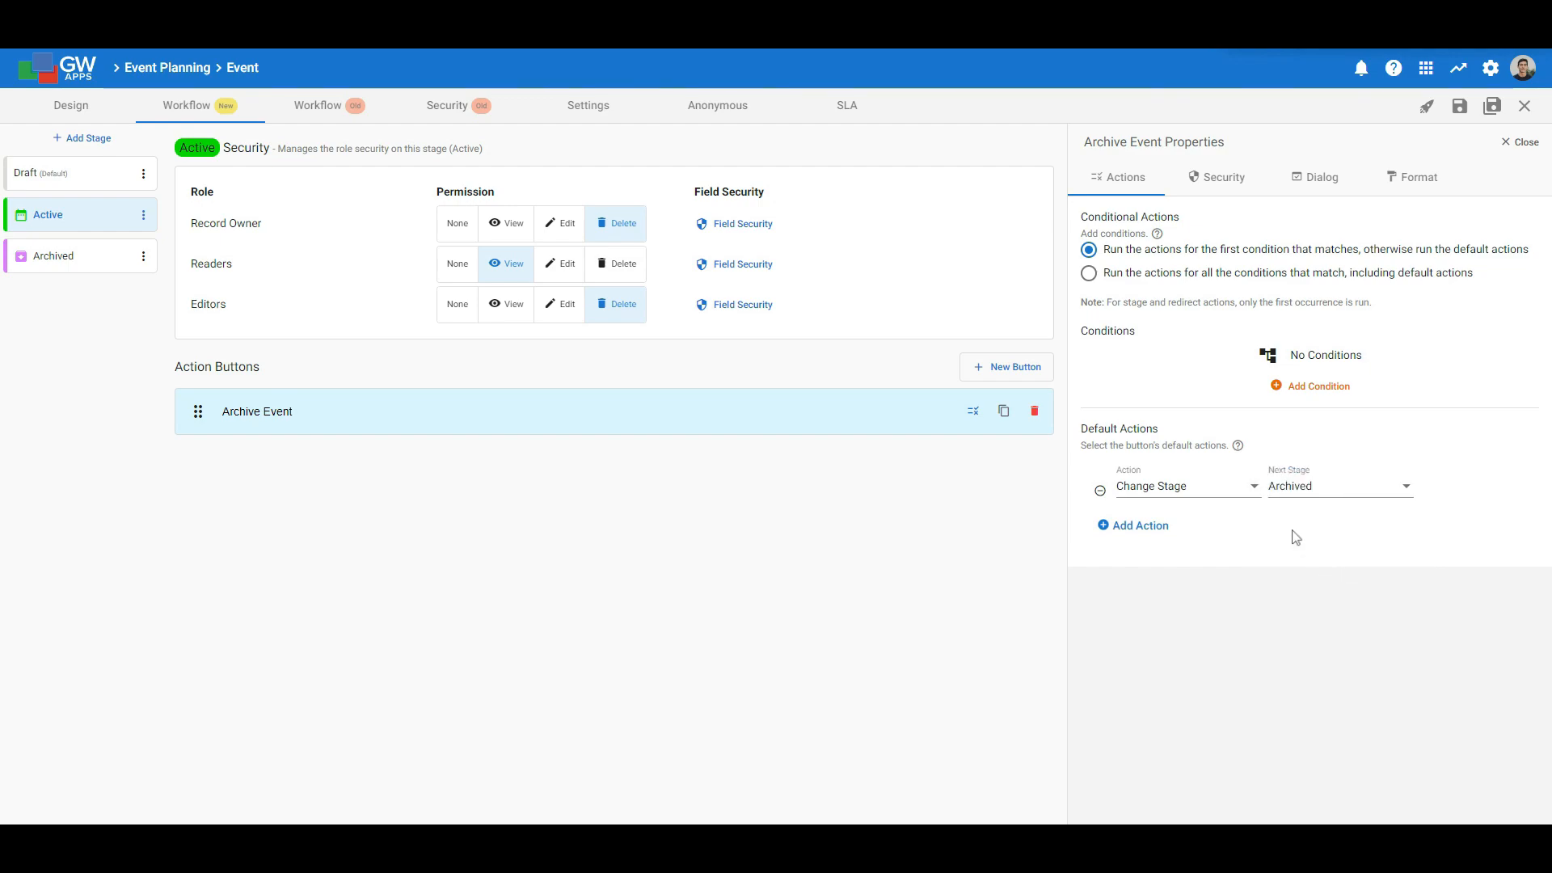
- Format the Archive Event button with the Text & Color type and the Flat theme
click(1421, 192)
click(1126, 348)
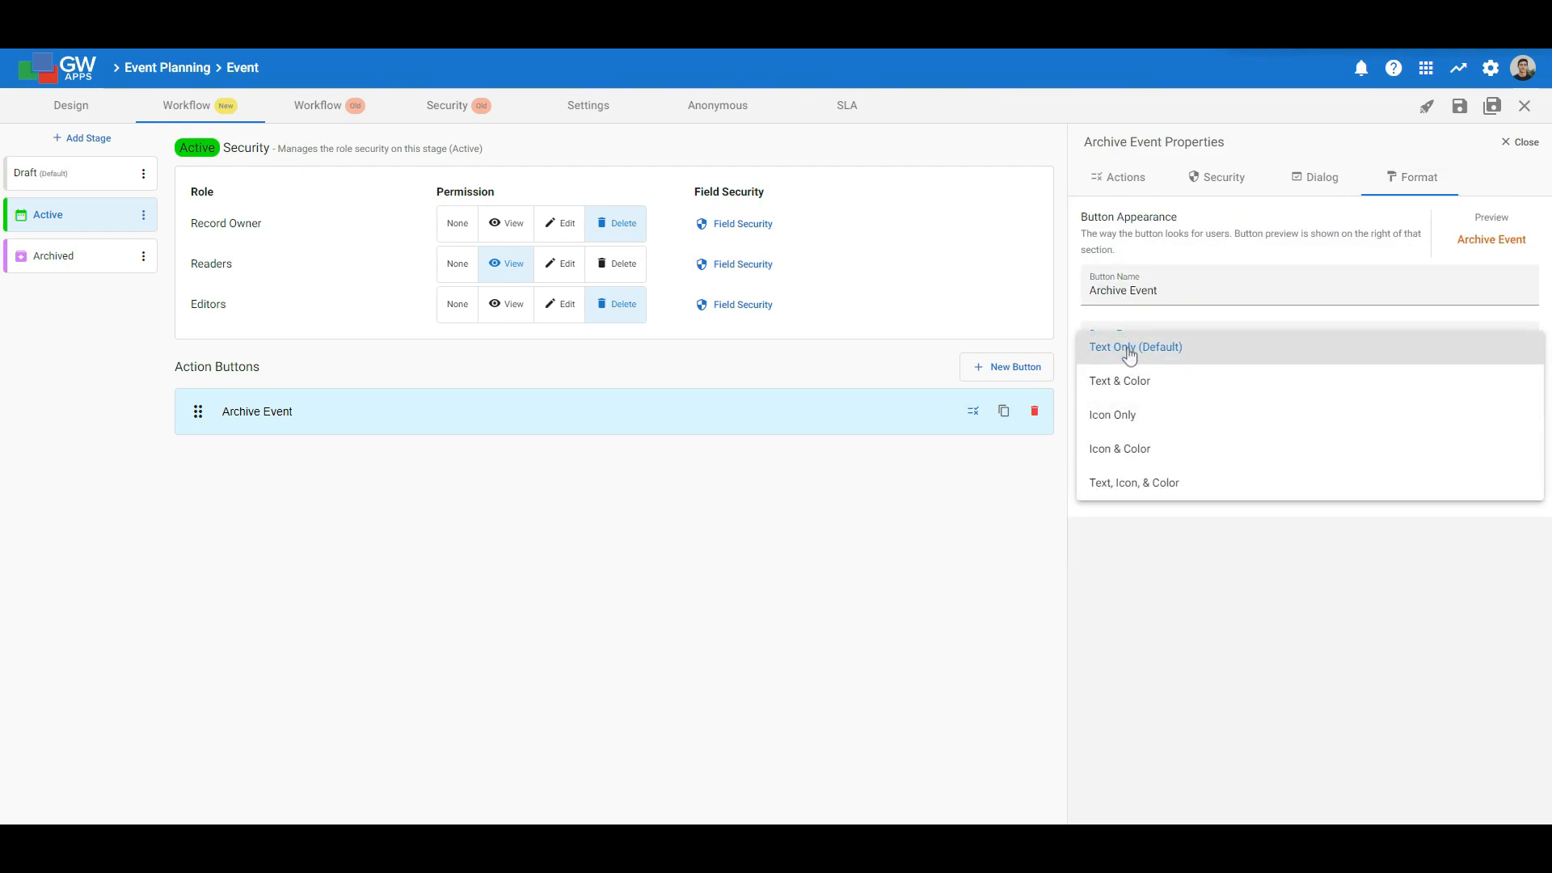
click(1137, 387)
click(1137, 390)
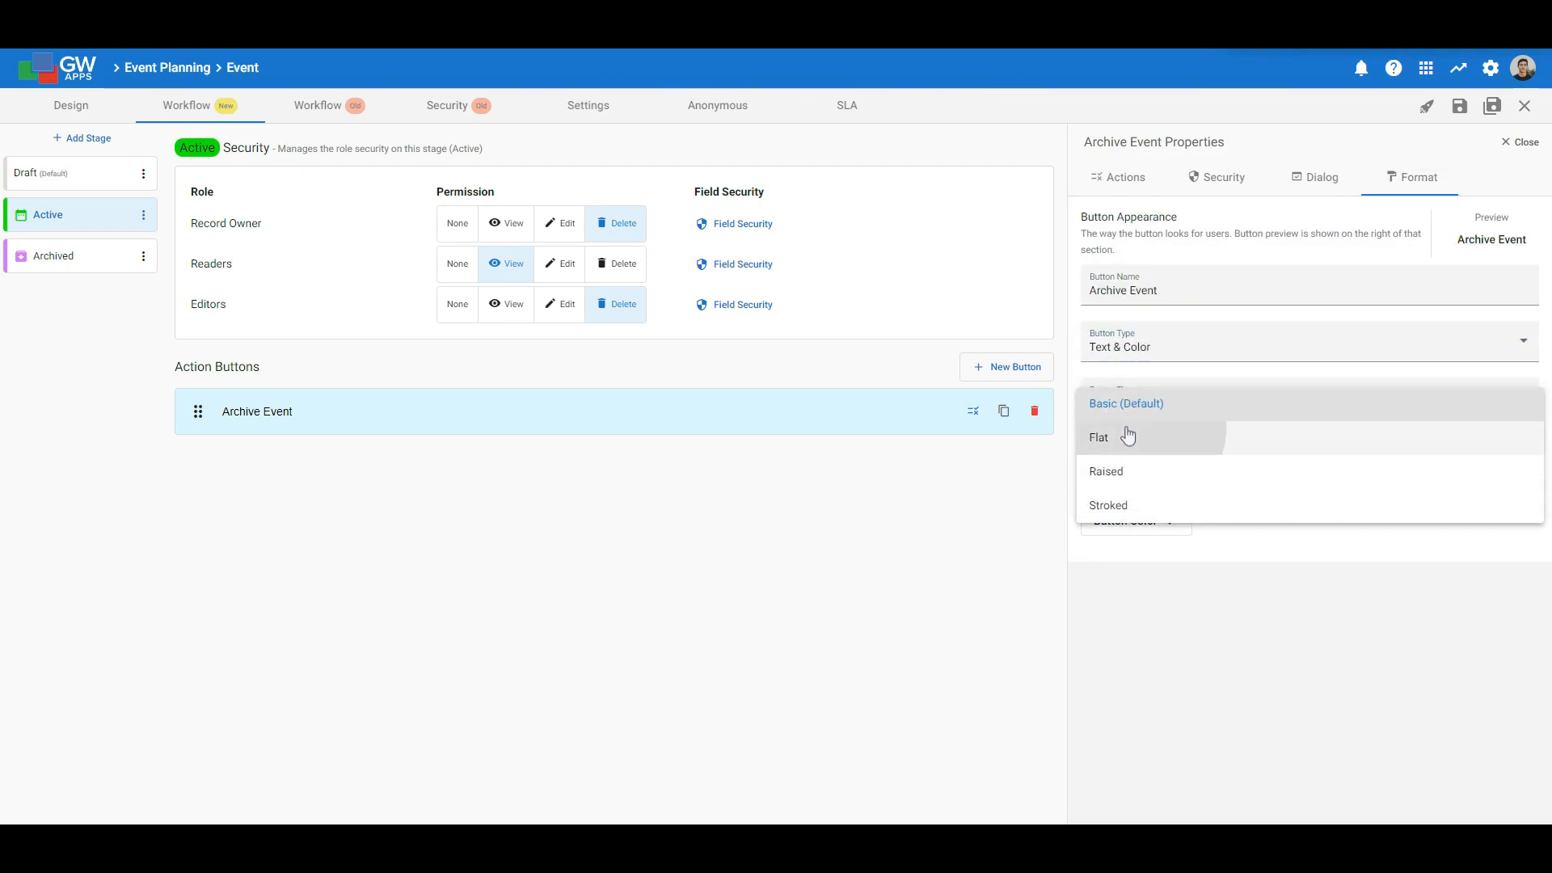
click(1127, 437)
- Set the Archive Event button's color to light purple #dc8dff and save the form
click(1156, 527)
click(1354, 632)
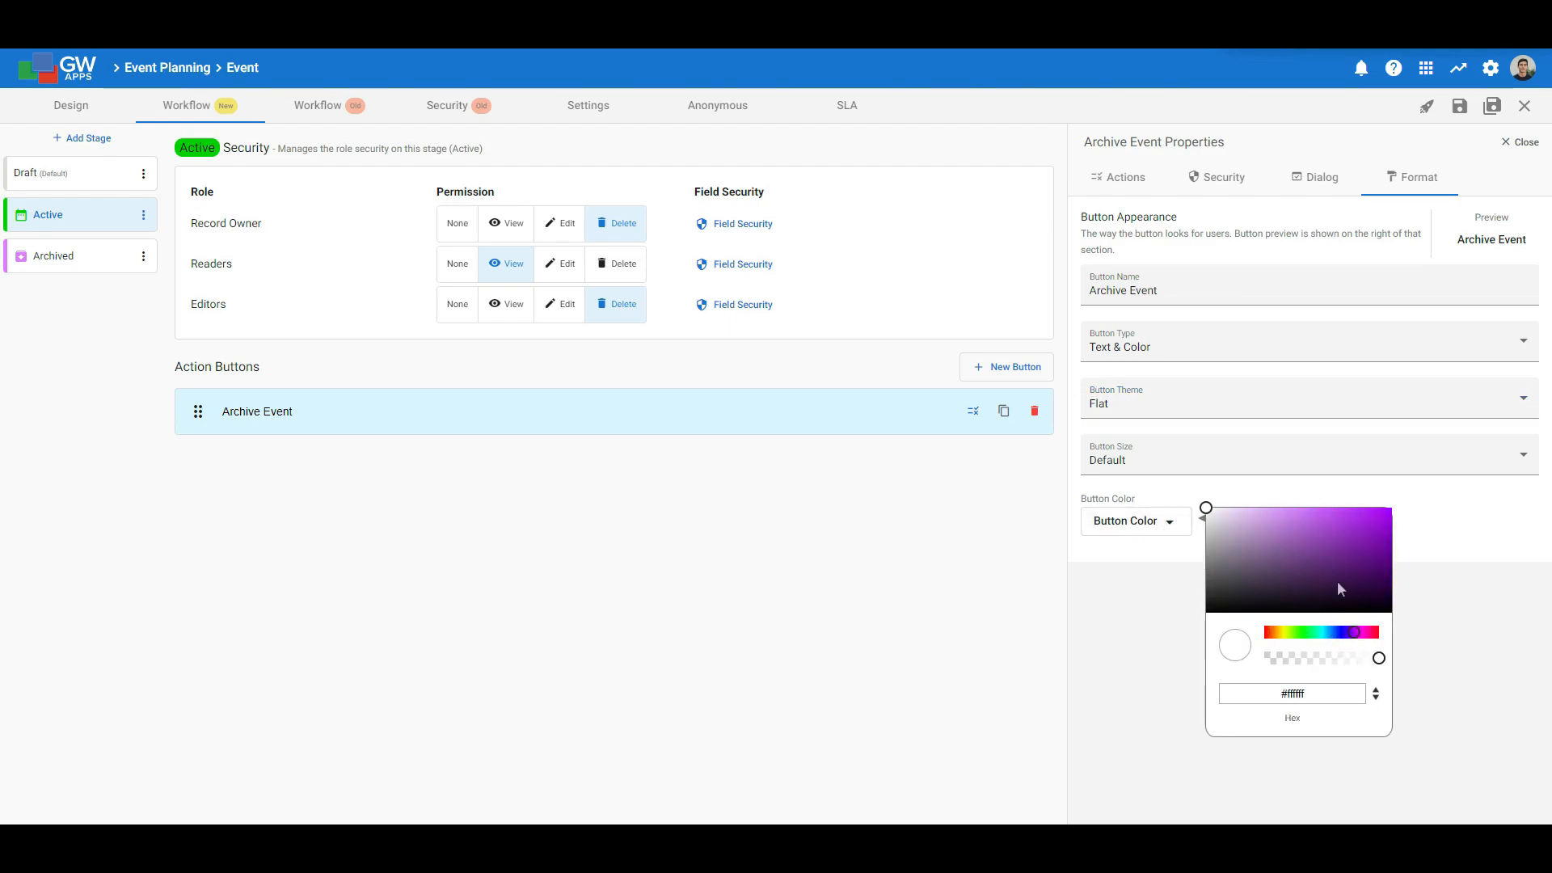
drag(1258, 519, 1291, 512)
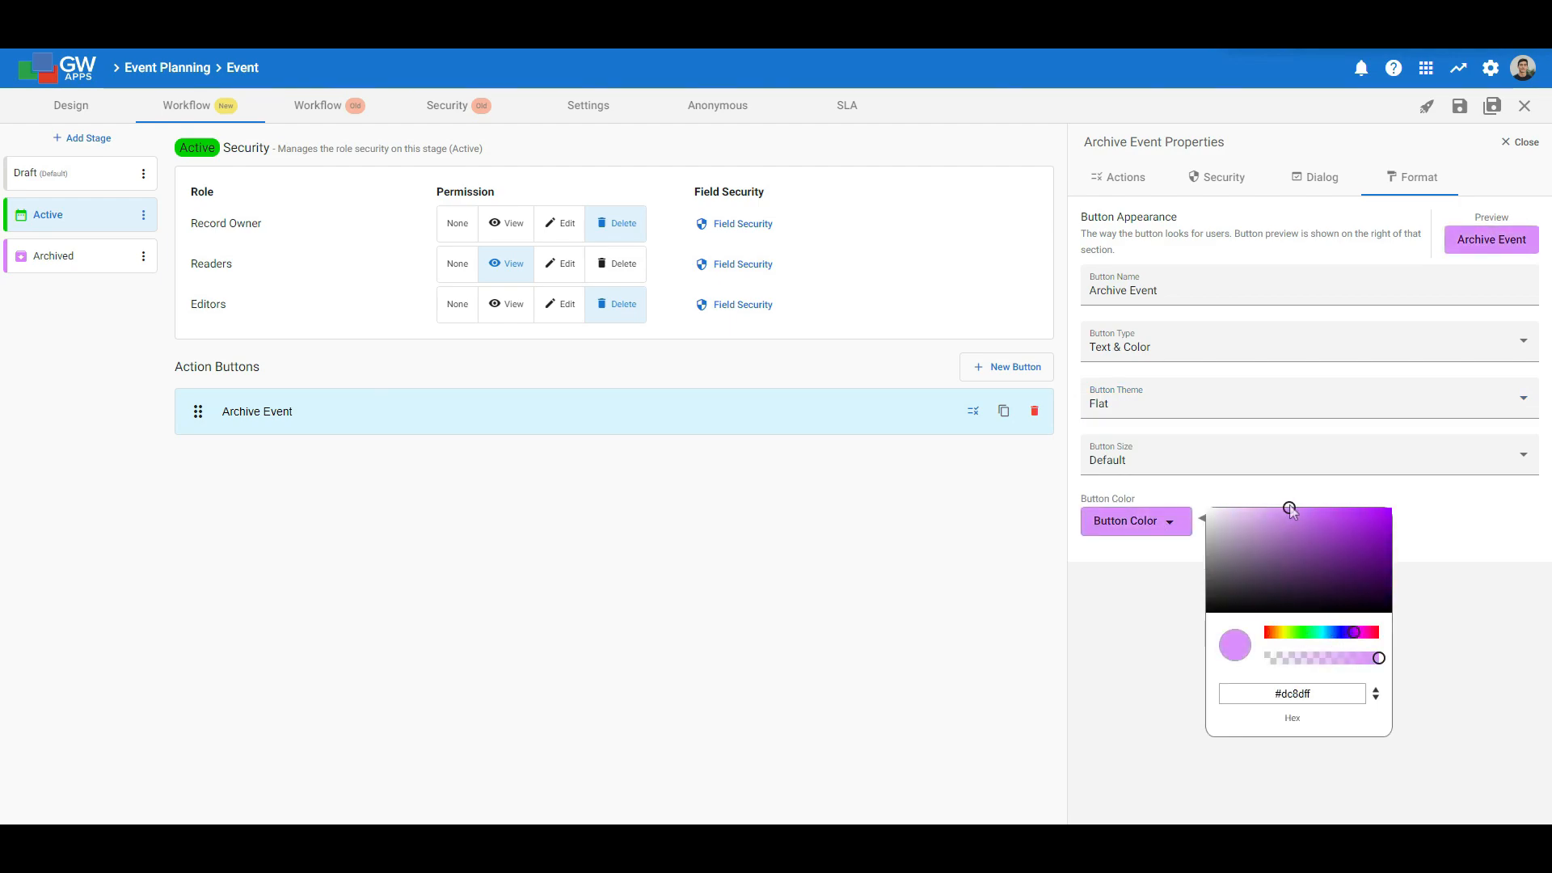
click(1427, 594)
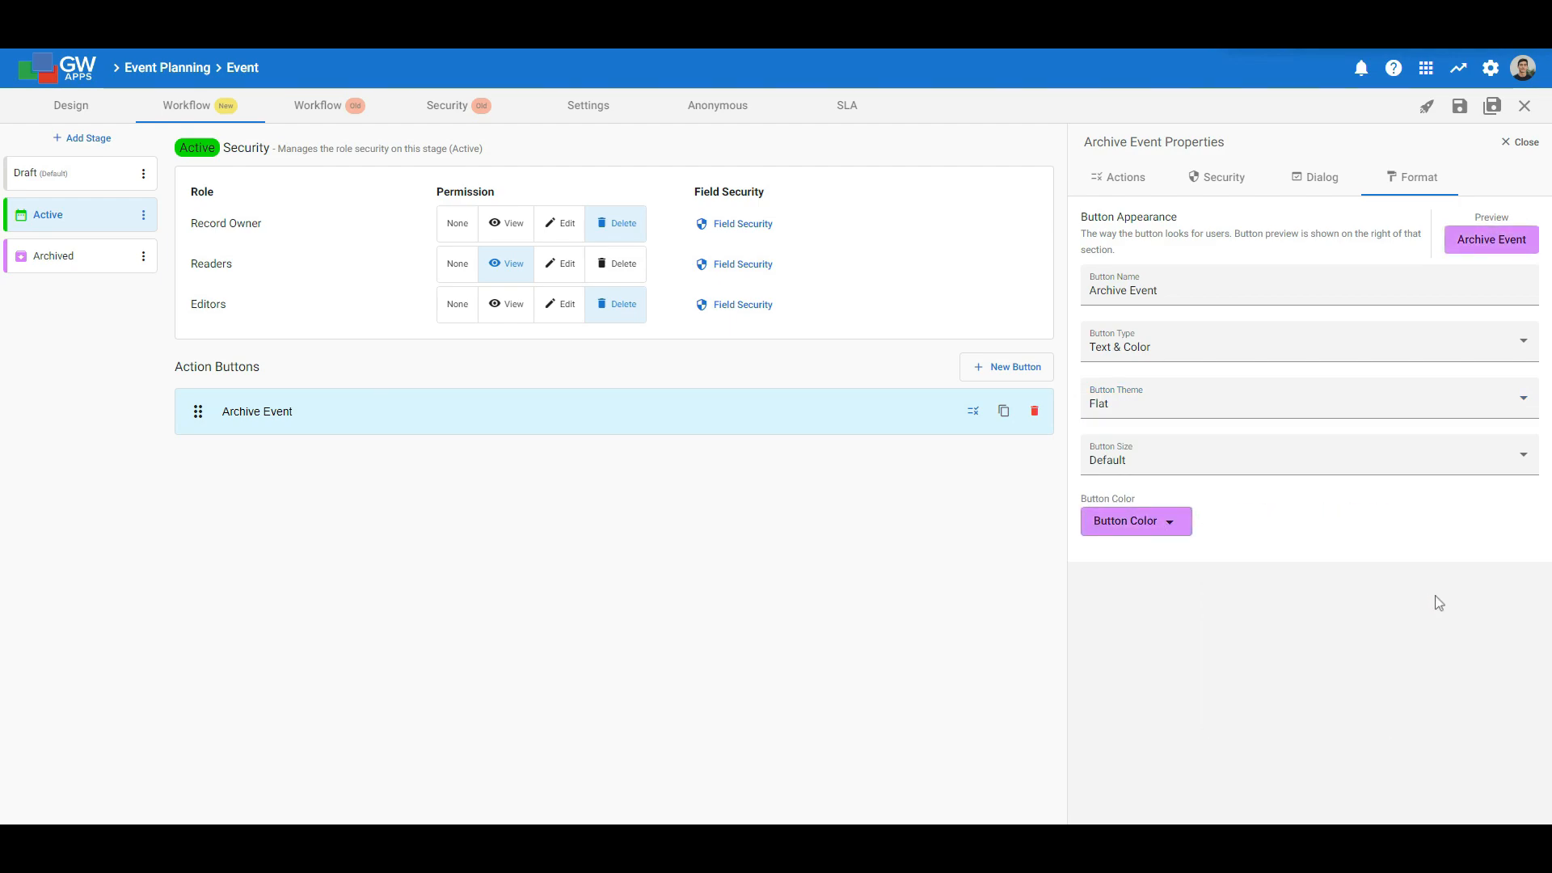
click(1459, 110)
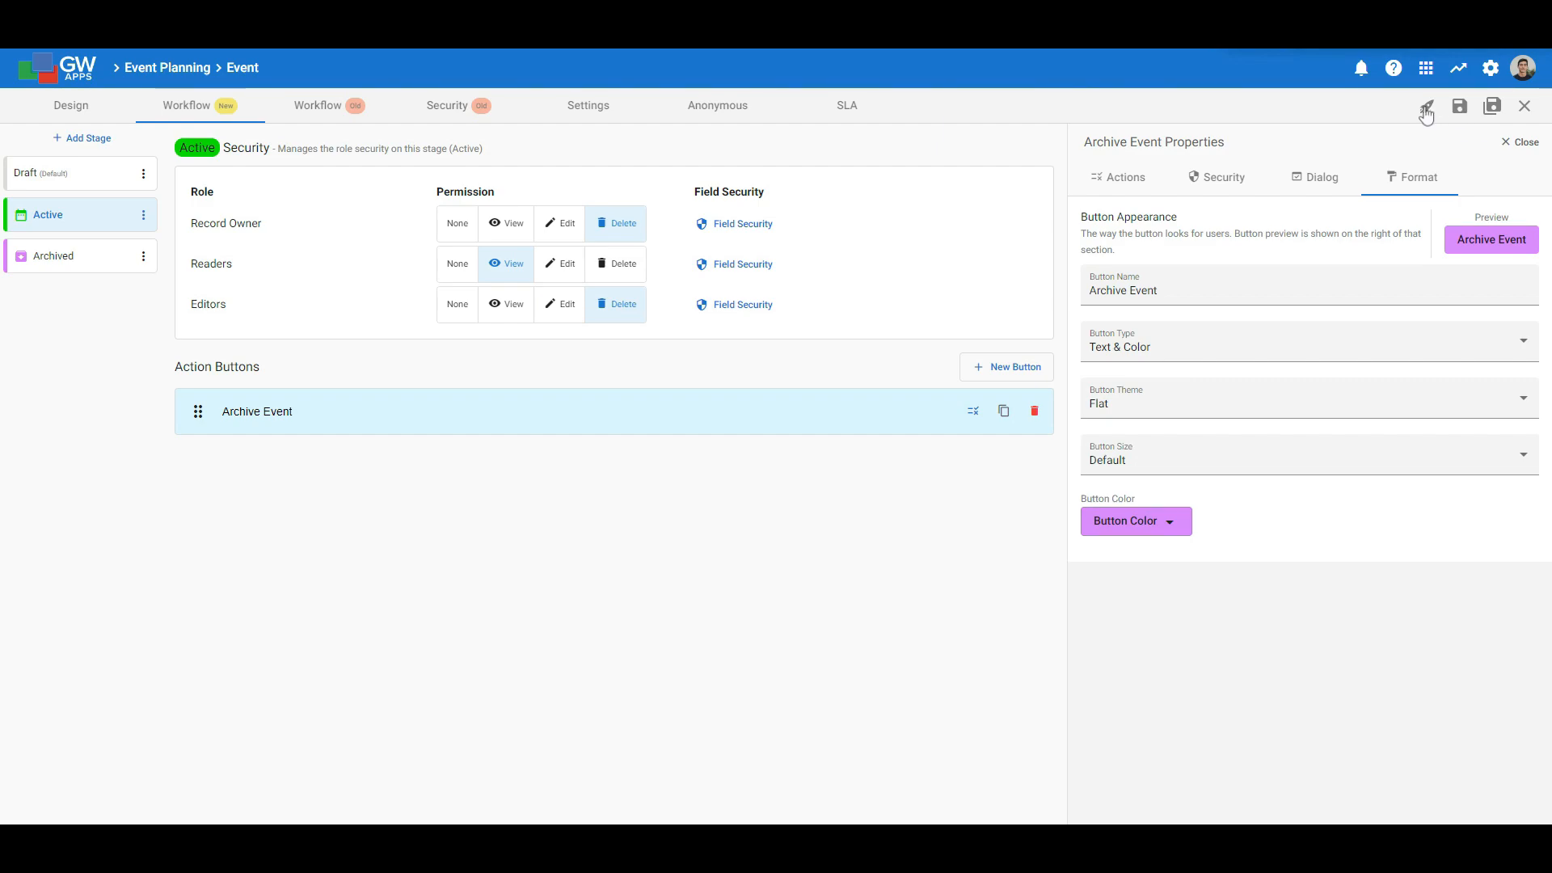
- Launch the Event form and test its workflow by publishing and archiving a record titled New Event
click(1426, 113)
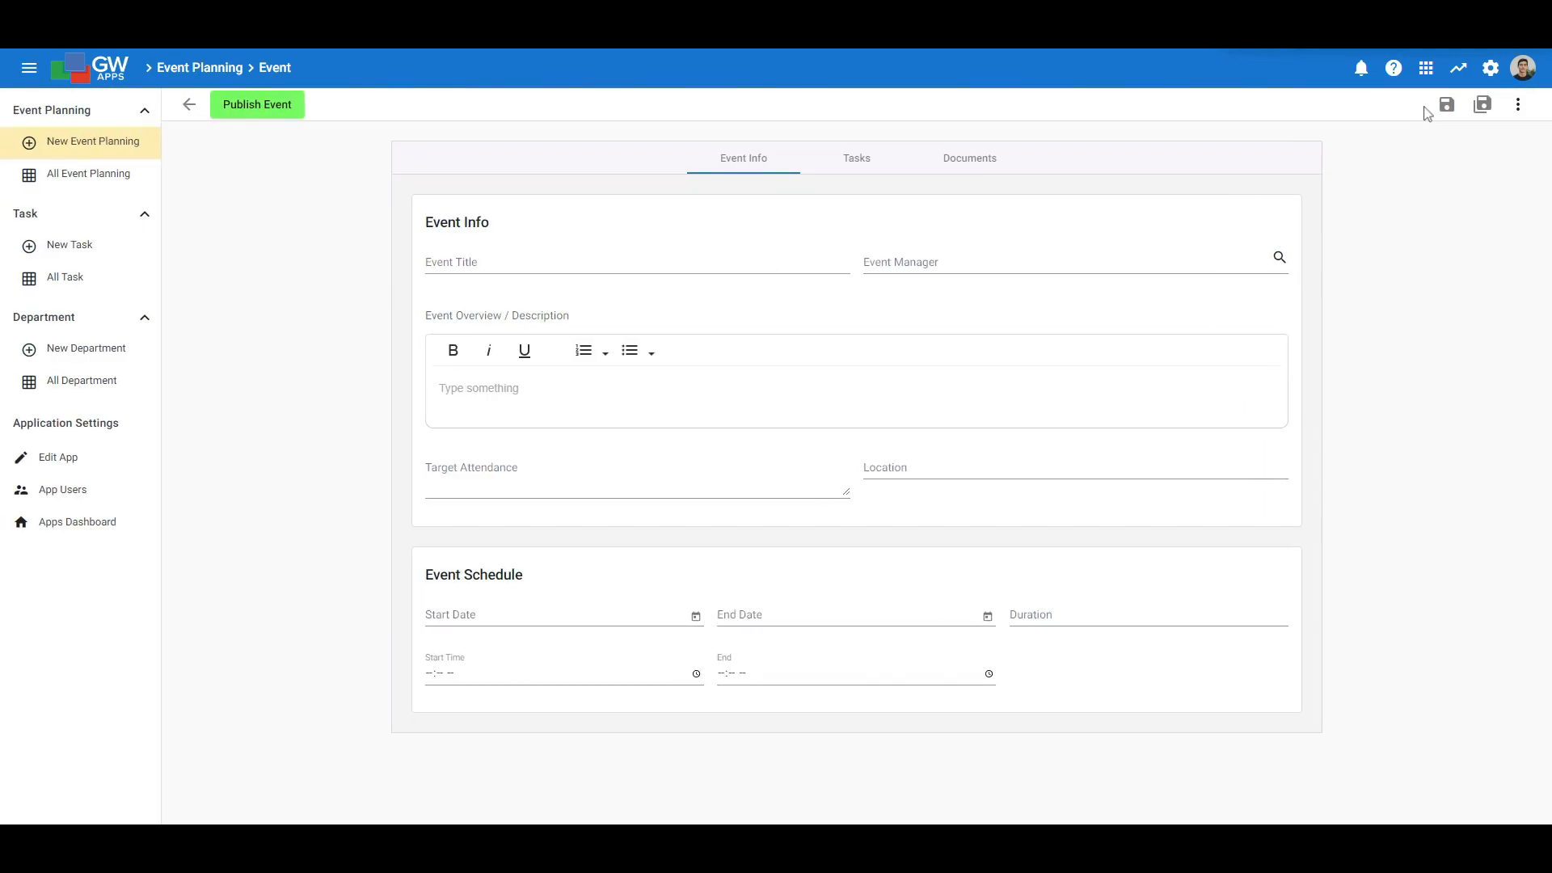
click(502, 258)
text(New Event)
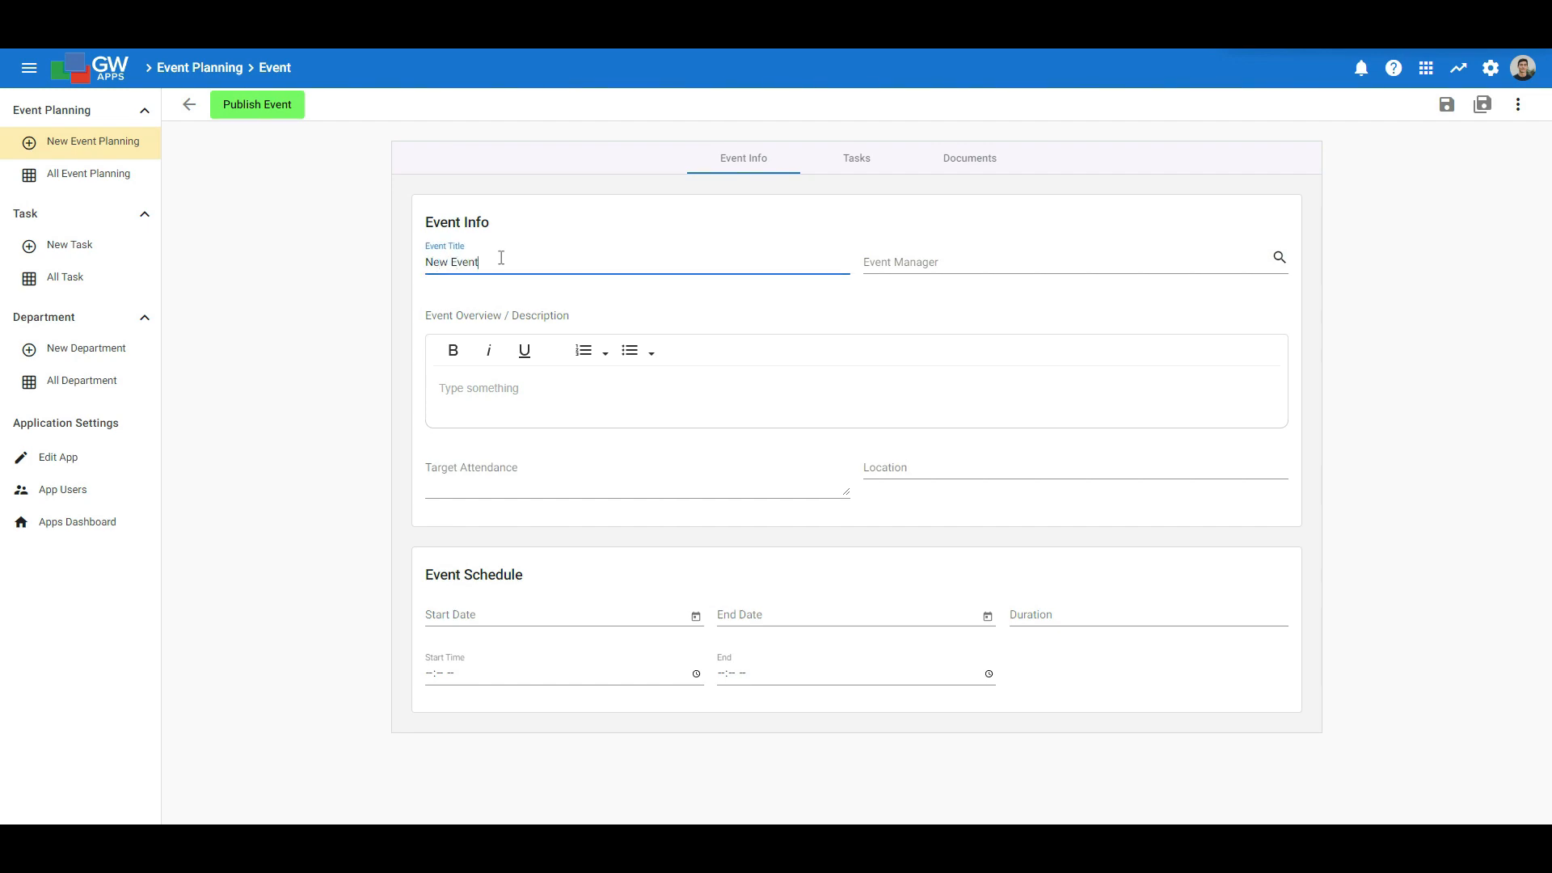
click(304, 289)
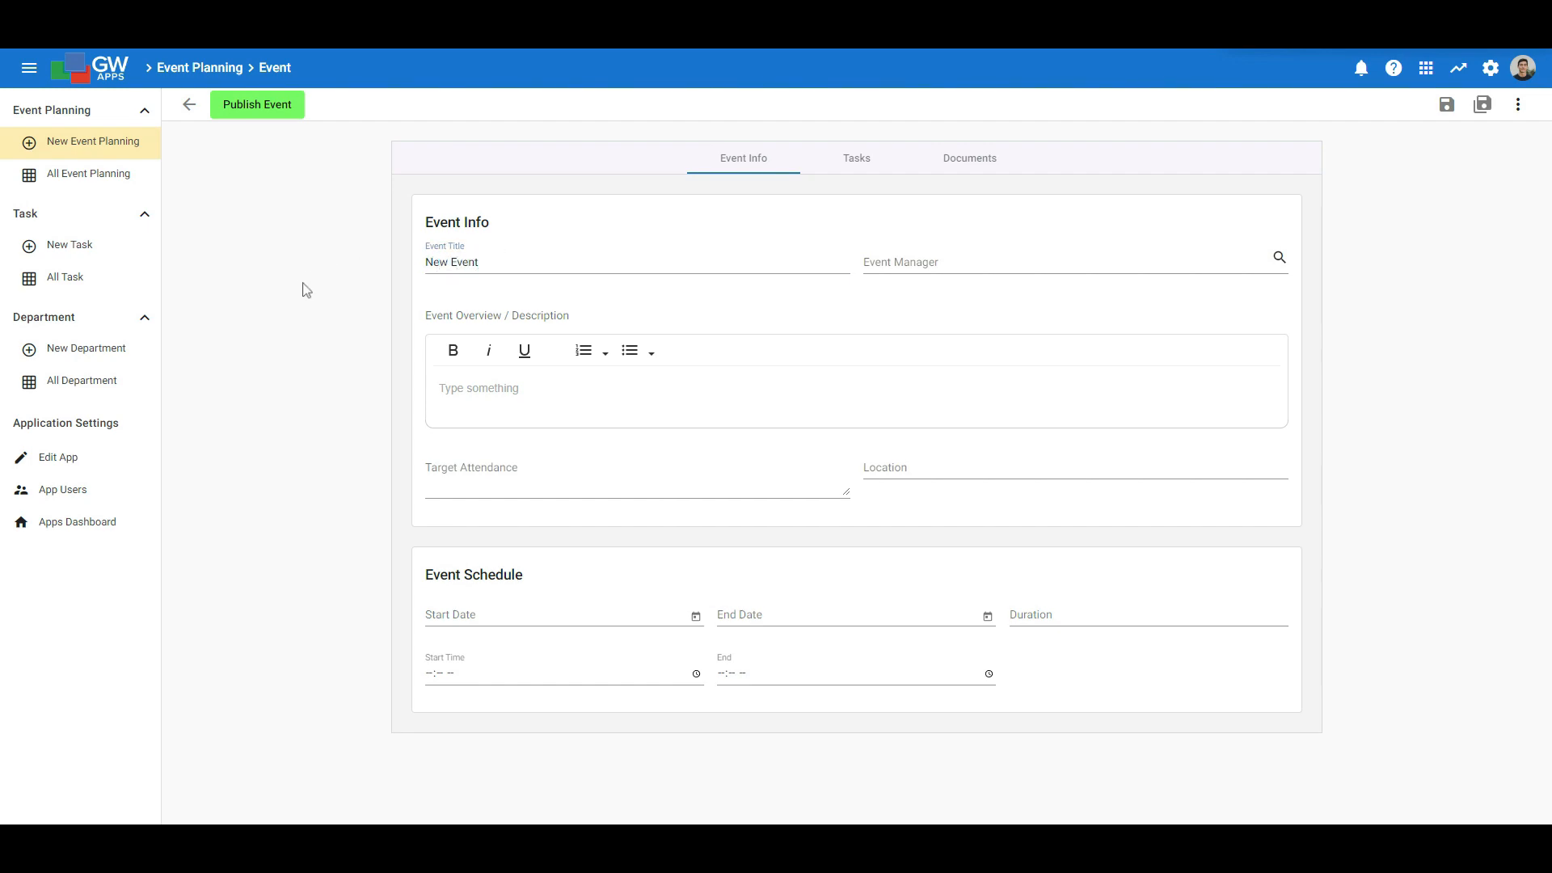
click(257, 105)
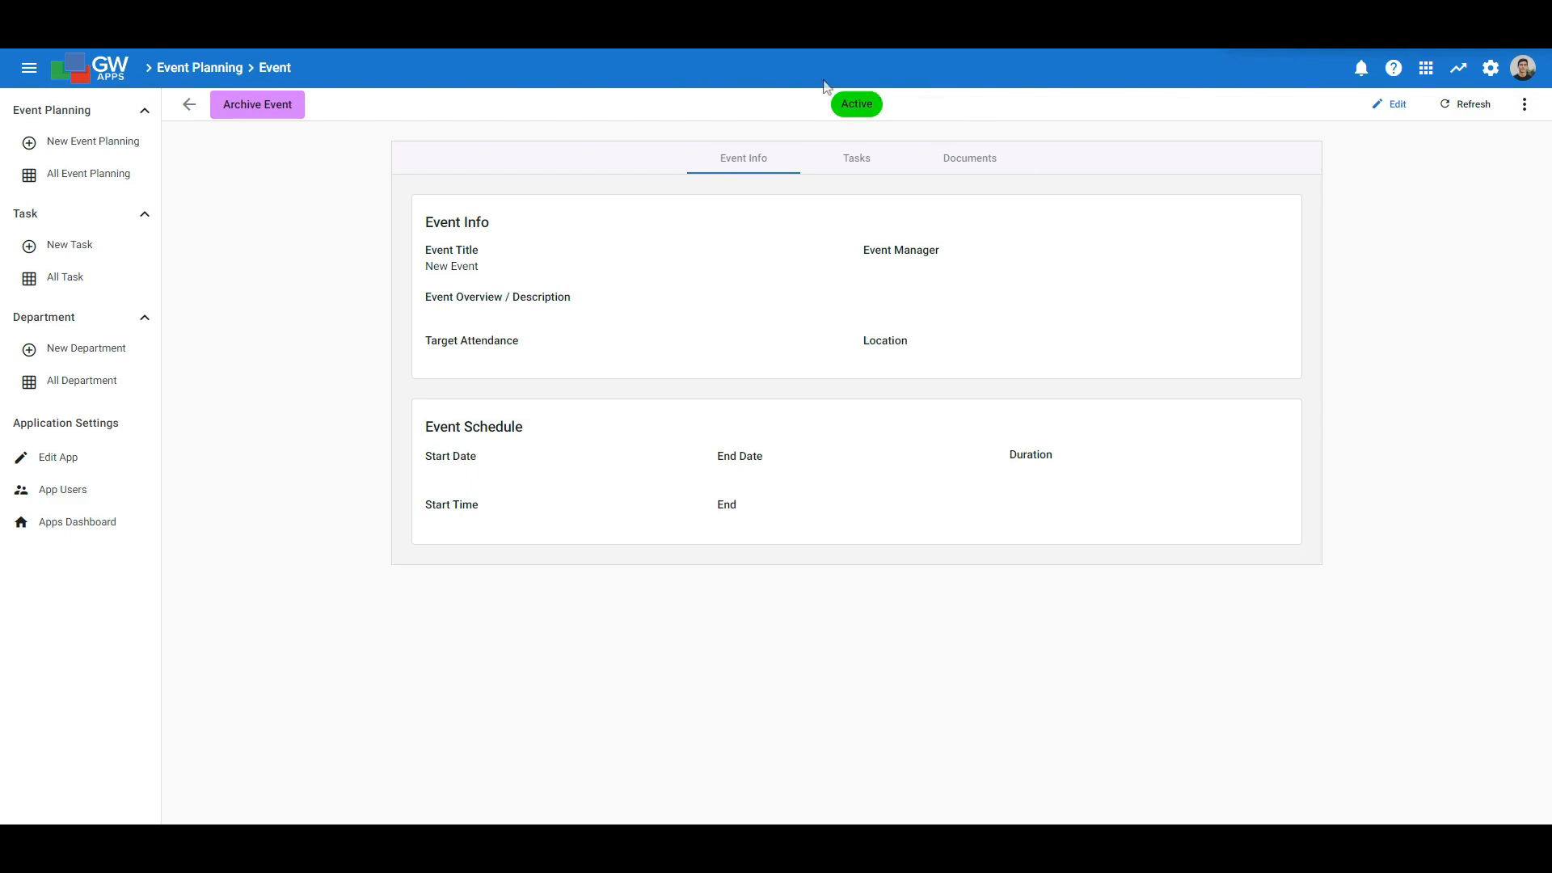
click(246, 111)
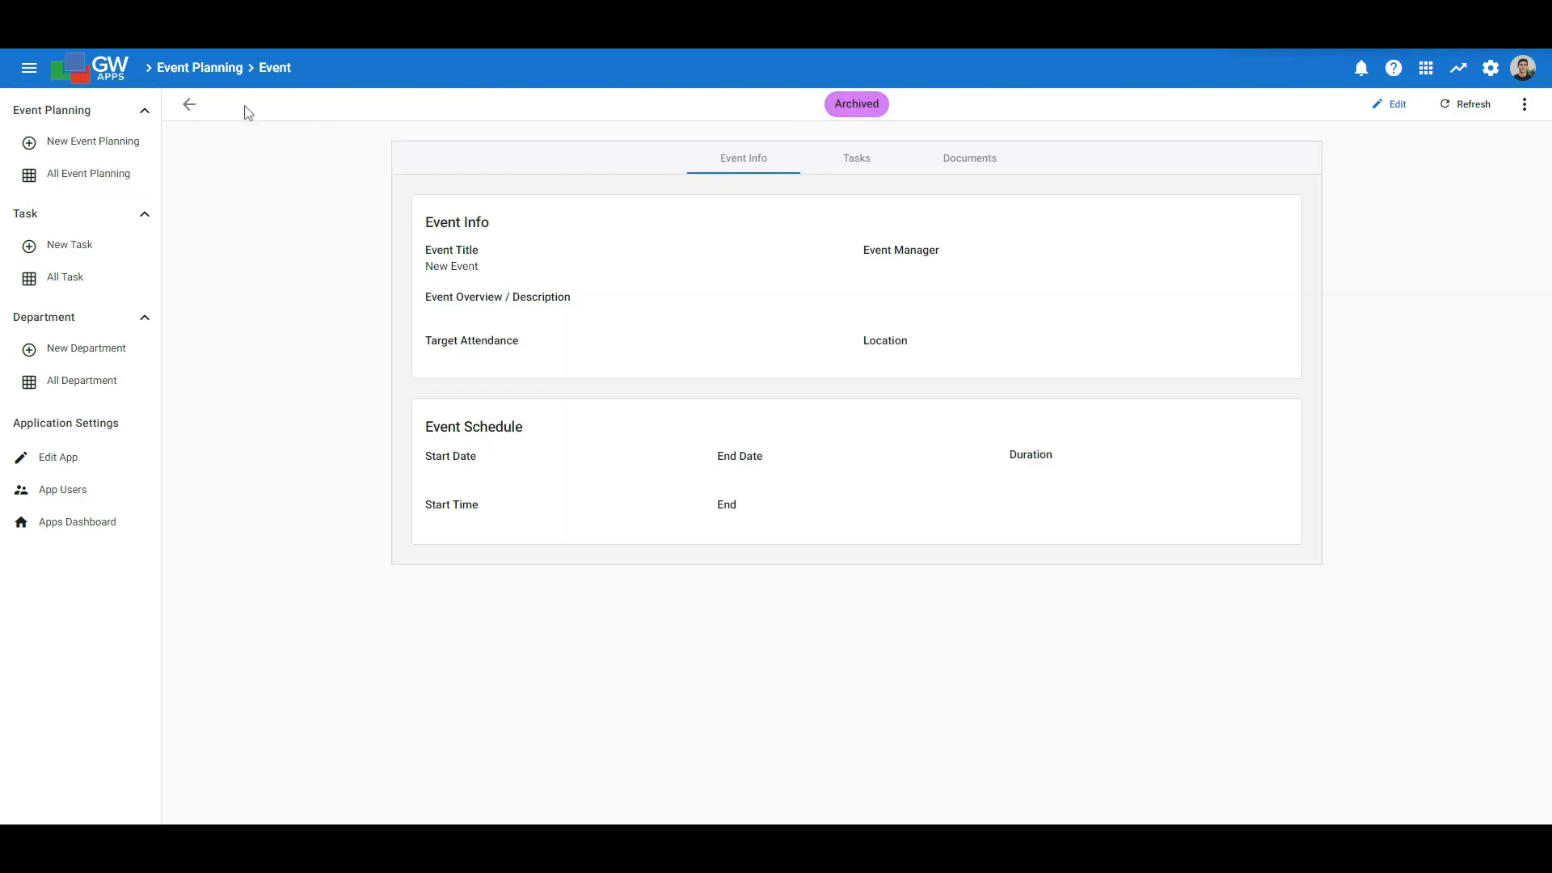
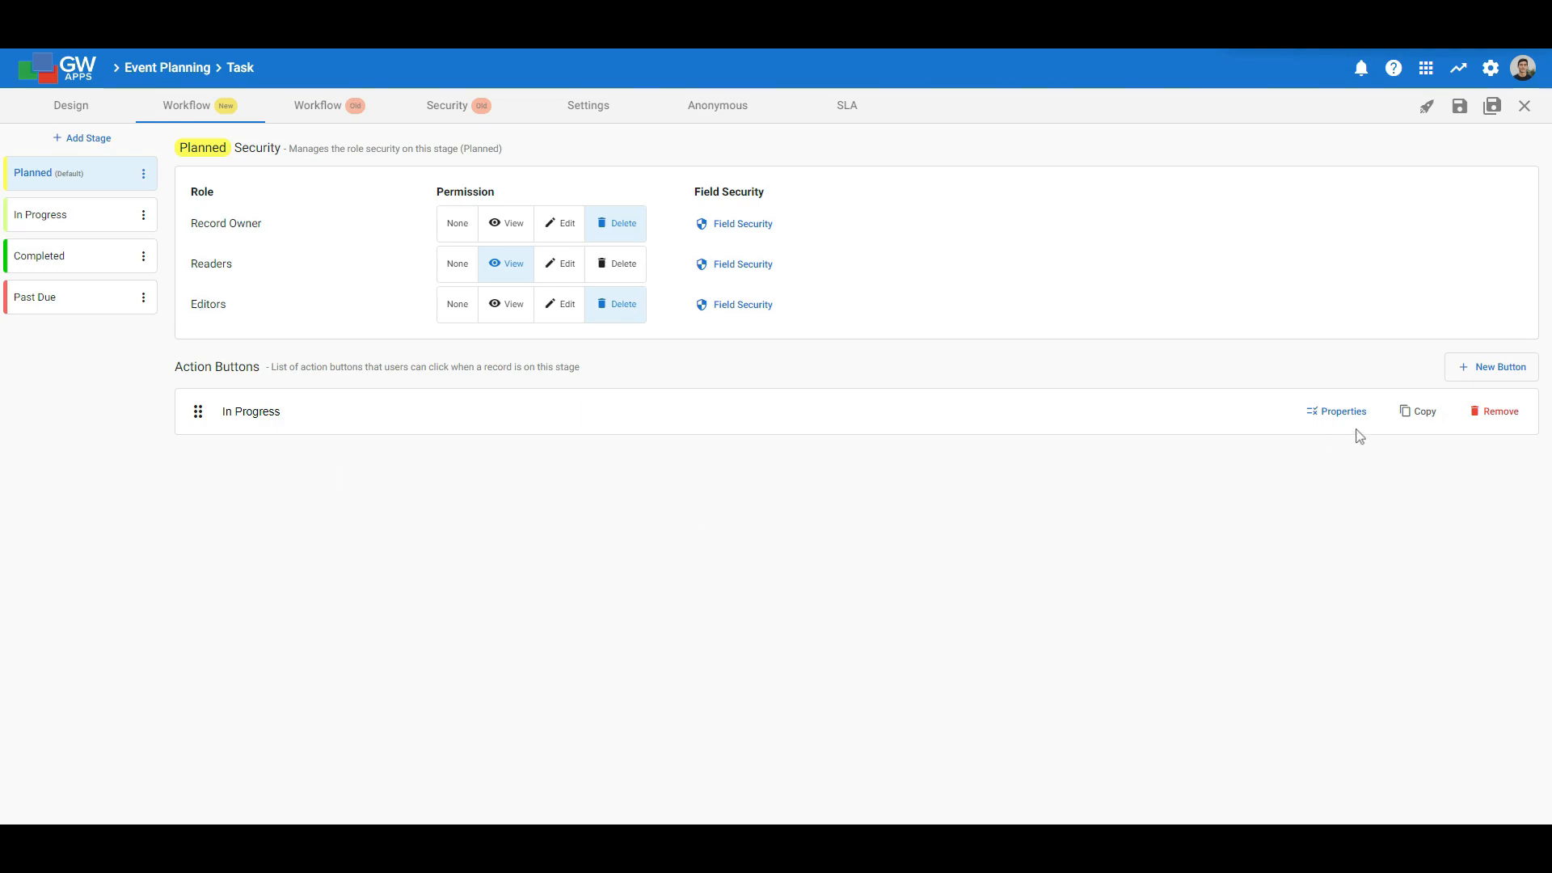
- Review the default actions of the Task form's In Progress button on the Planned stage and Completed button on the In Progress stage
click(1338, 412)
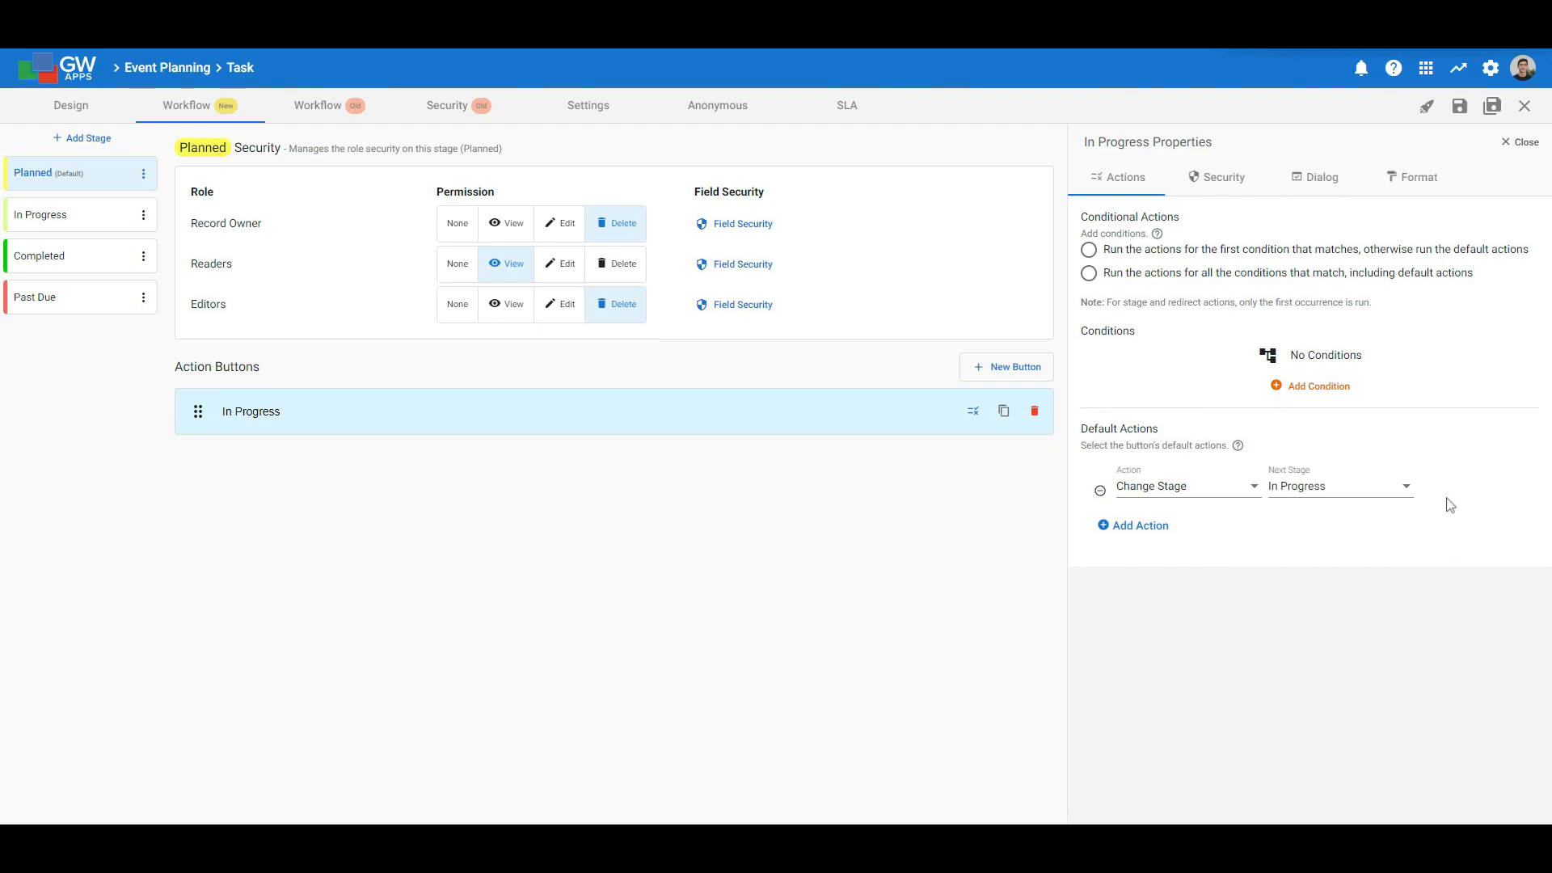
click(43, 219)
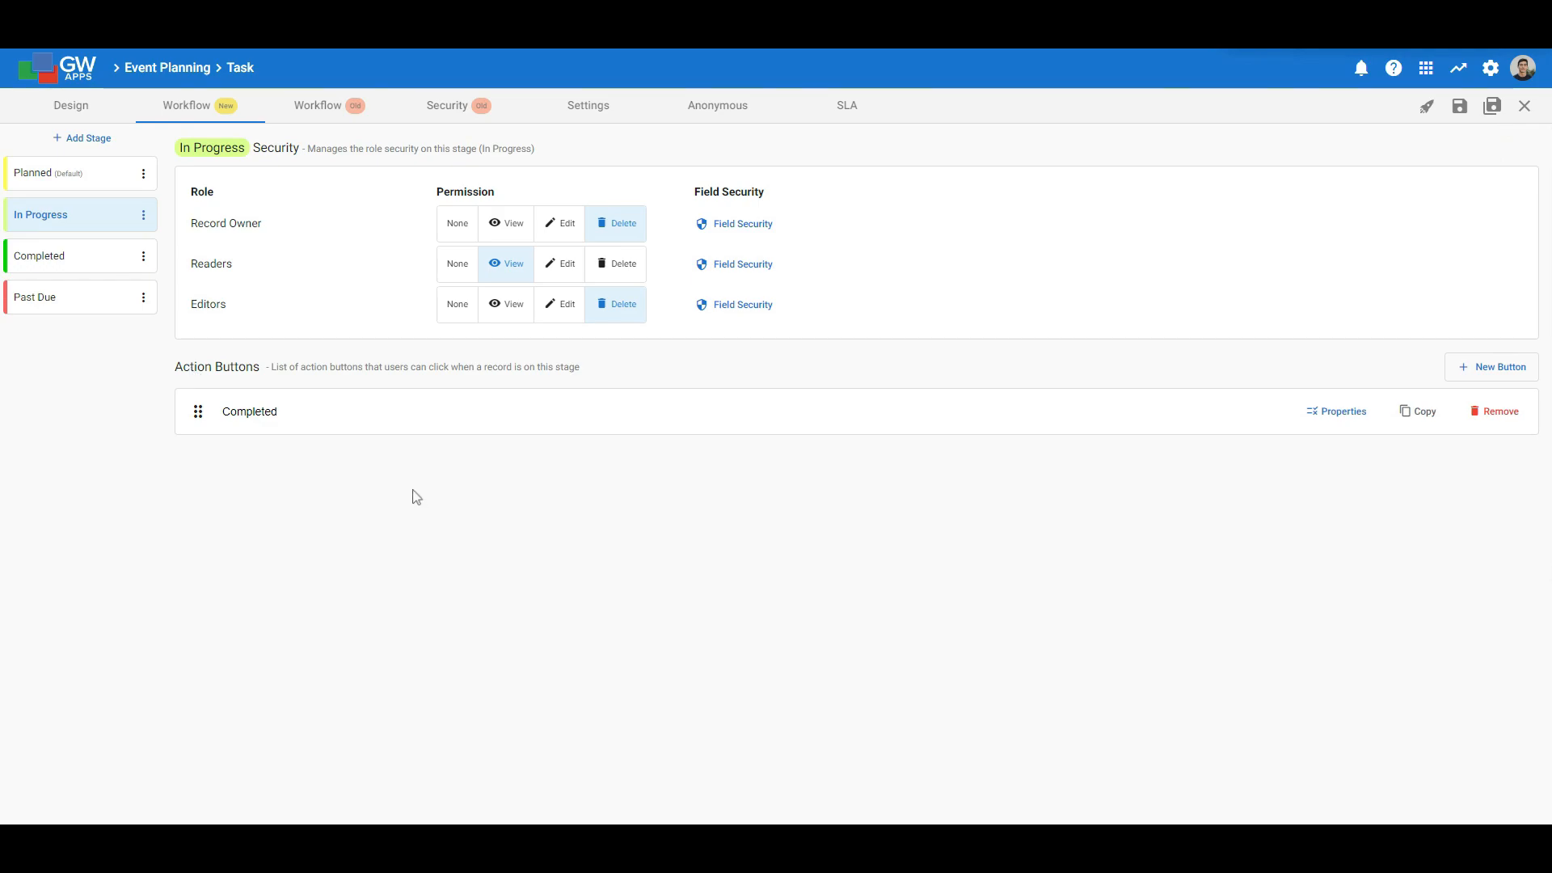
click(1314, 413)
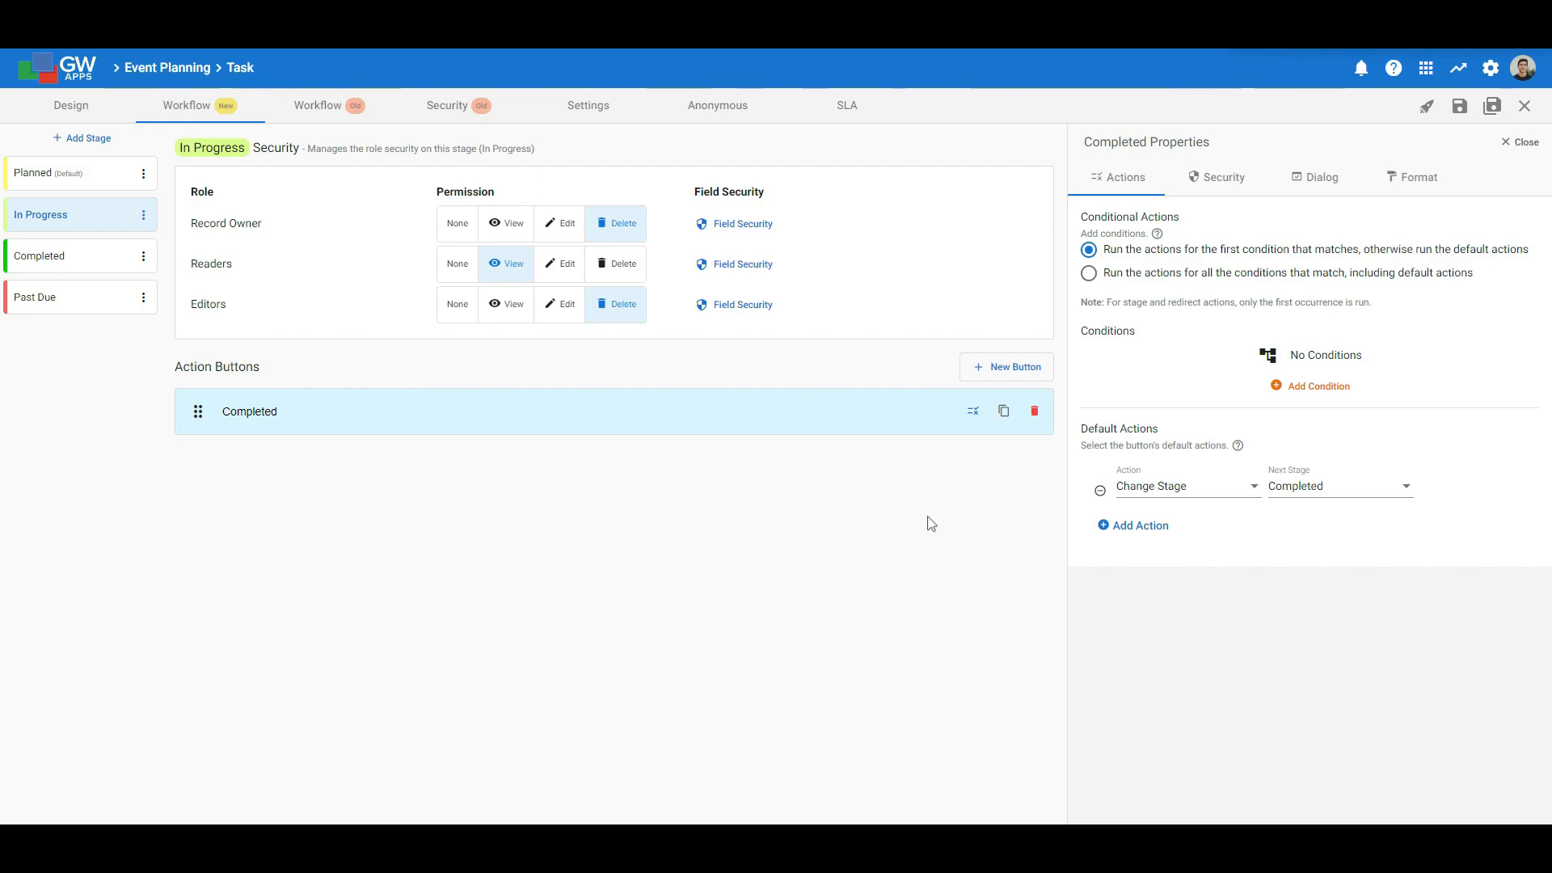
click(1521, 142)
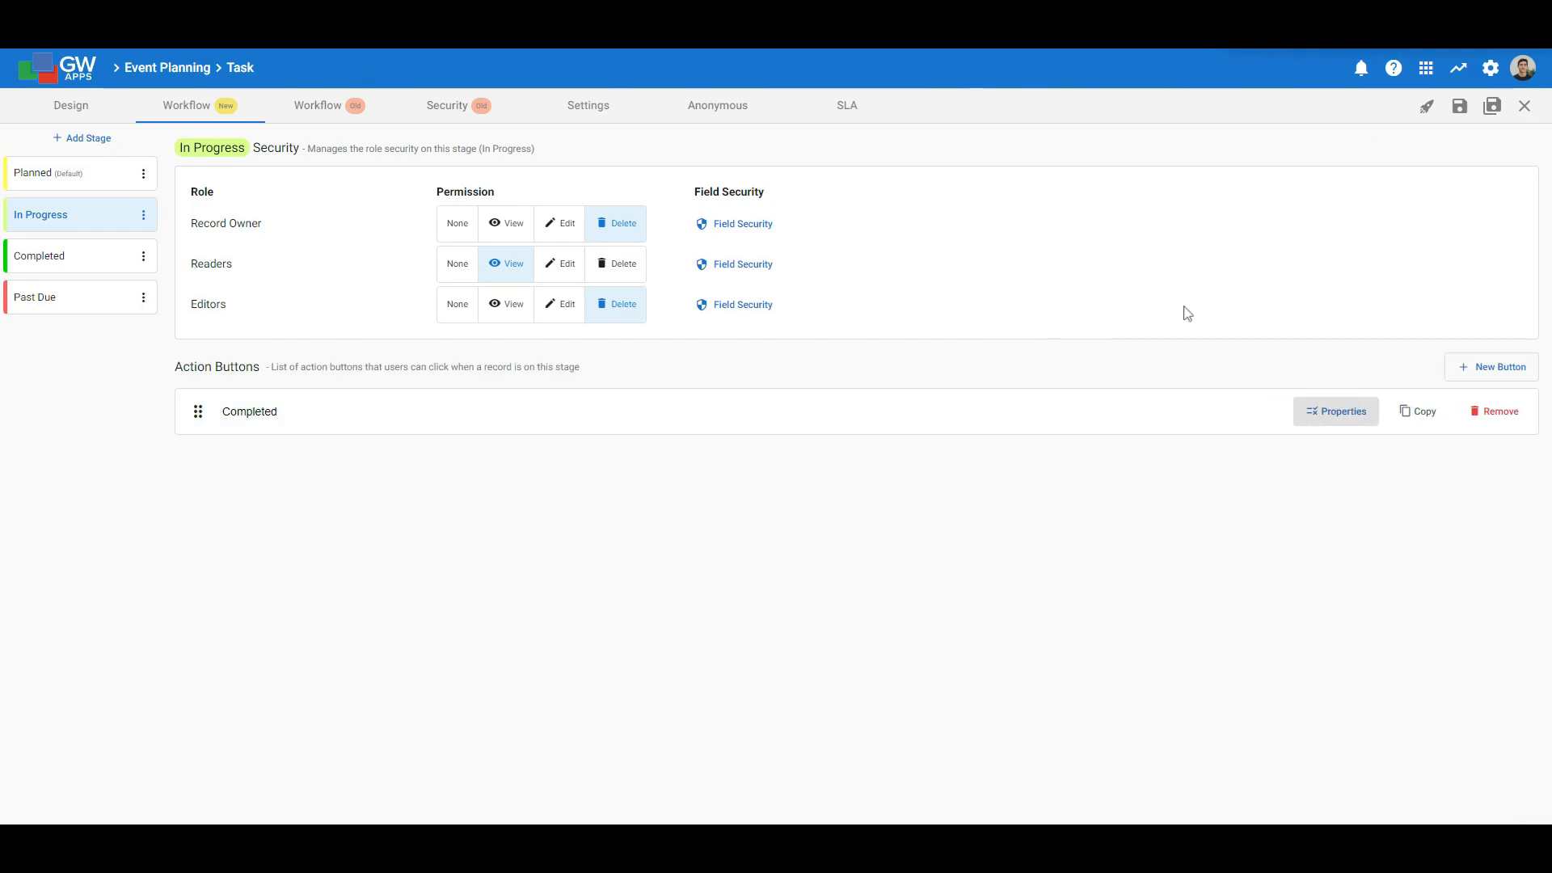
- Copy the In Progress stage's Completed button to the Past Due stage under the name Completed and check the copy's actions
click(1419, 413)
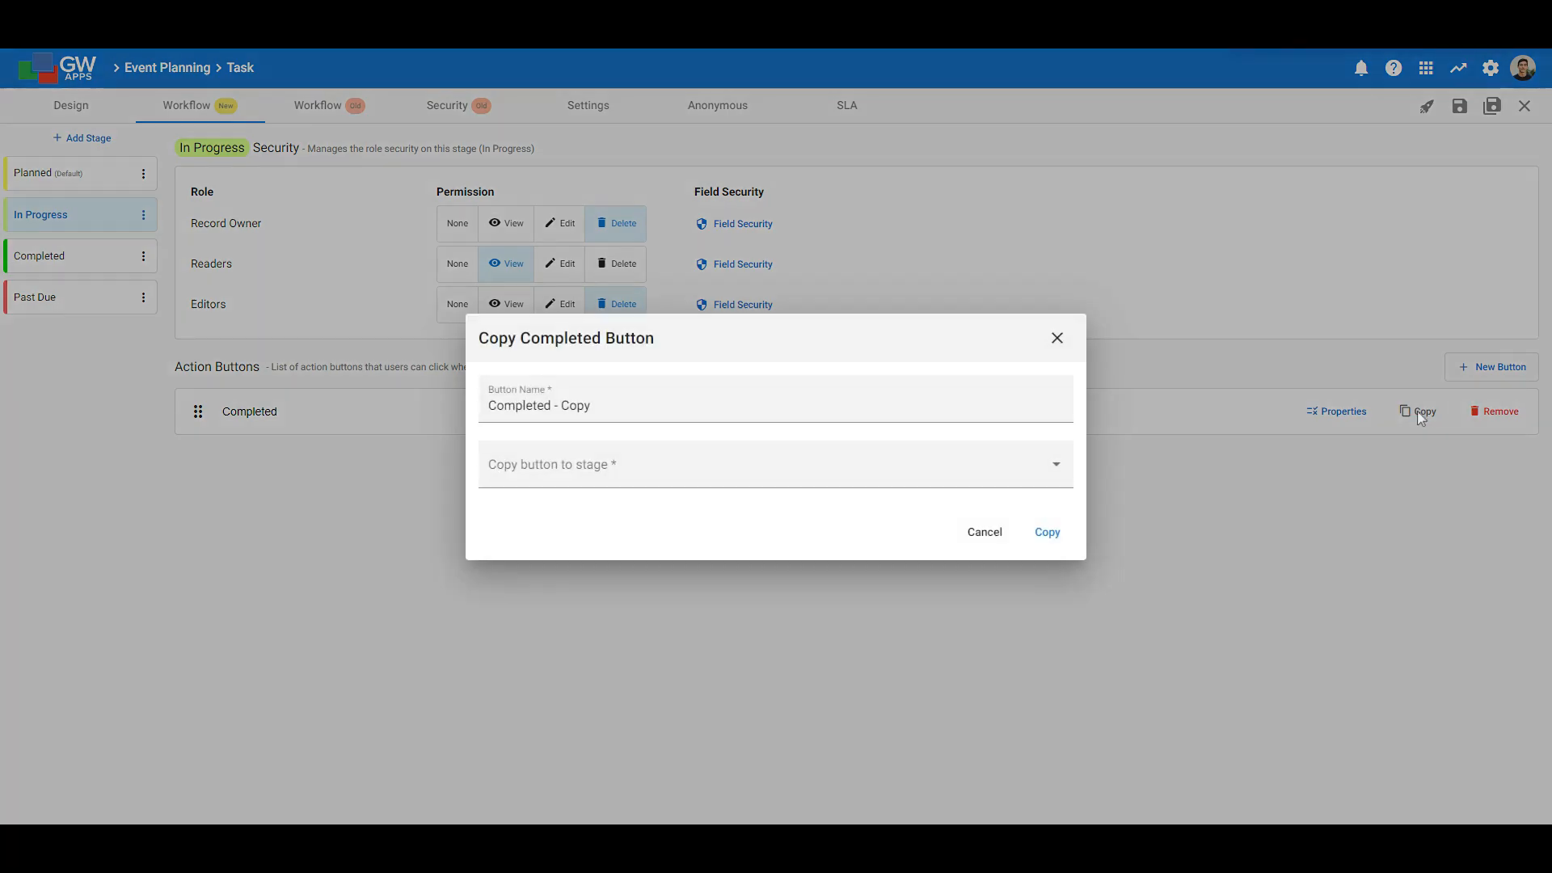
drag(552, 406, 608, 405)
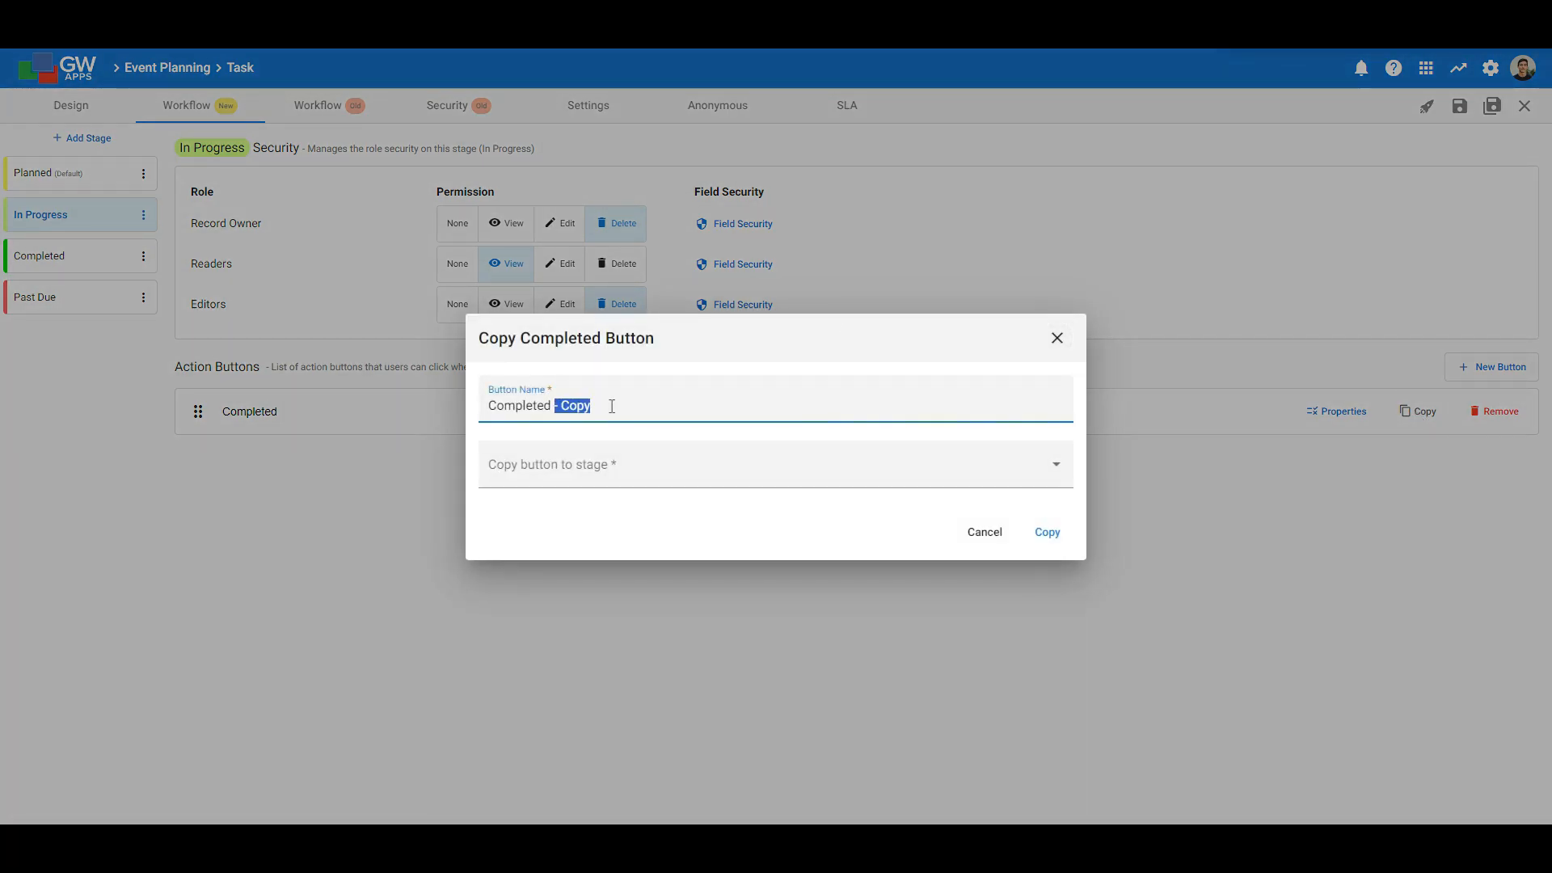
key(BackSpace)
click(613, 463)
click(514, 588)
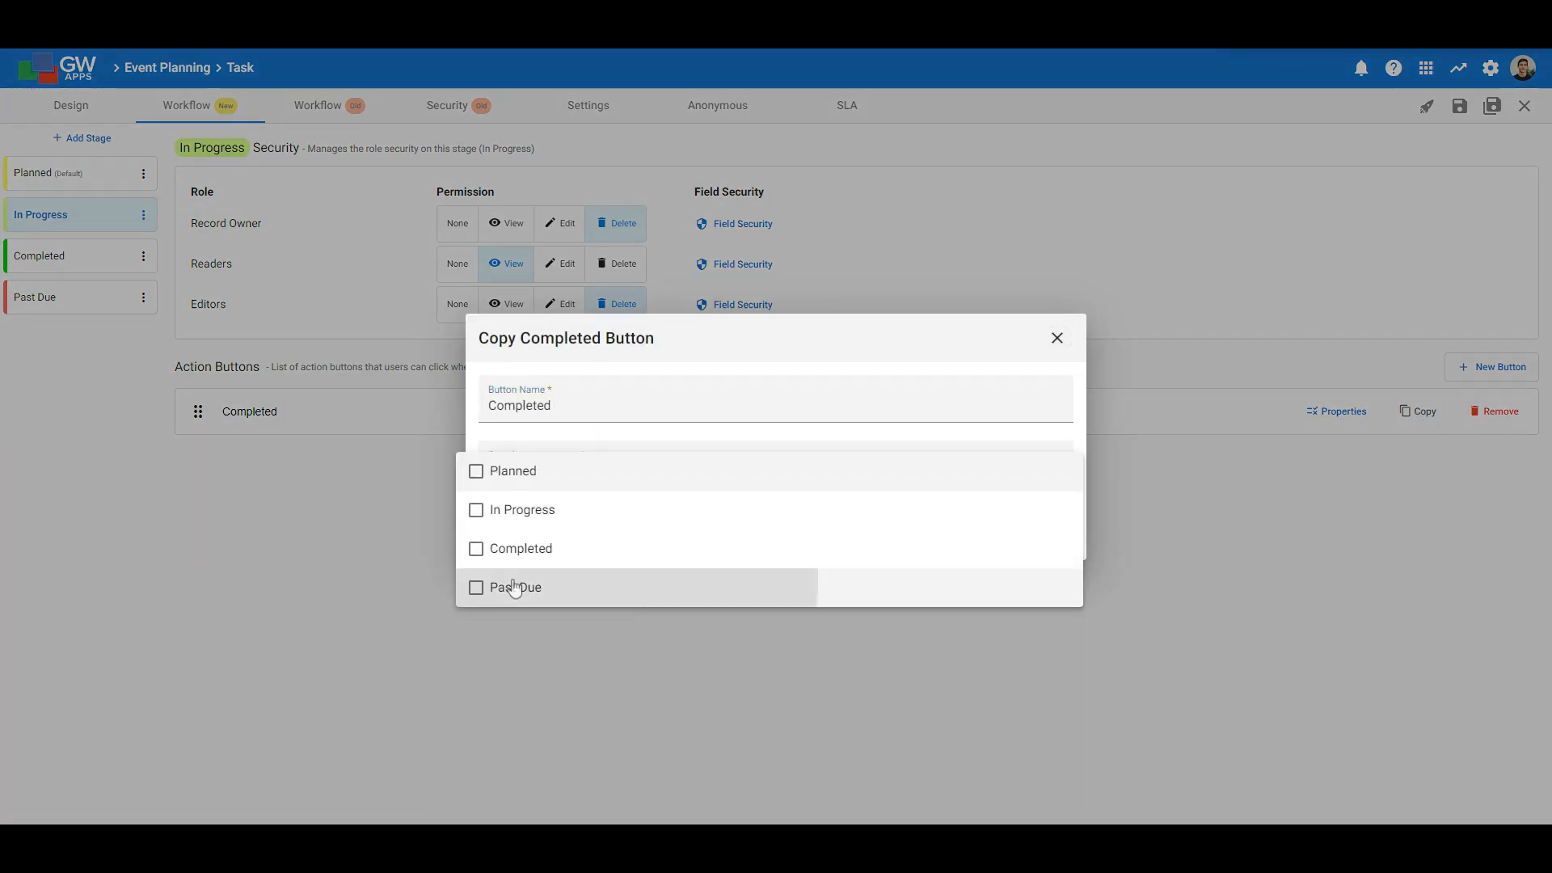
click(781, 339)
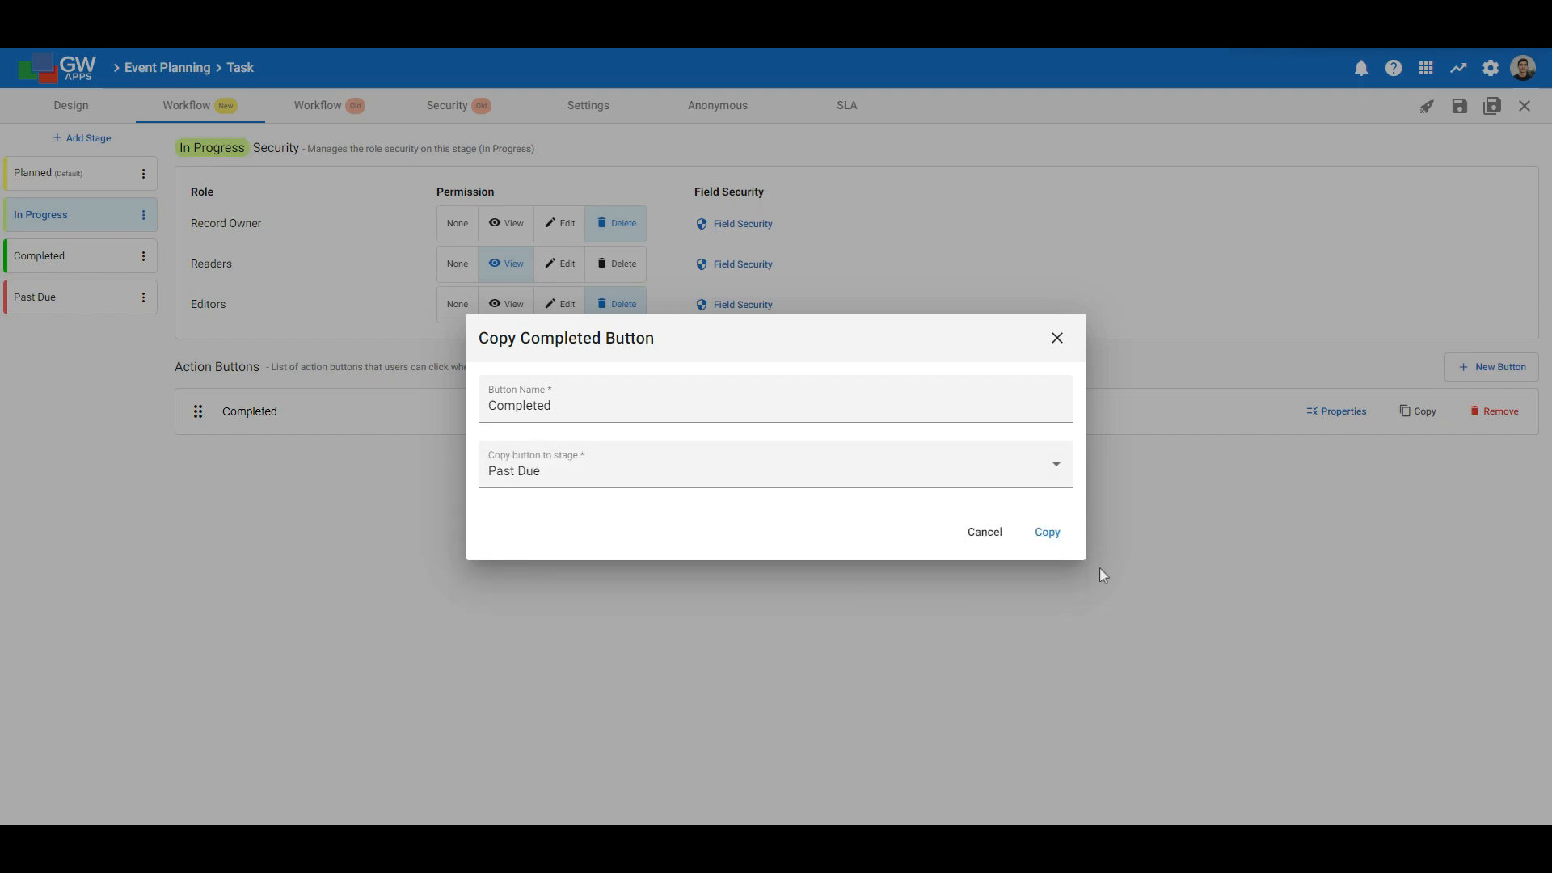
click(1049, 533)
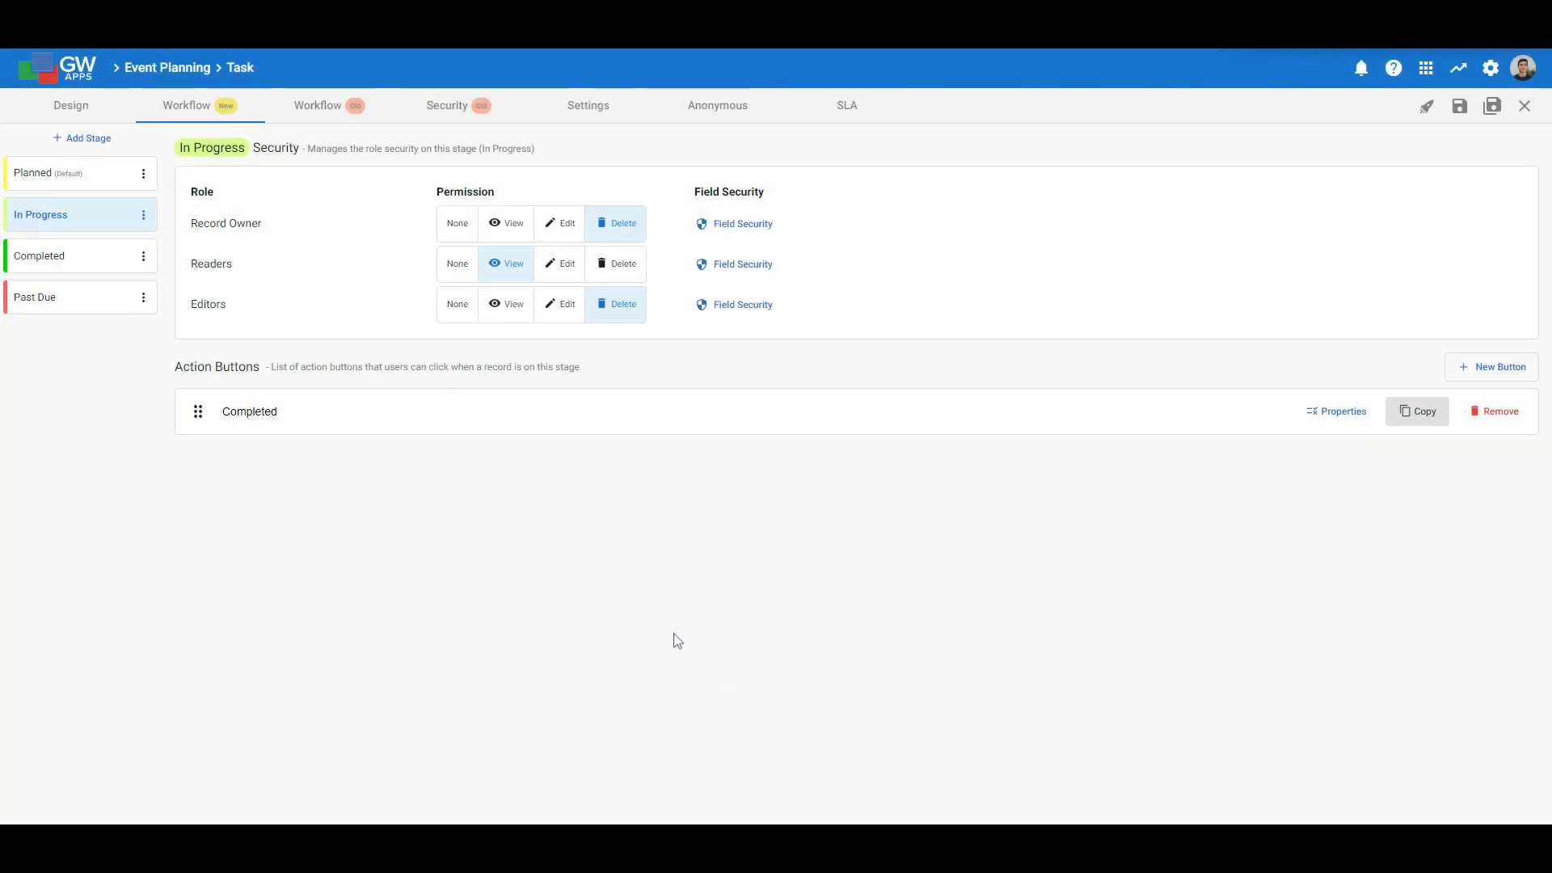
click(60, 301)
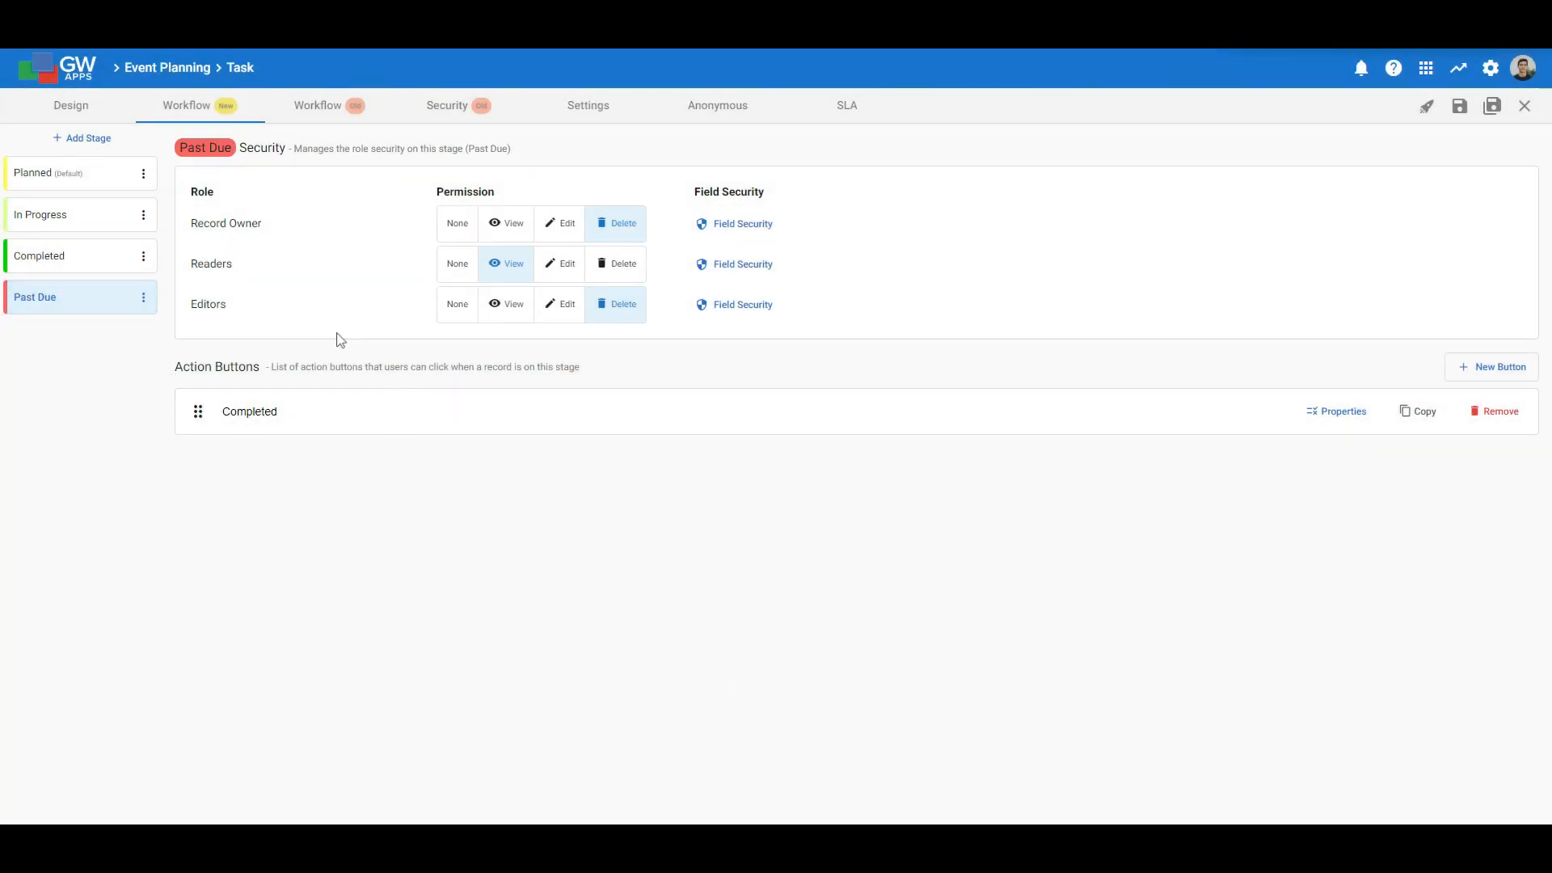
click(1310, 412)
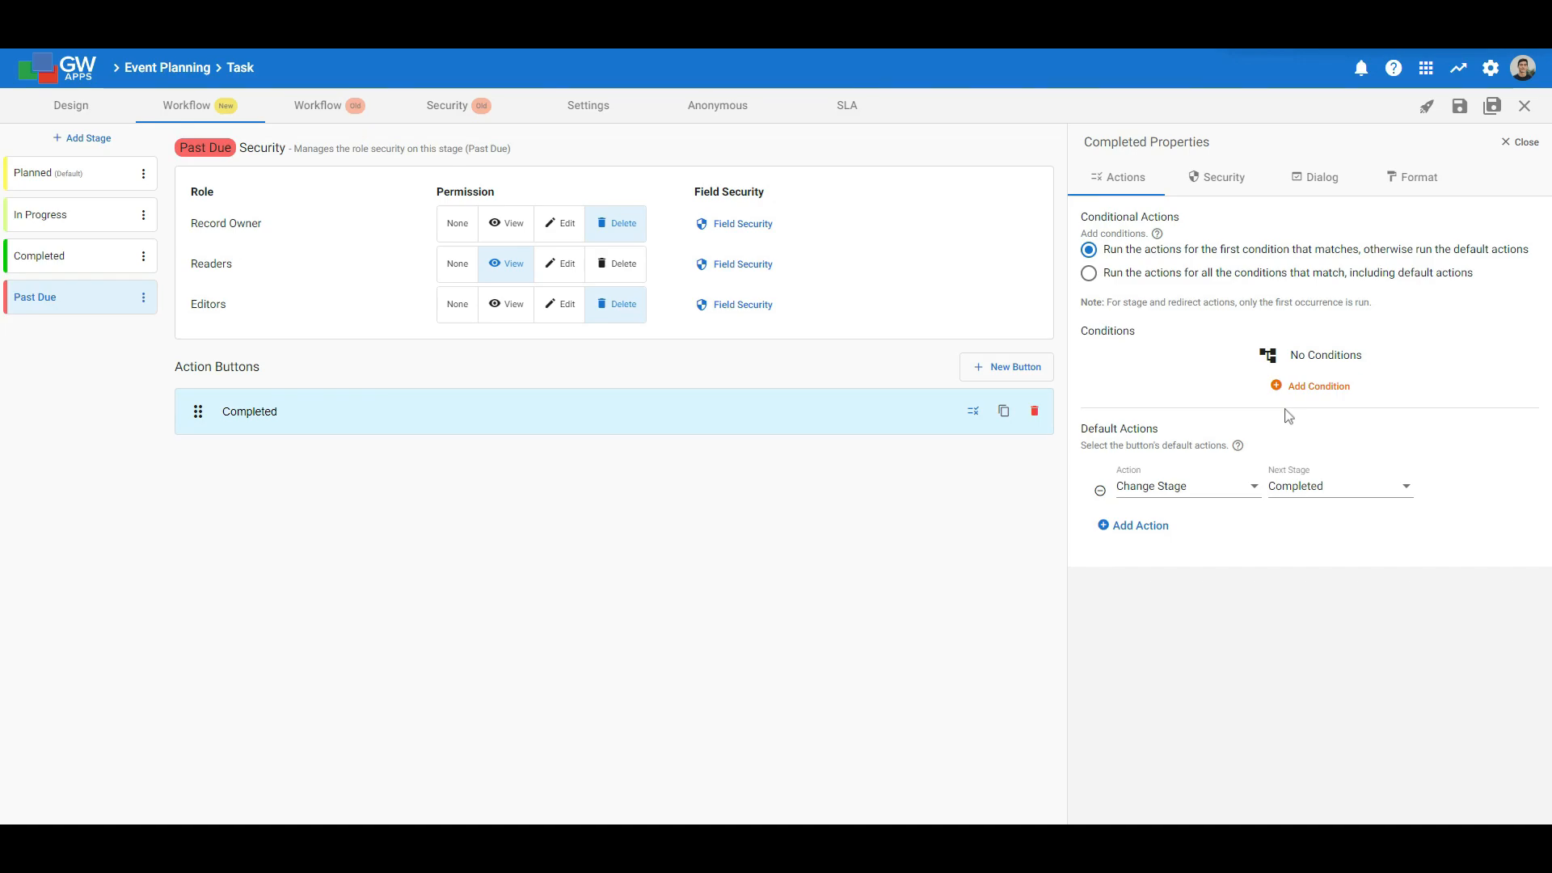
- Add a Send Email default action to the Planned stage's In Progress button and start a new email template for it
click(86, 188)
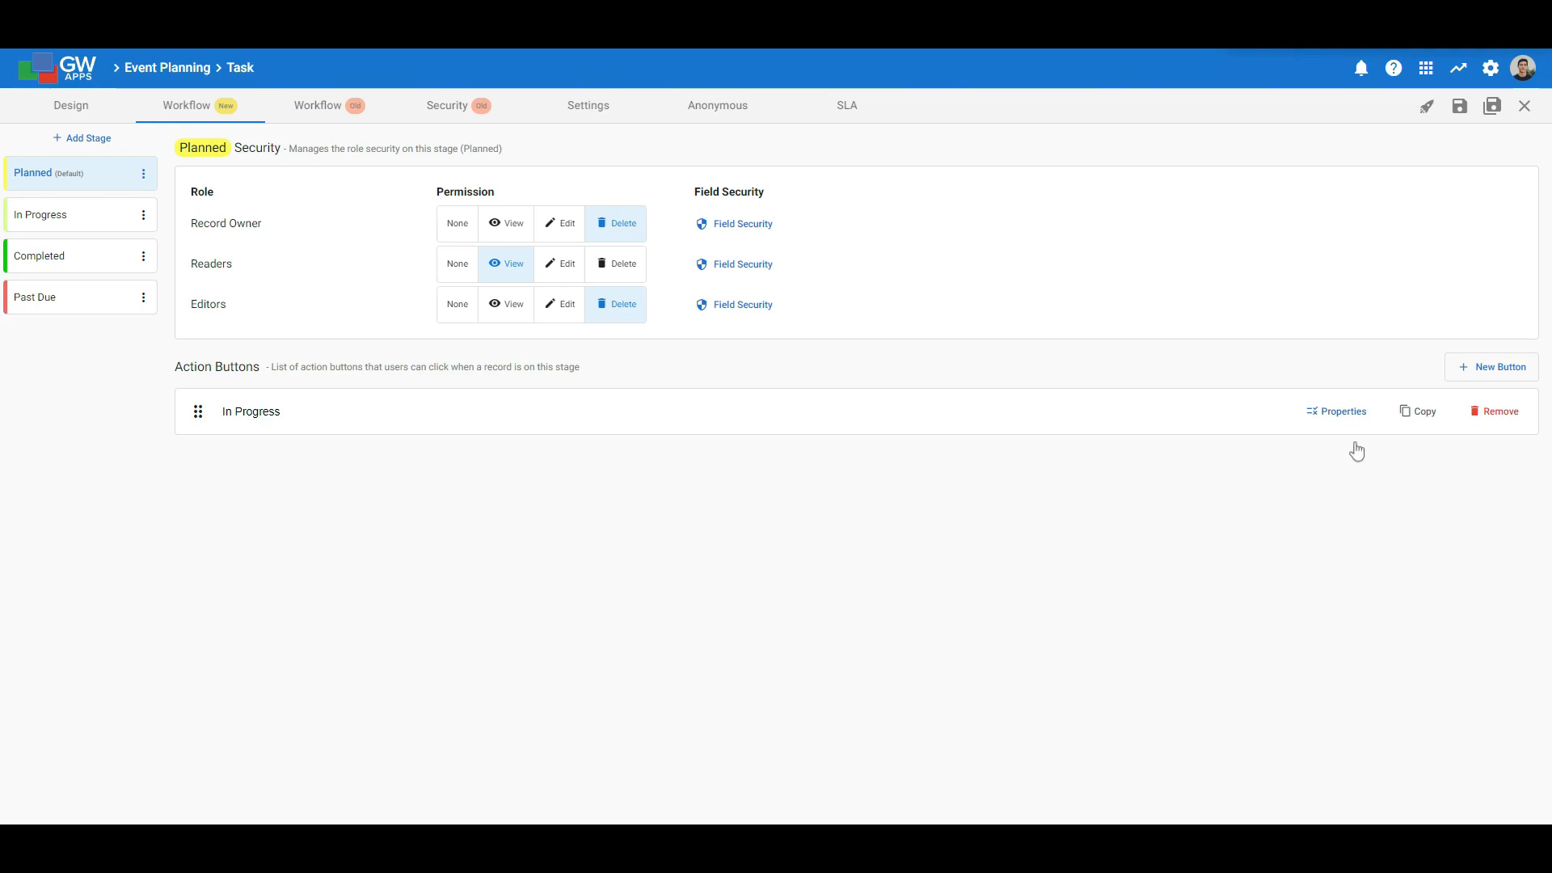
click(1340, 413)
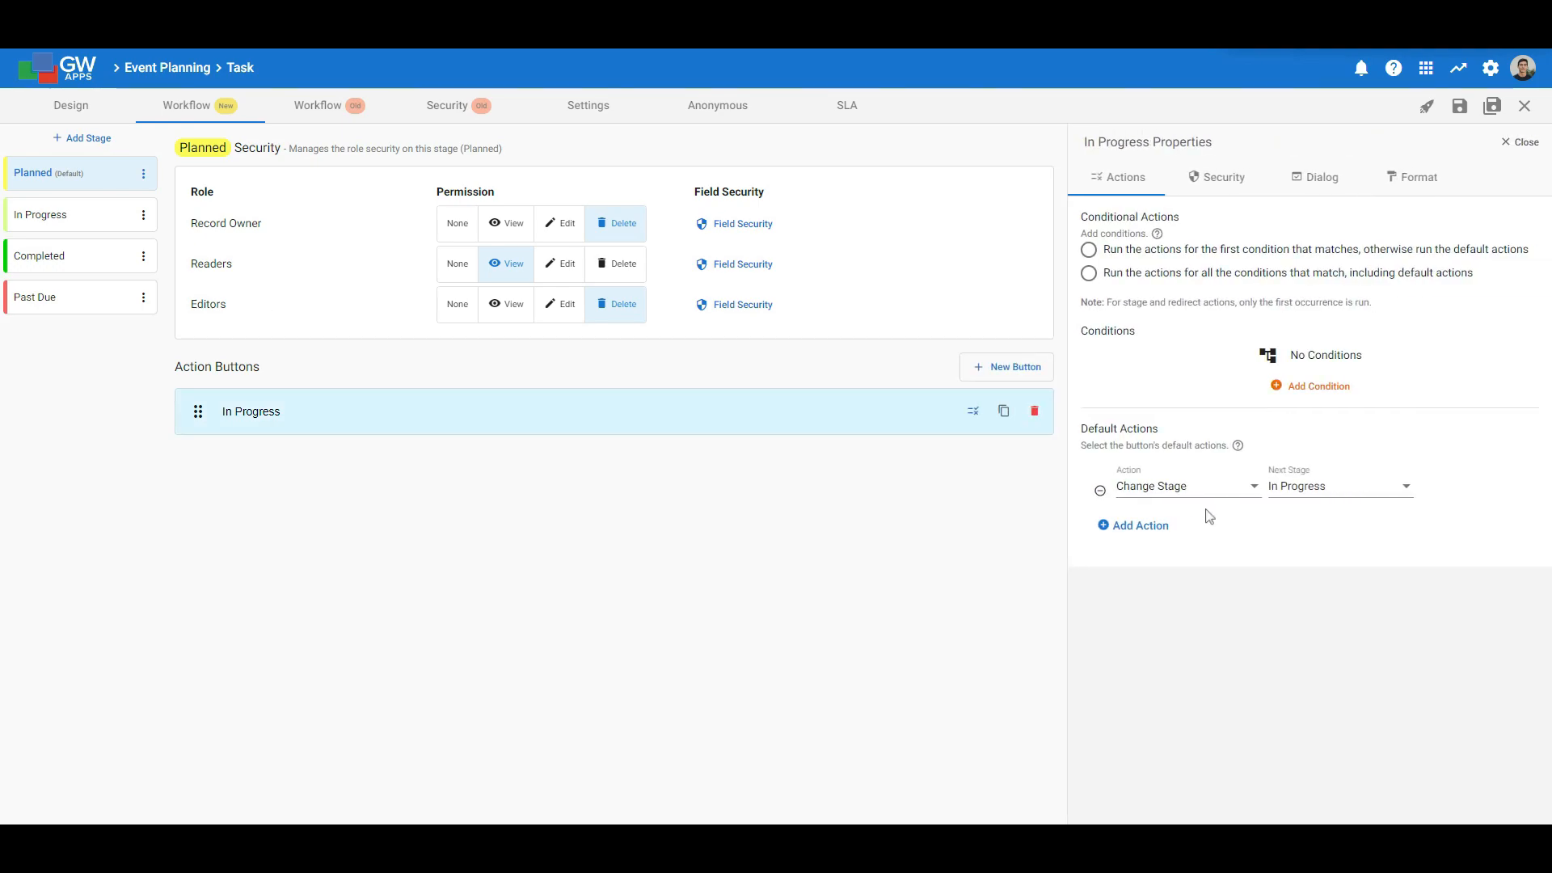
click(1138, 526)
click(1140, 533)
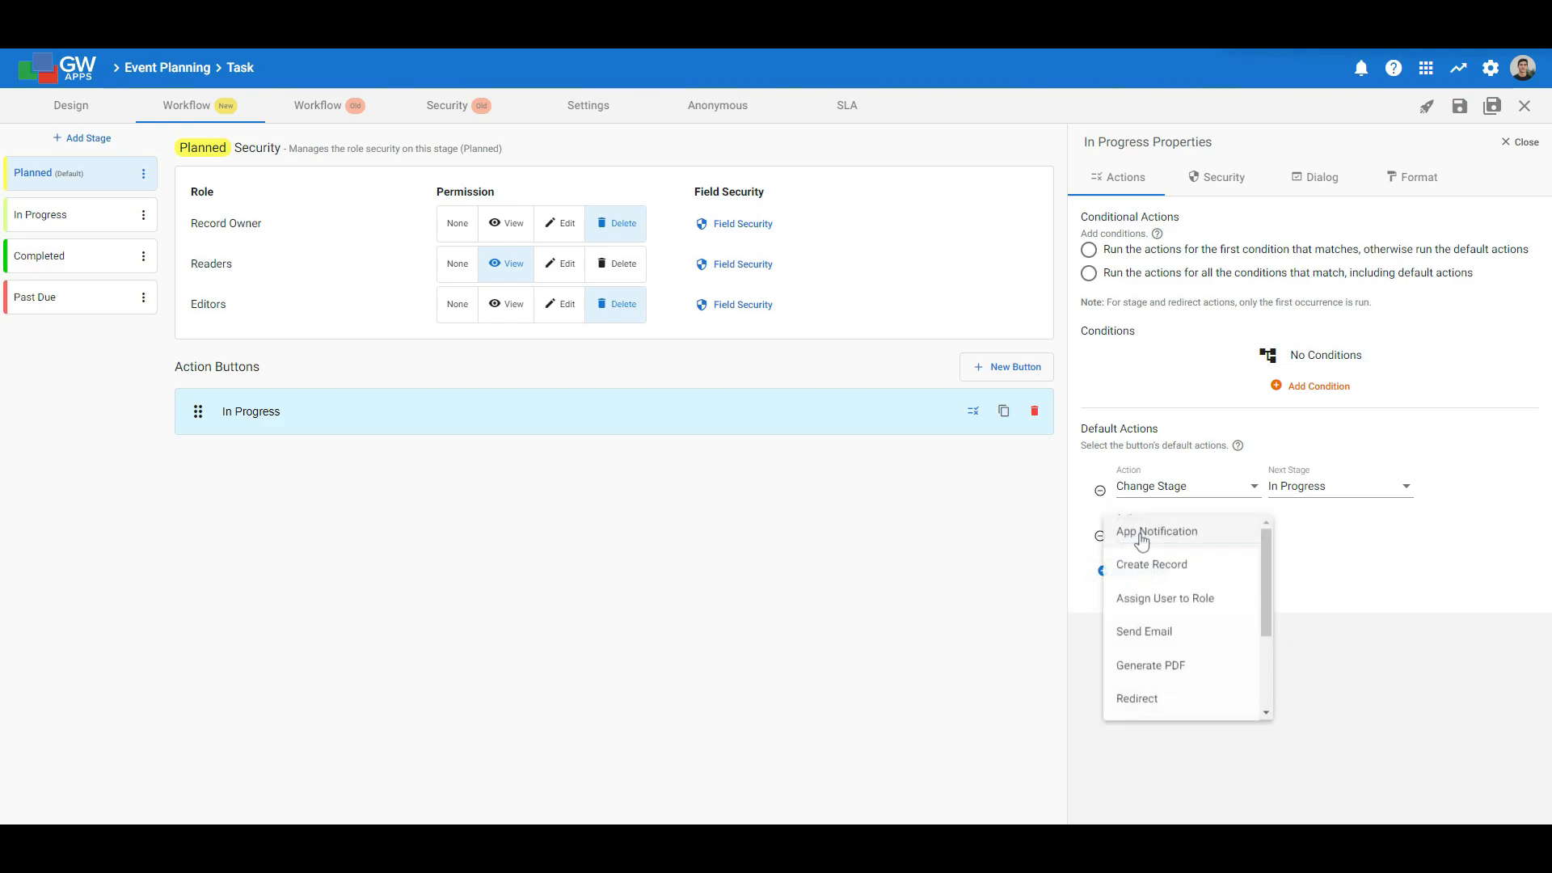
click(1164, 634)
click(1374, 534)
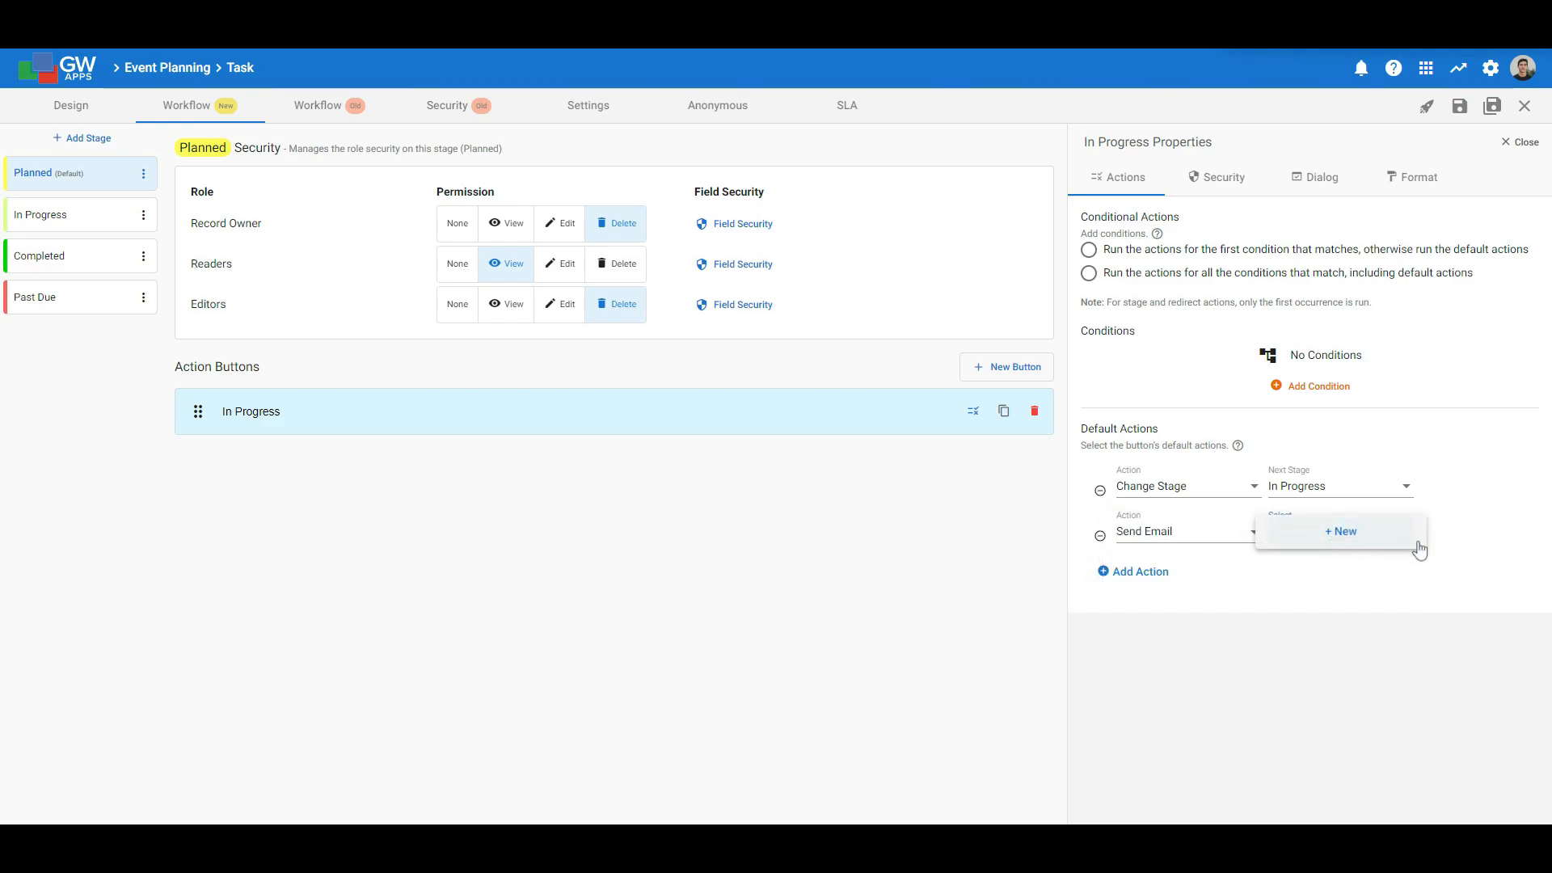
click(1342, 547)
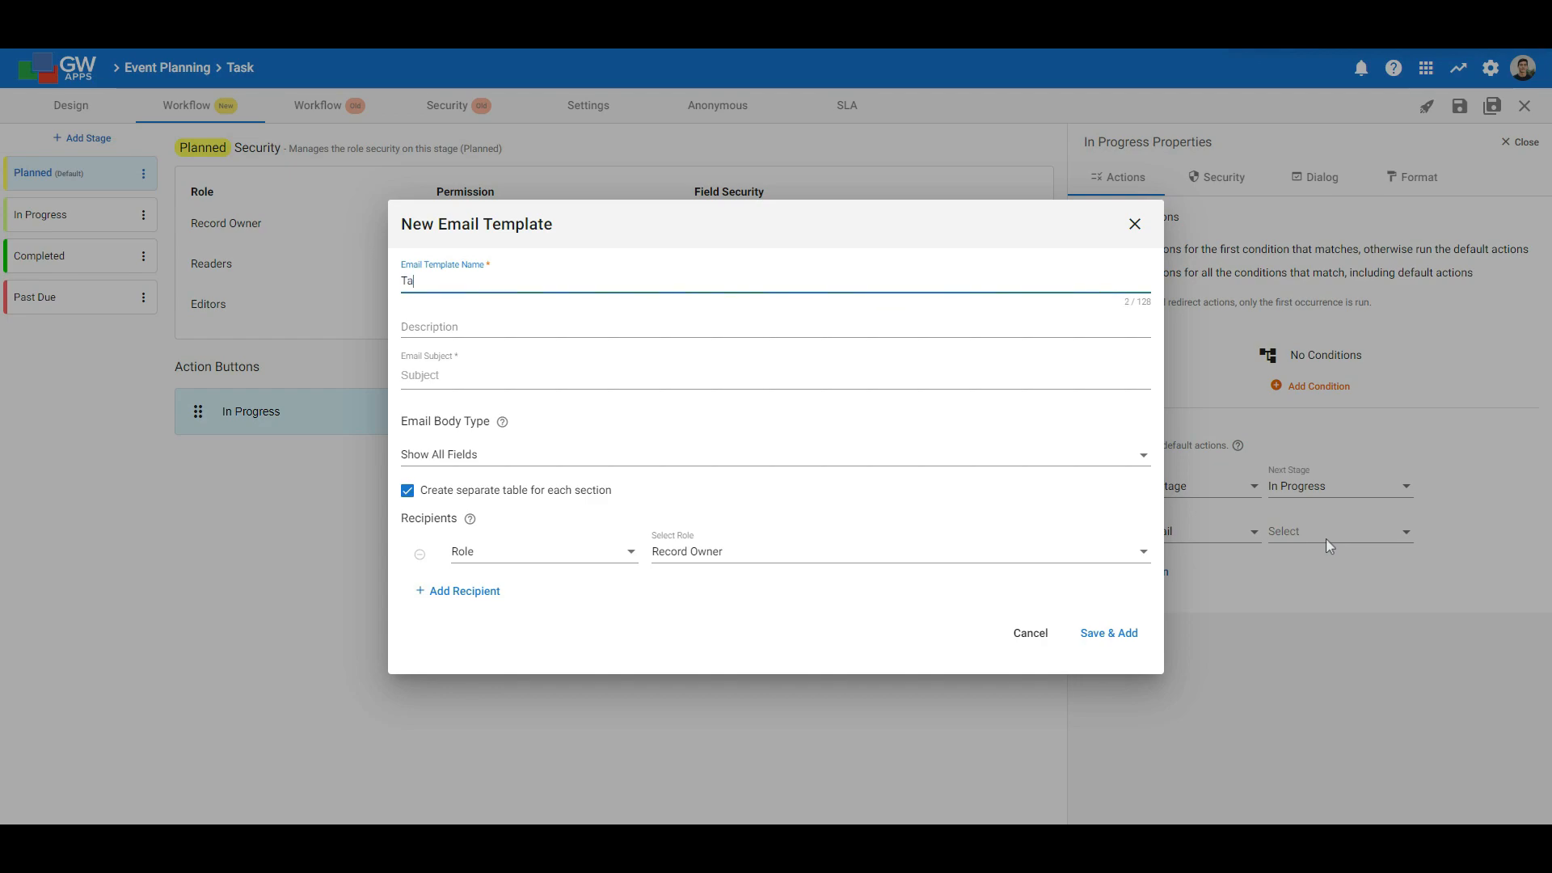
- Name the email template Task Assigned and set its subject to "You've been assigned a new task for the following event:" followed by the Event field
text(Task Assigned)
click(728, 380)
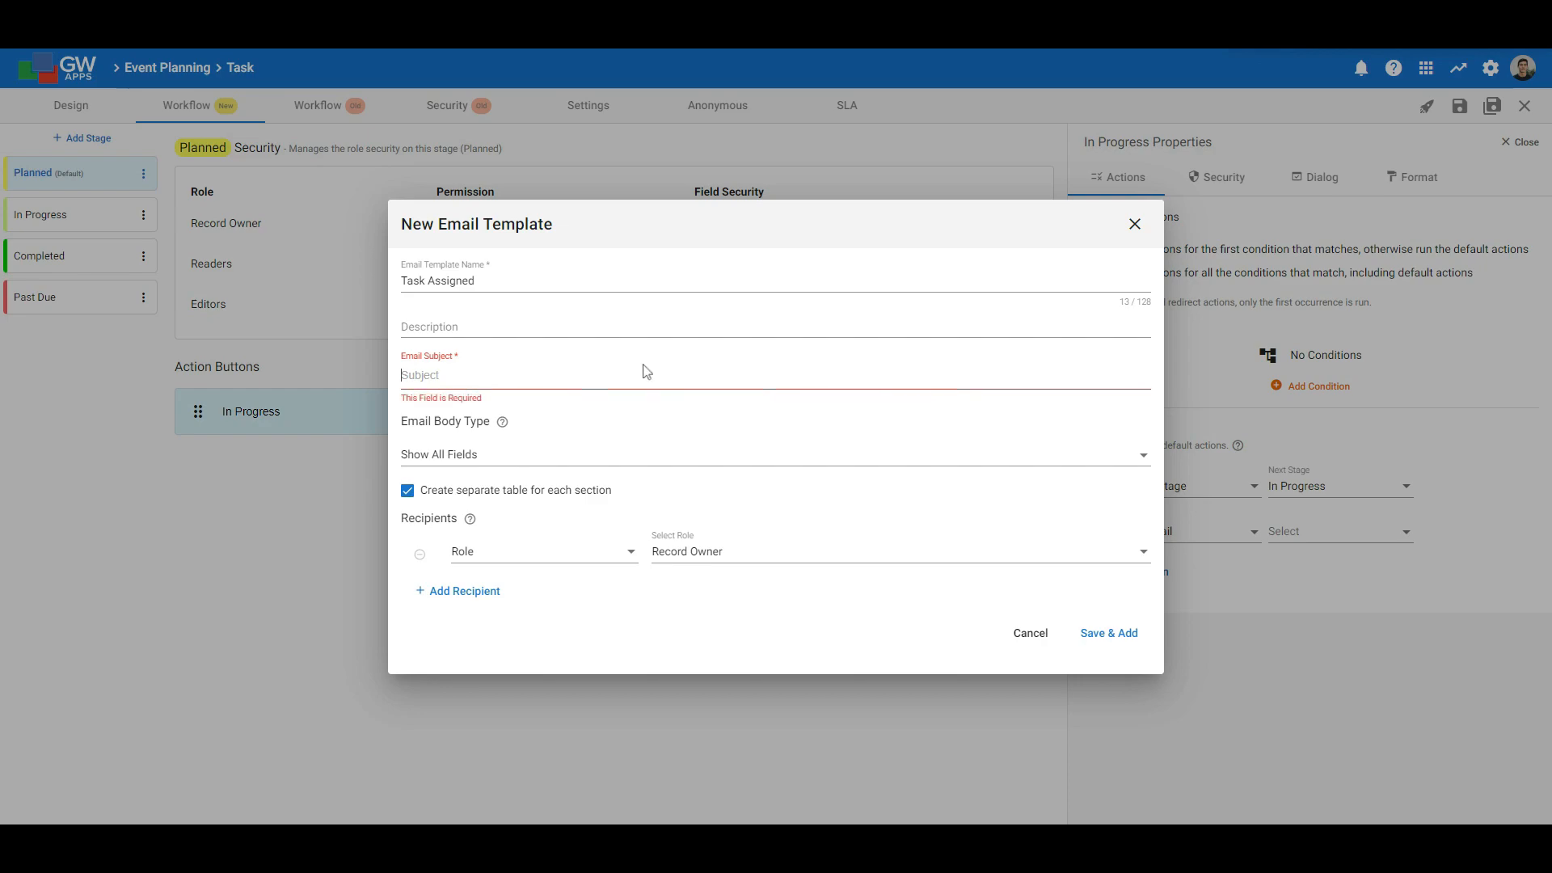
text(You've been assigned a new task for the foll)
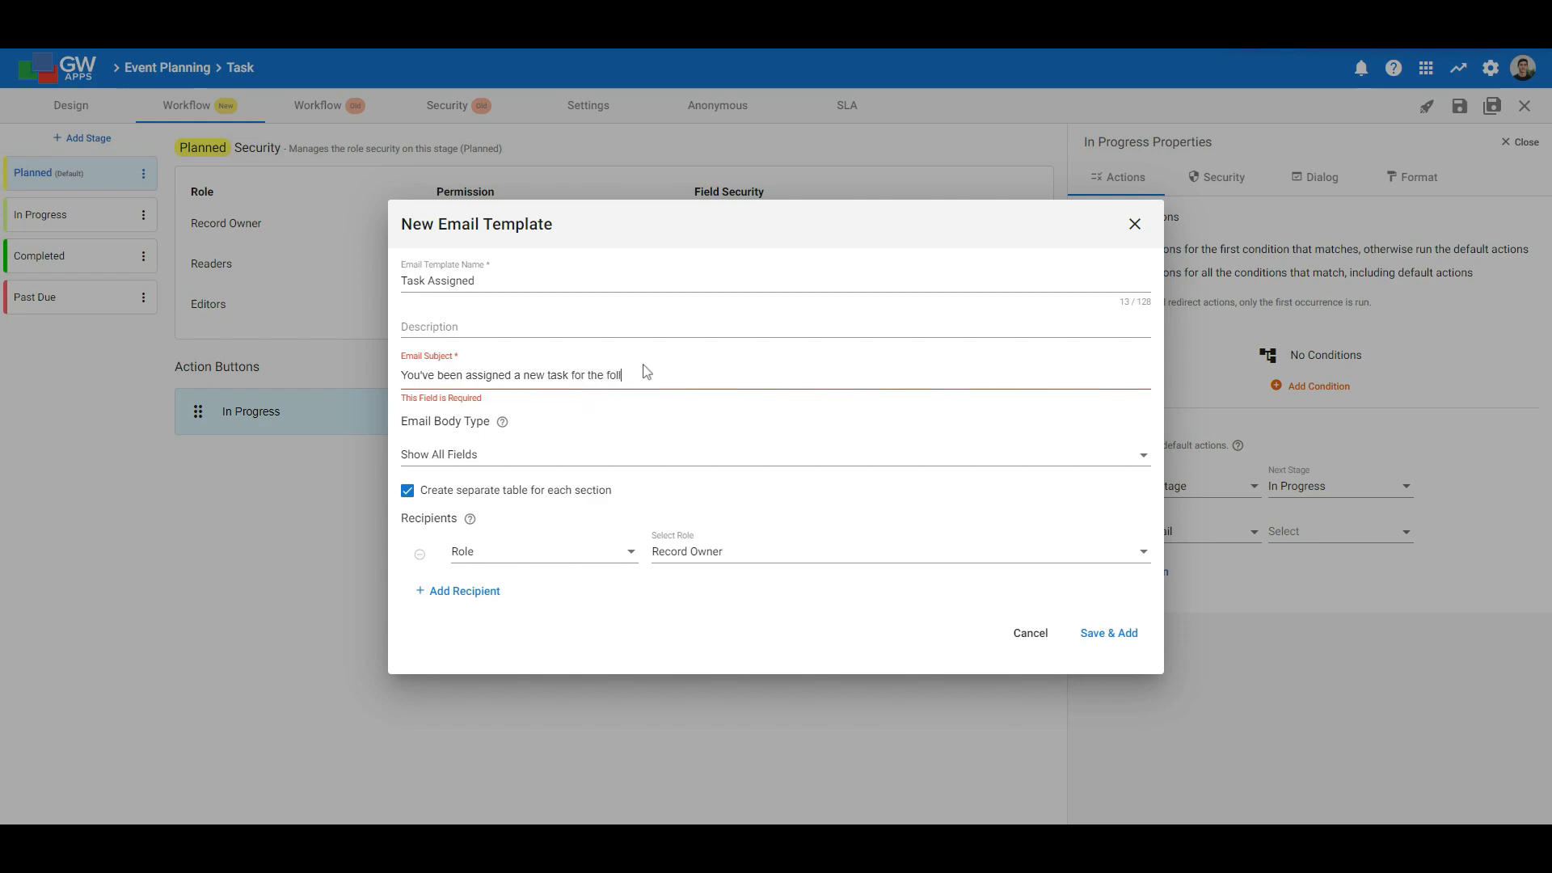
text(owing event: )
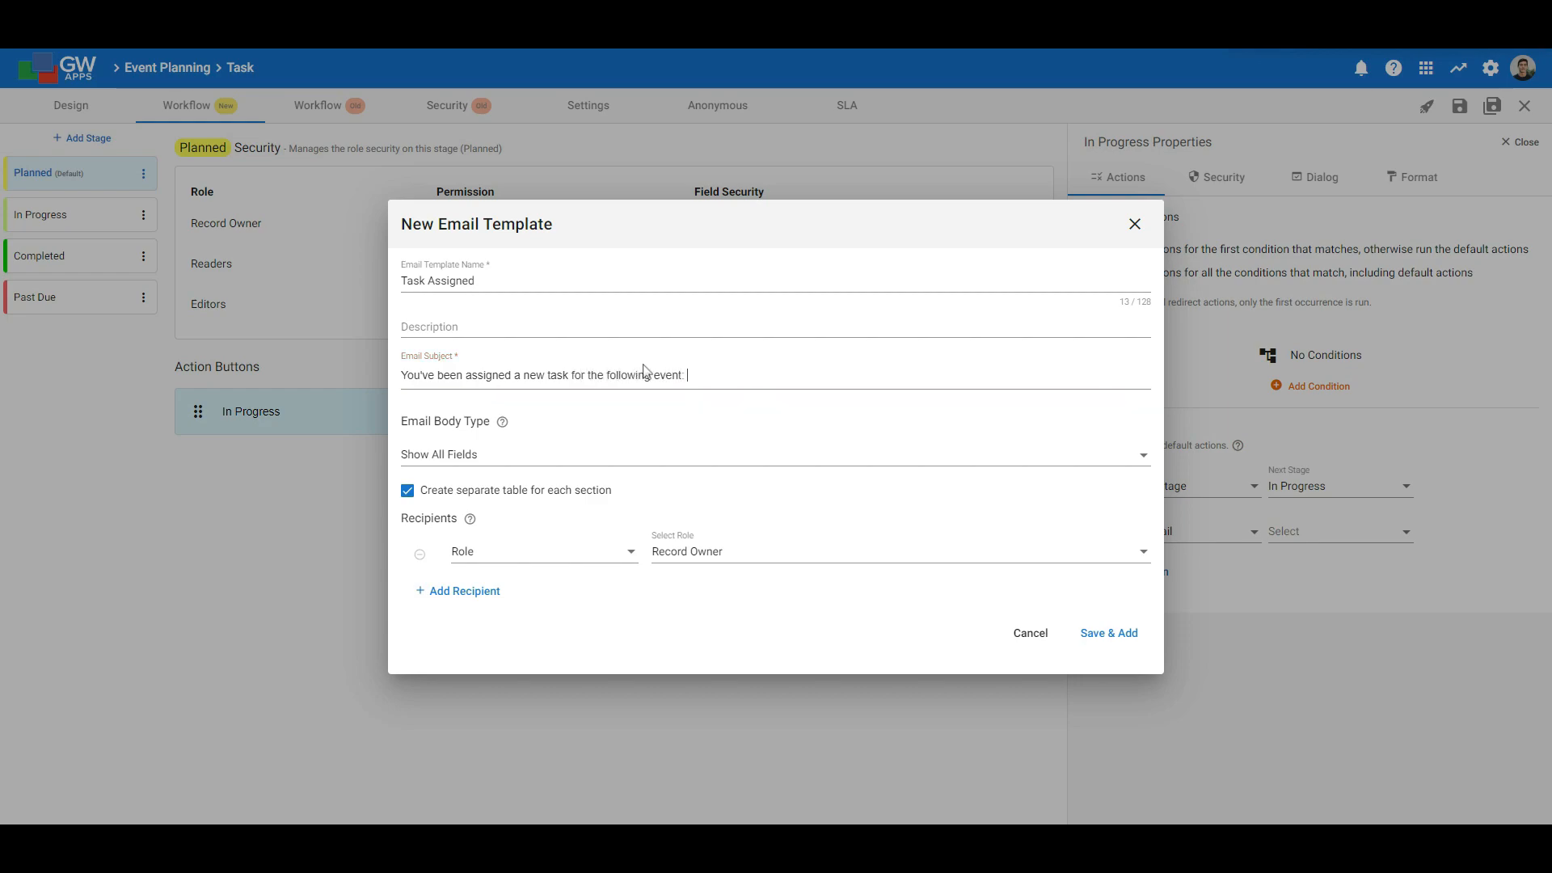
text(@)
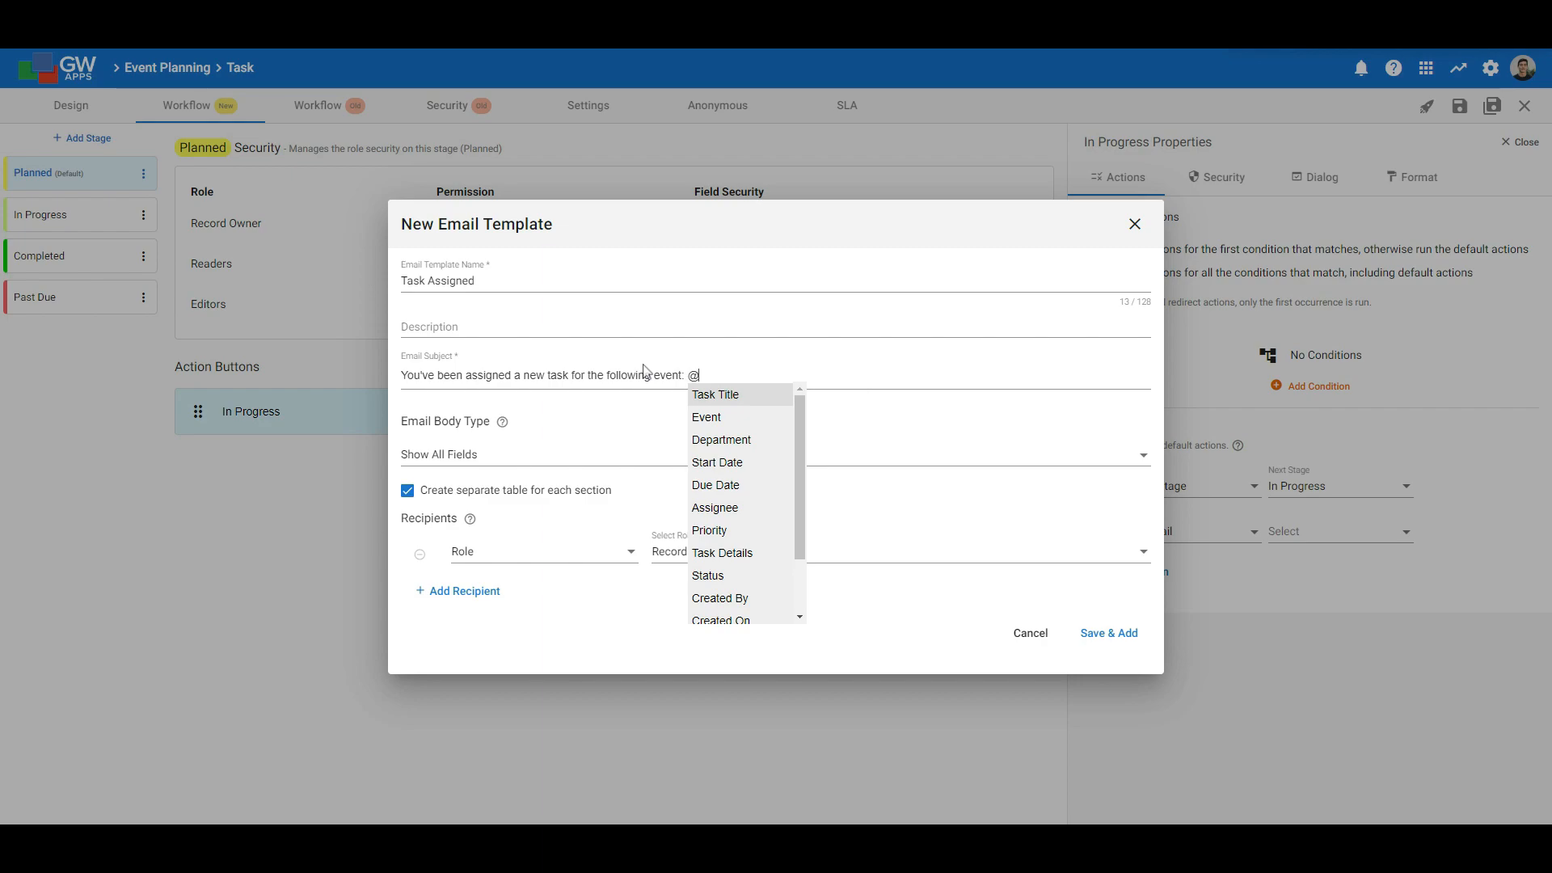
click(742, 426)
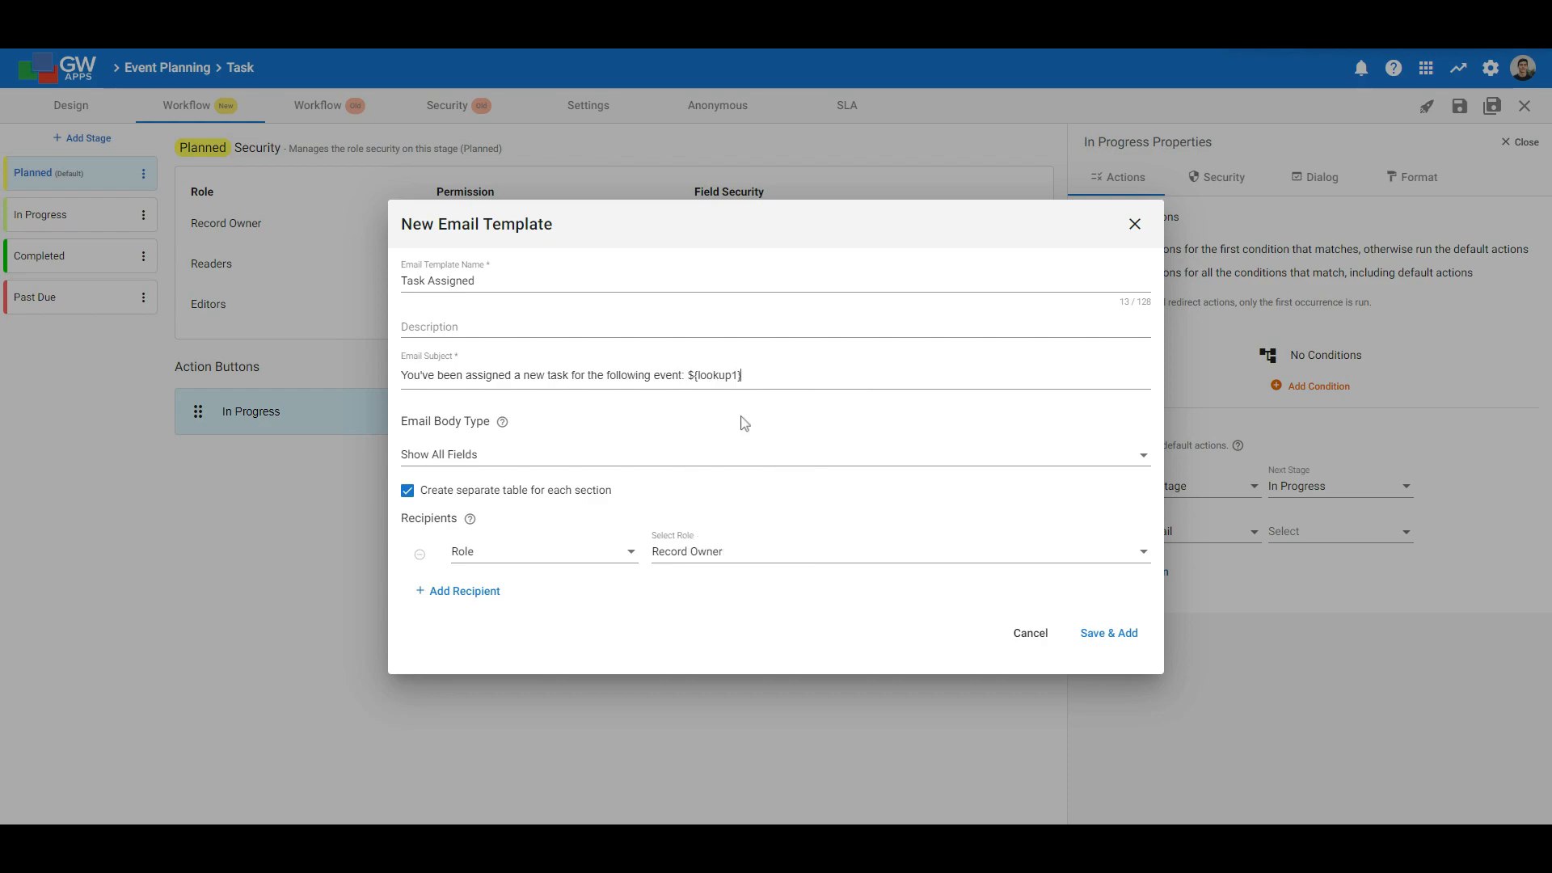
- Set the email body type to Select Some Form Fields and include Task Title, Event, Start Date and Due Date
click(463, 461)
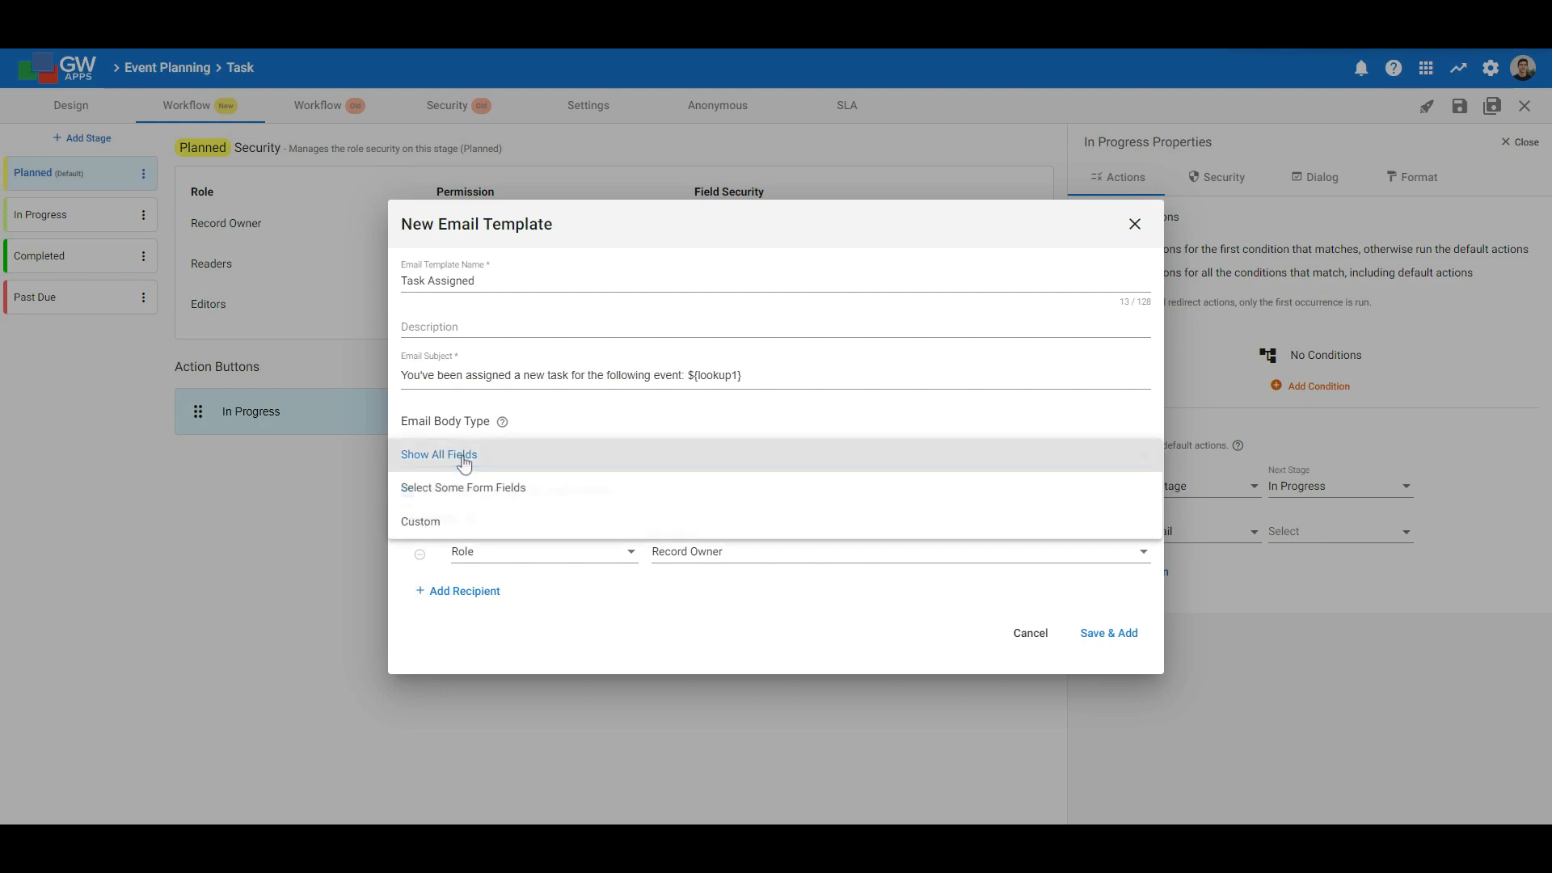
click(481, 497)
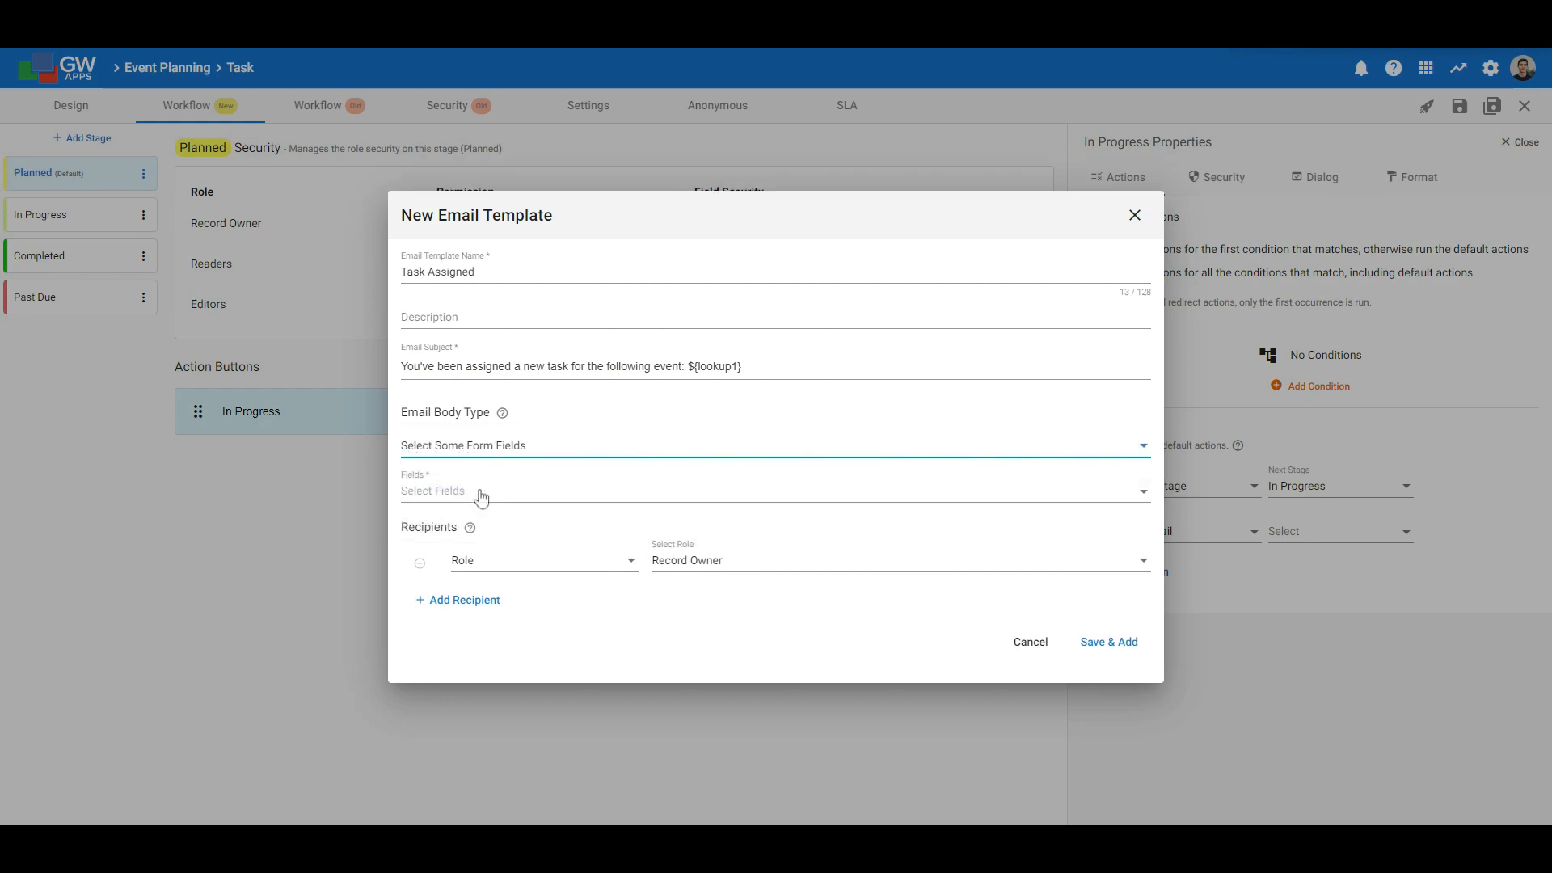
click(577, 500)
click(575, 501)
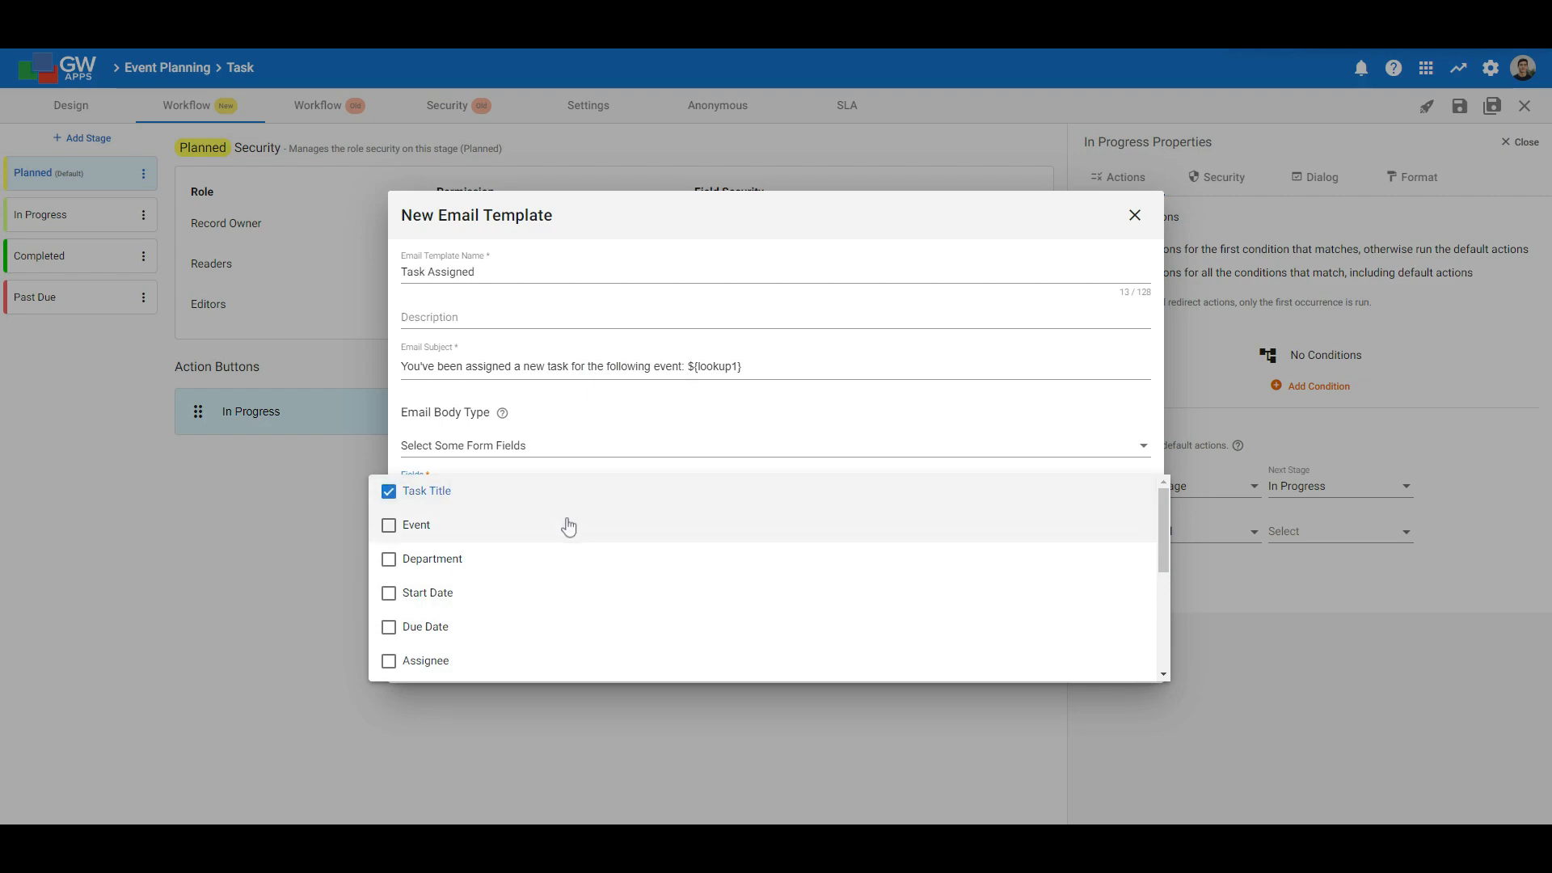
click(566, 528)
click(442, 599)
click(444, 630)
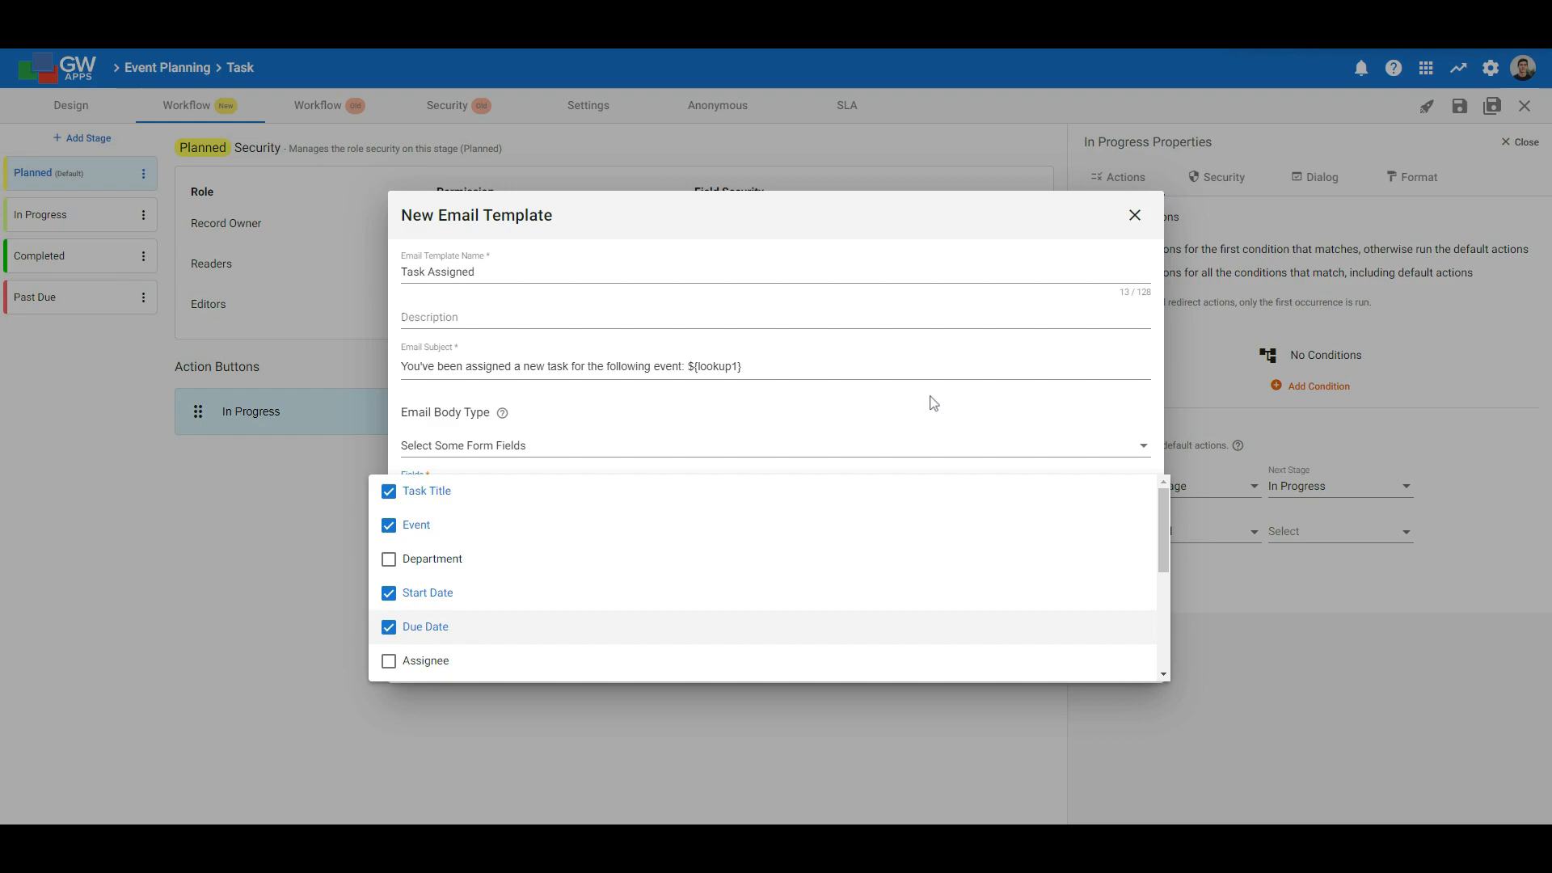
click(936, 404)
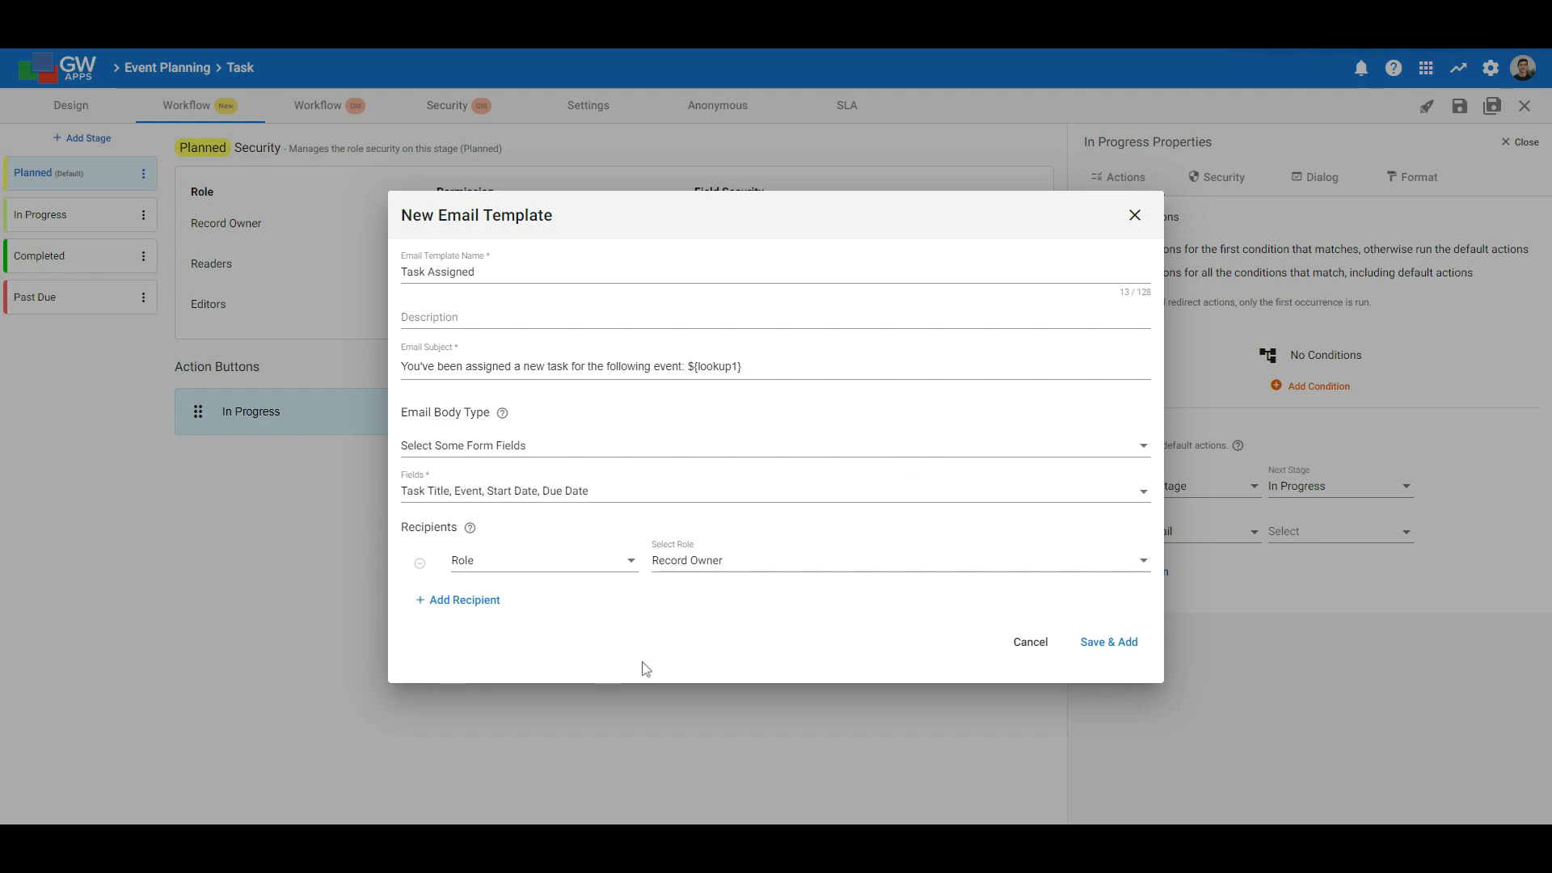
- Set the email recipient to the Assignee field, add the template to the action, and save and close the Task form
click(525, 561)
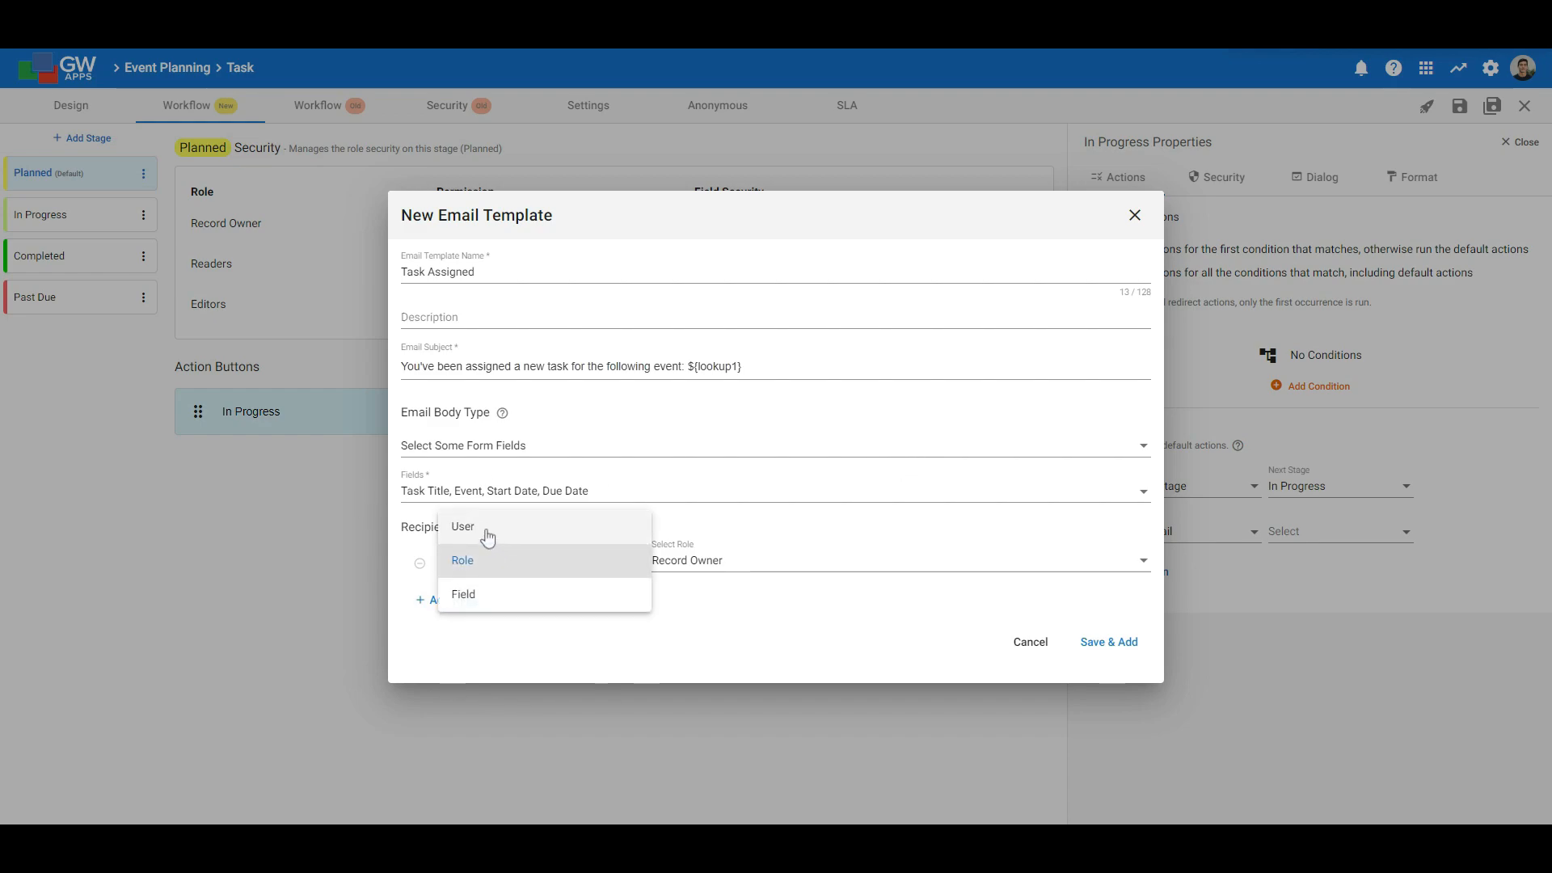
click(484, 594)
click(740, 565)
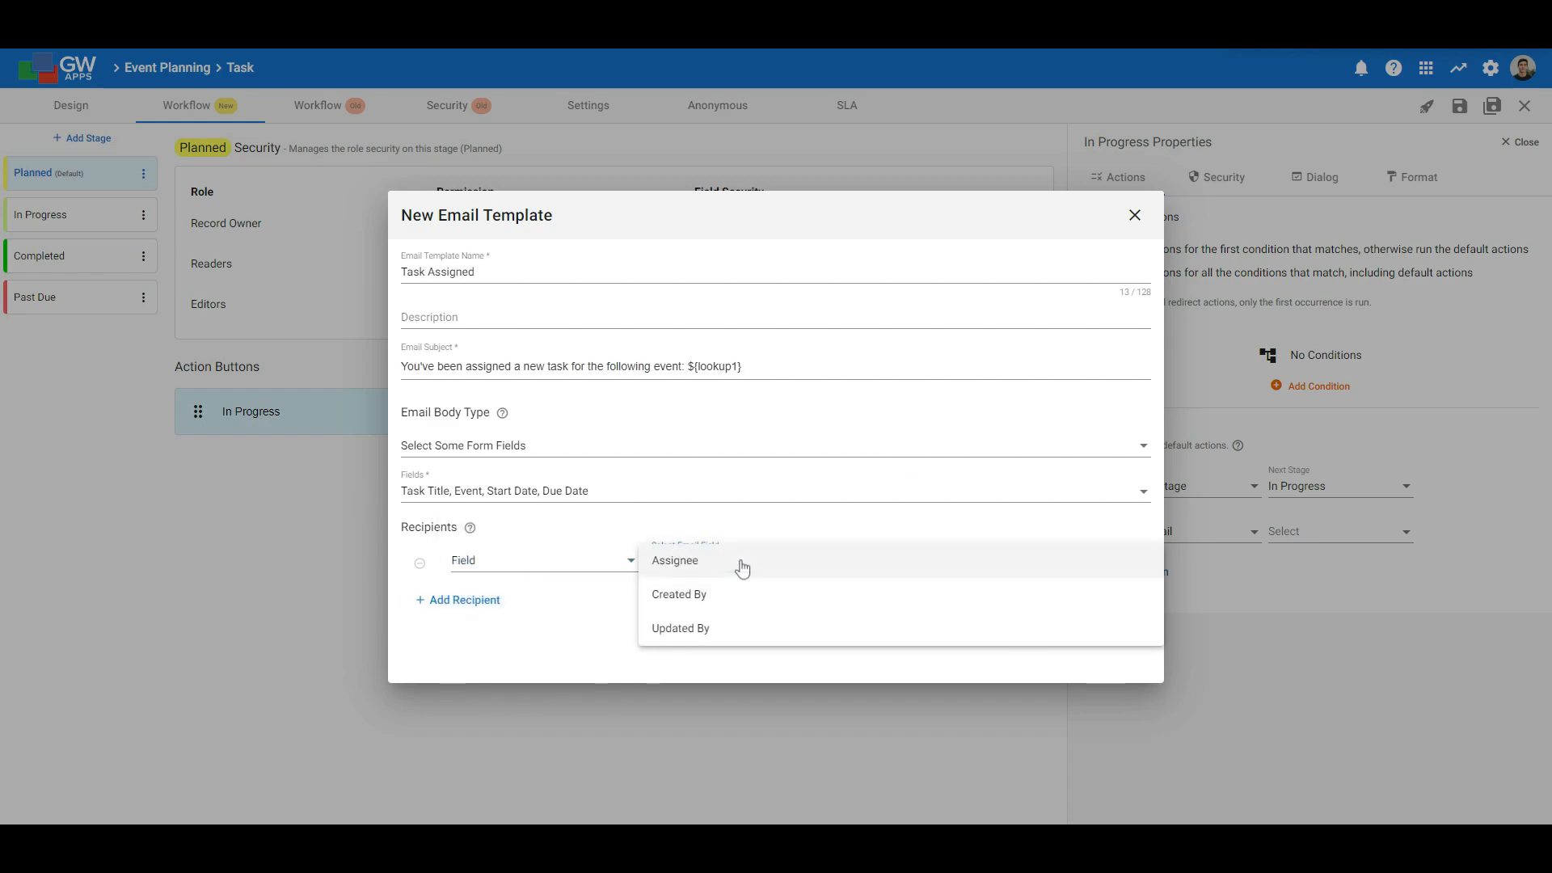
click(710, 566)
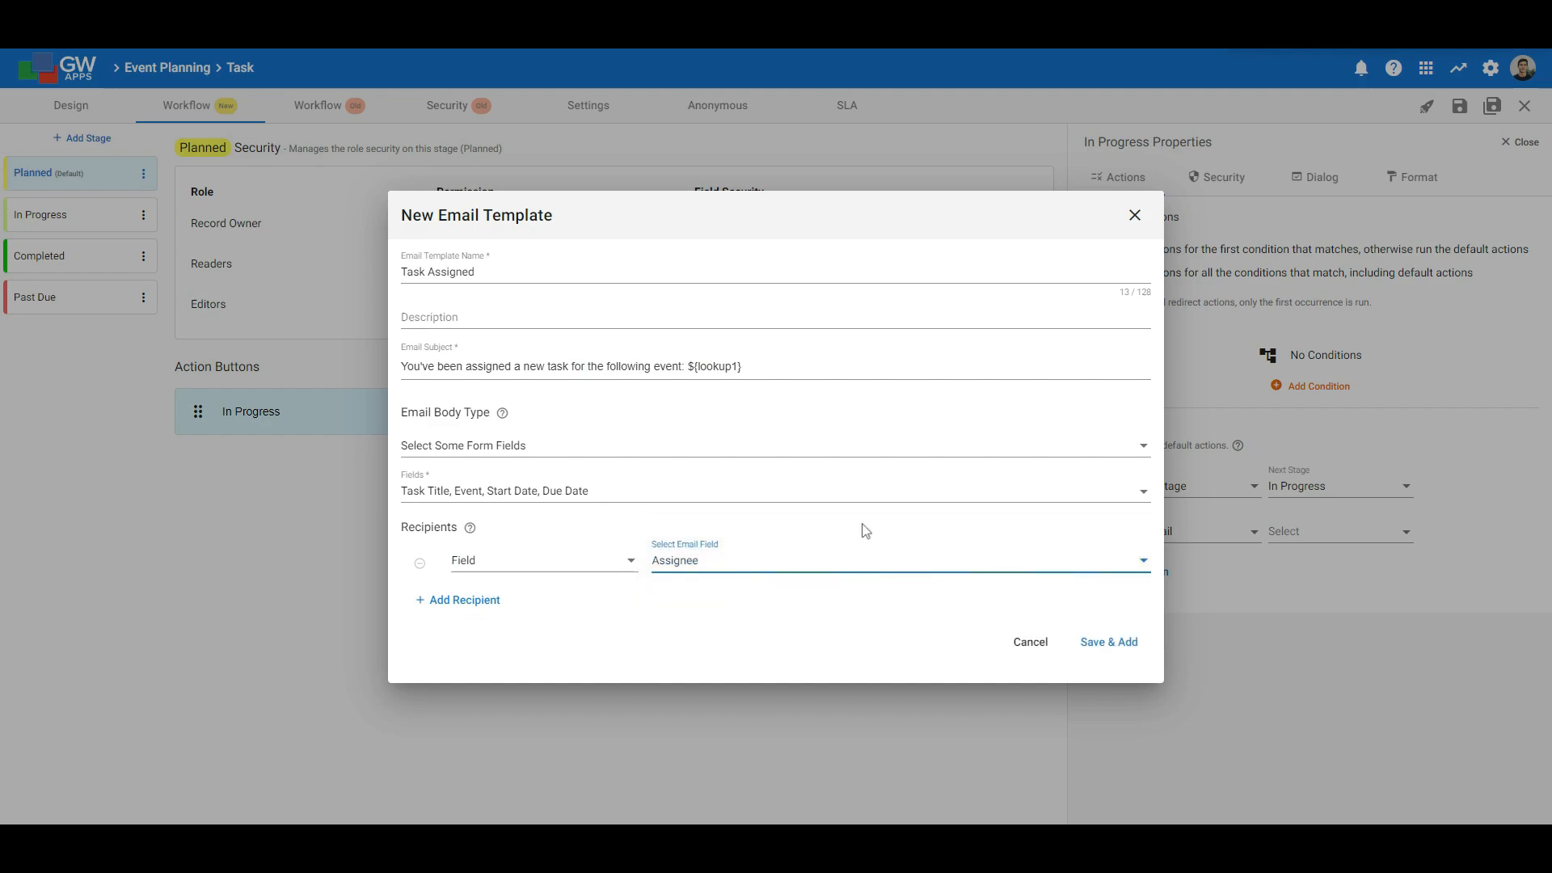
click(1116, 657)
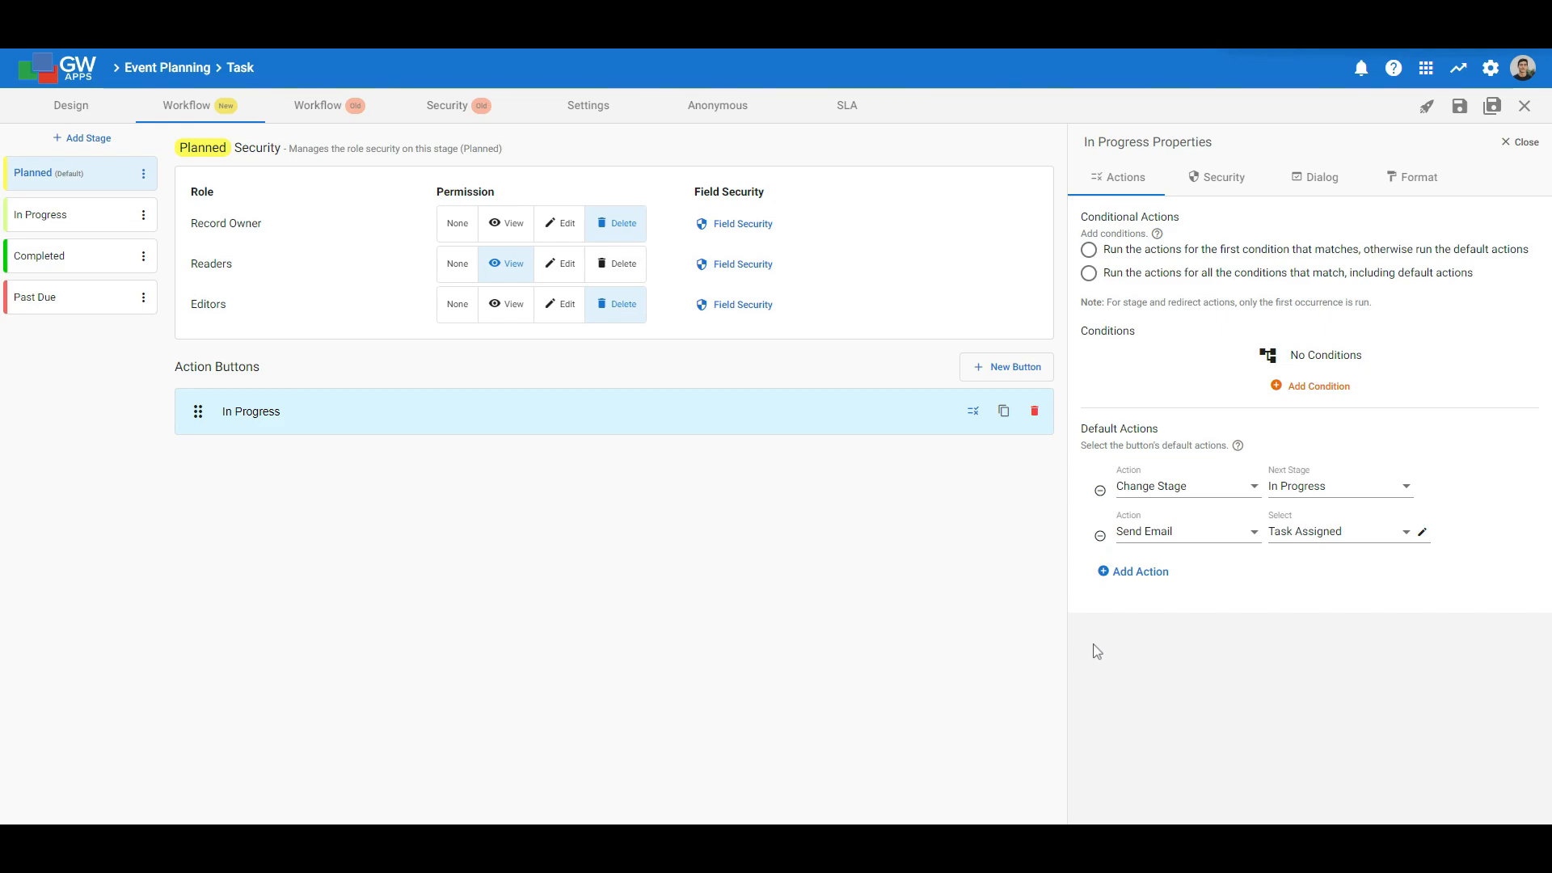
click(1493, 107)
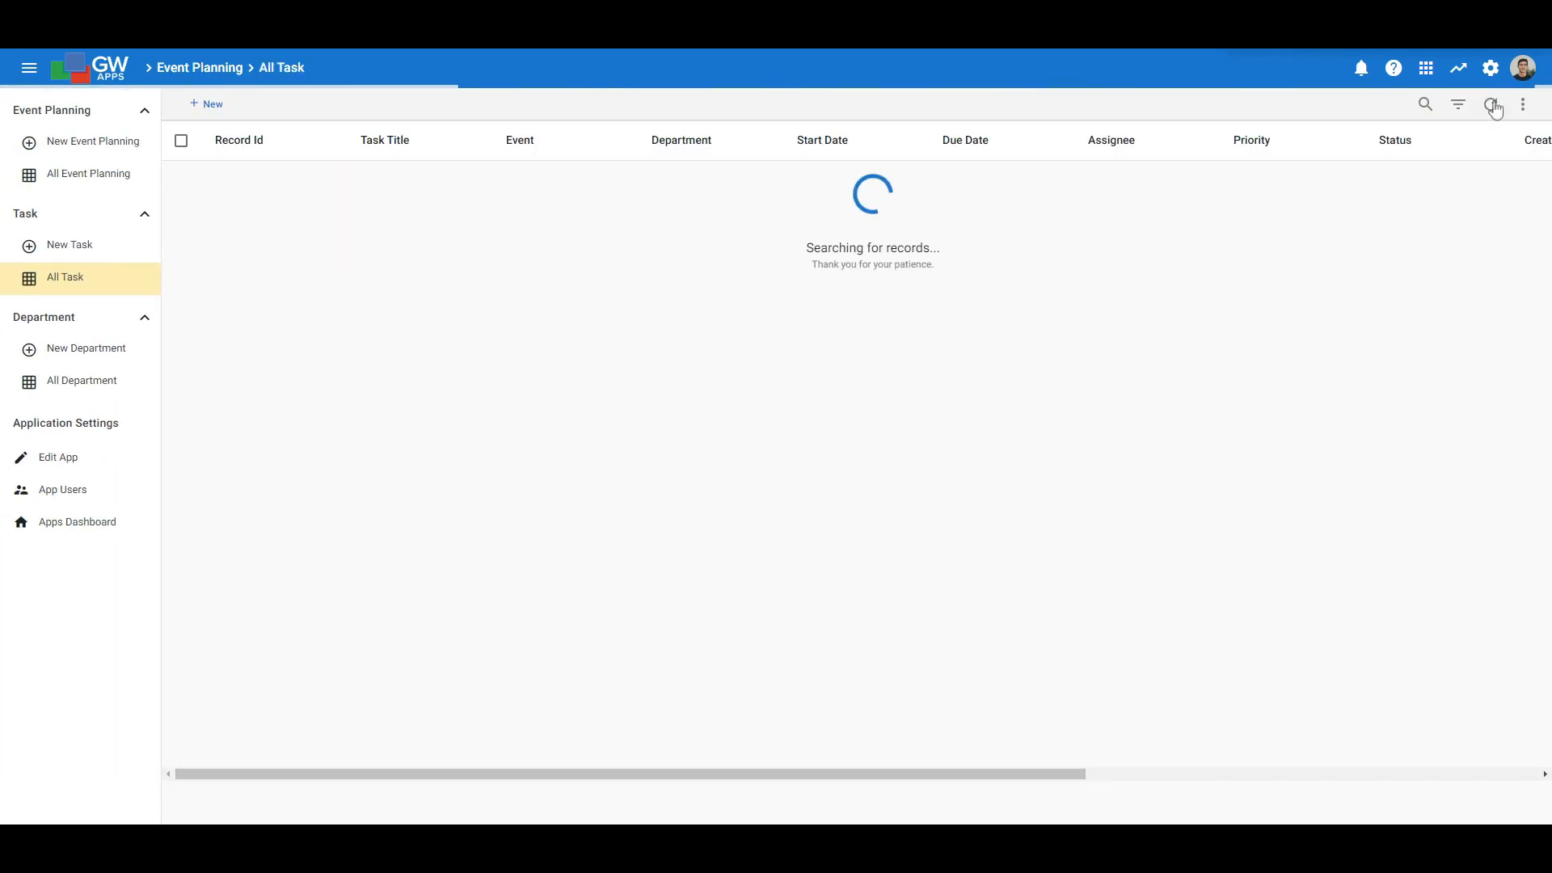
- Create a scheduled trigger named Set Tasks Past Due for the Task form in the app's designer
click(111, 457)
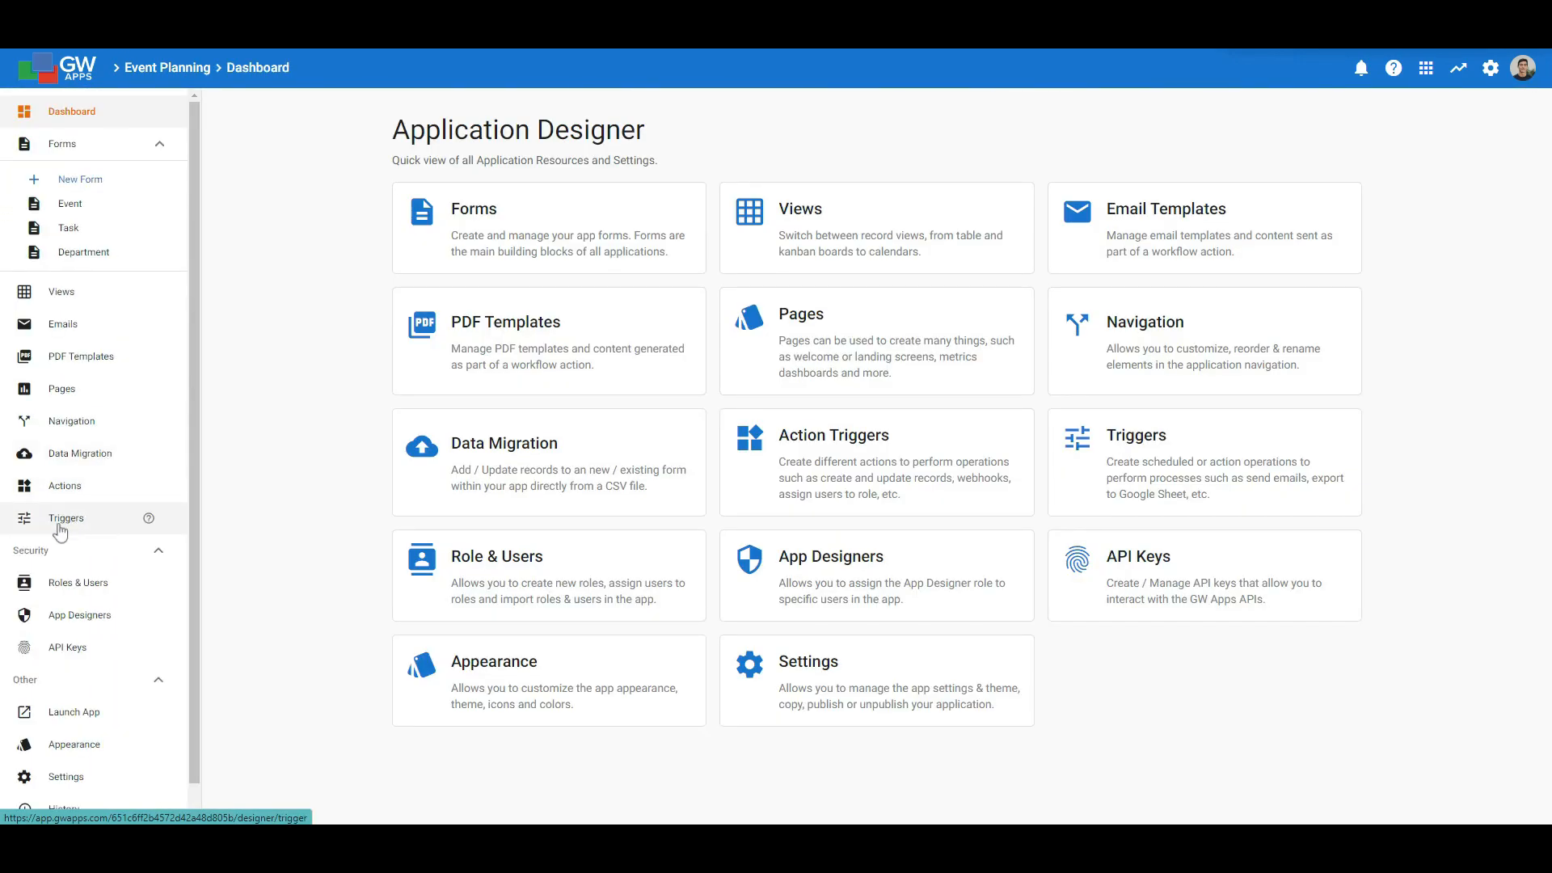
click(60, 530)
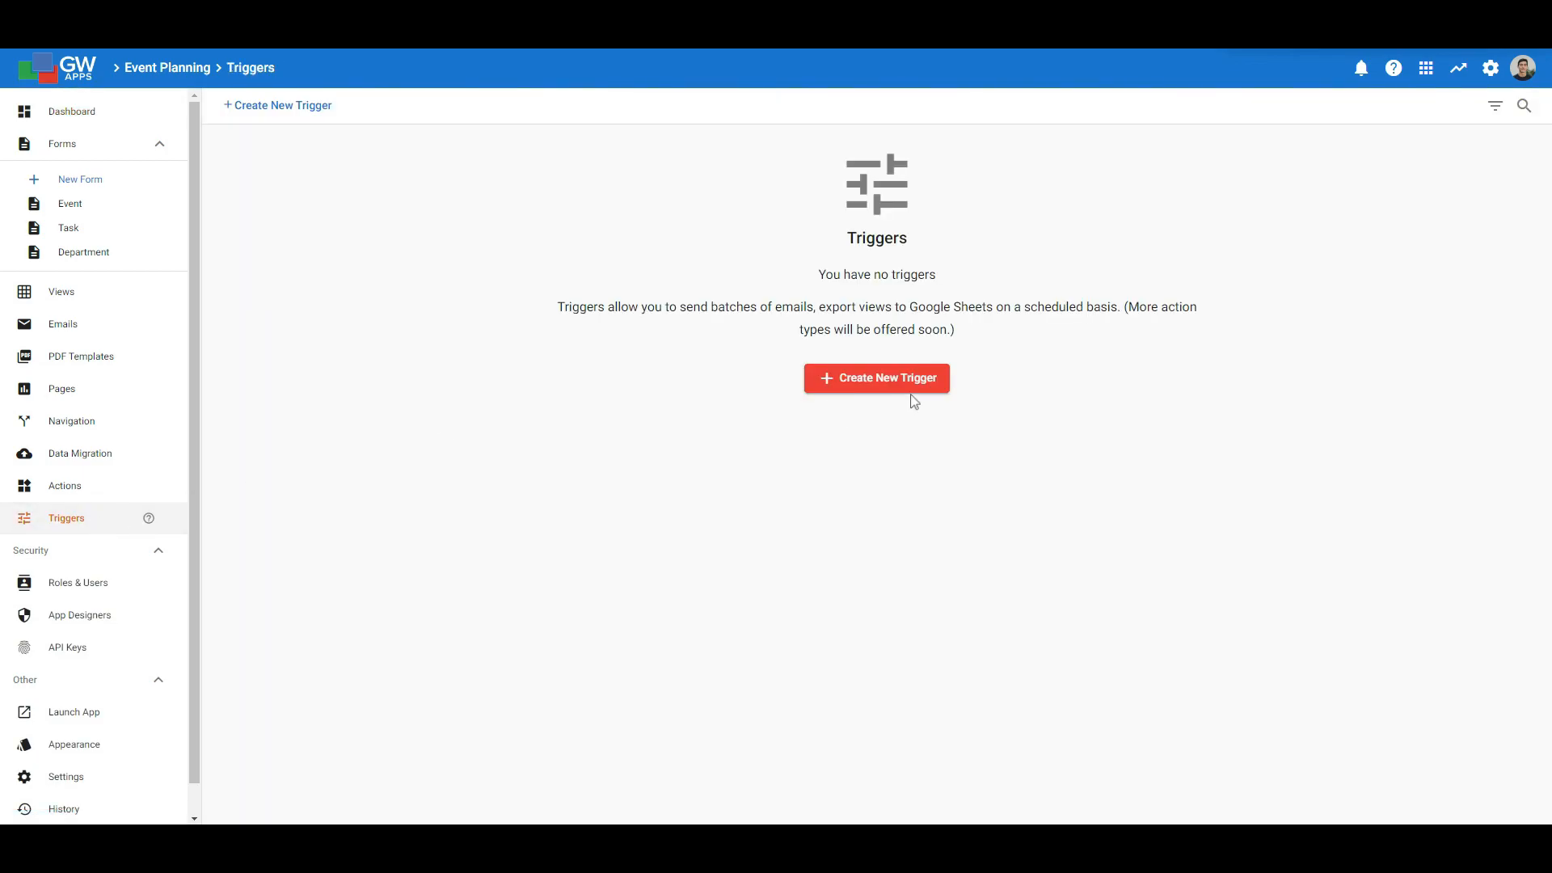
click(912, 382)
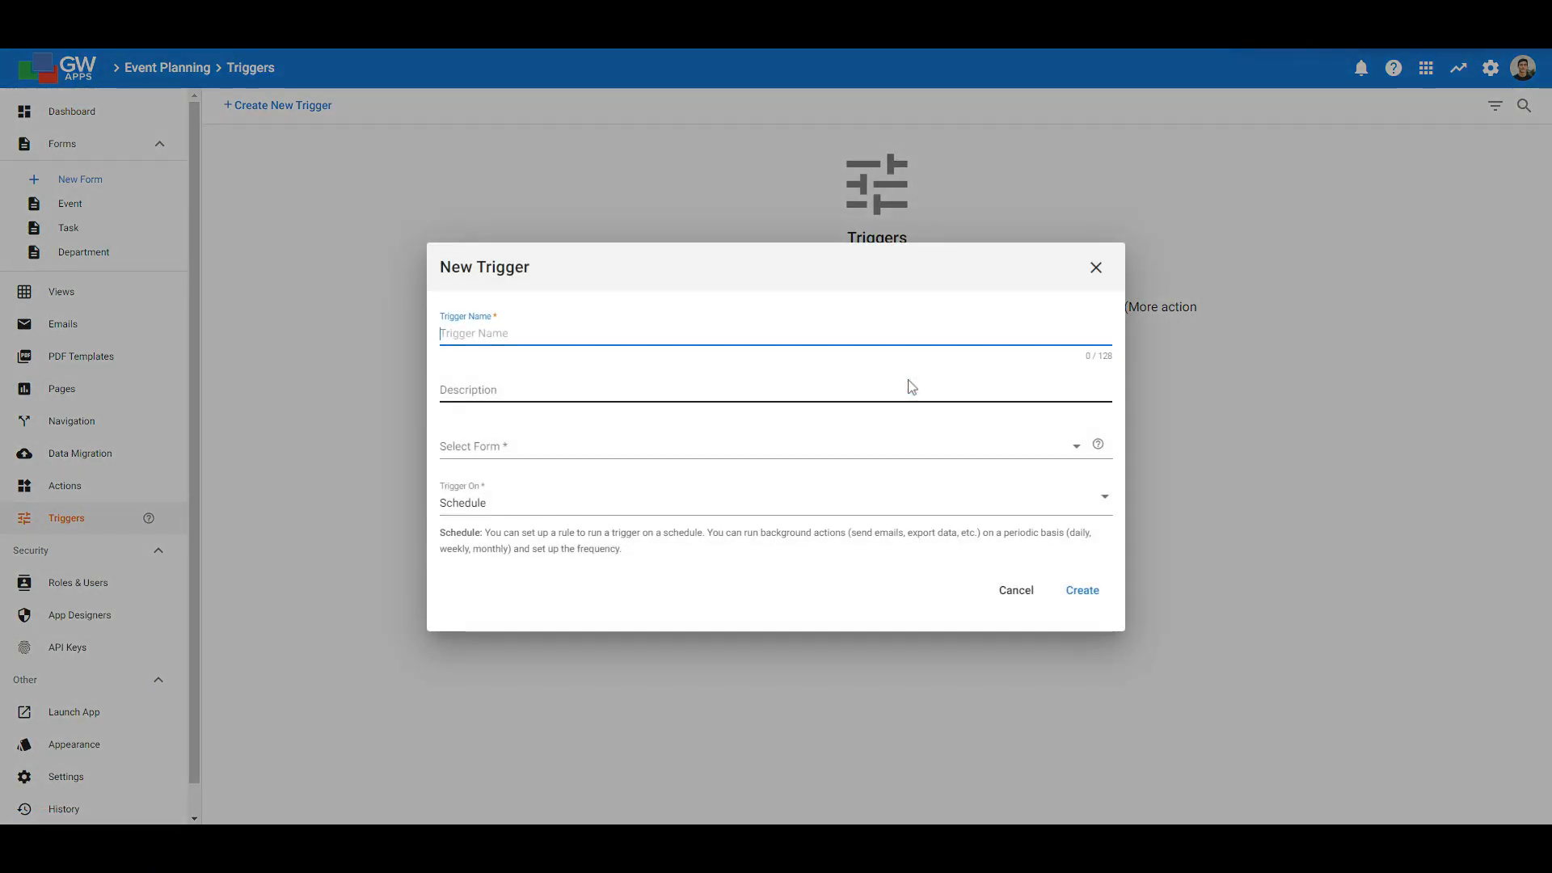
text(Set Tasks Past Due)
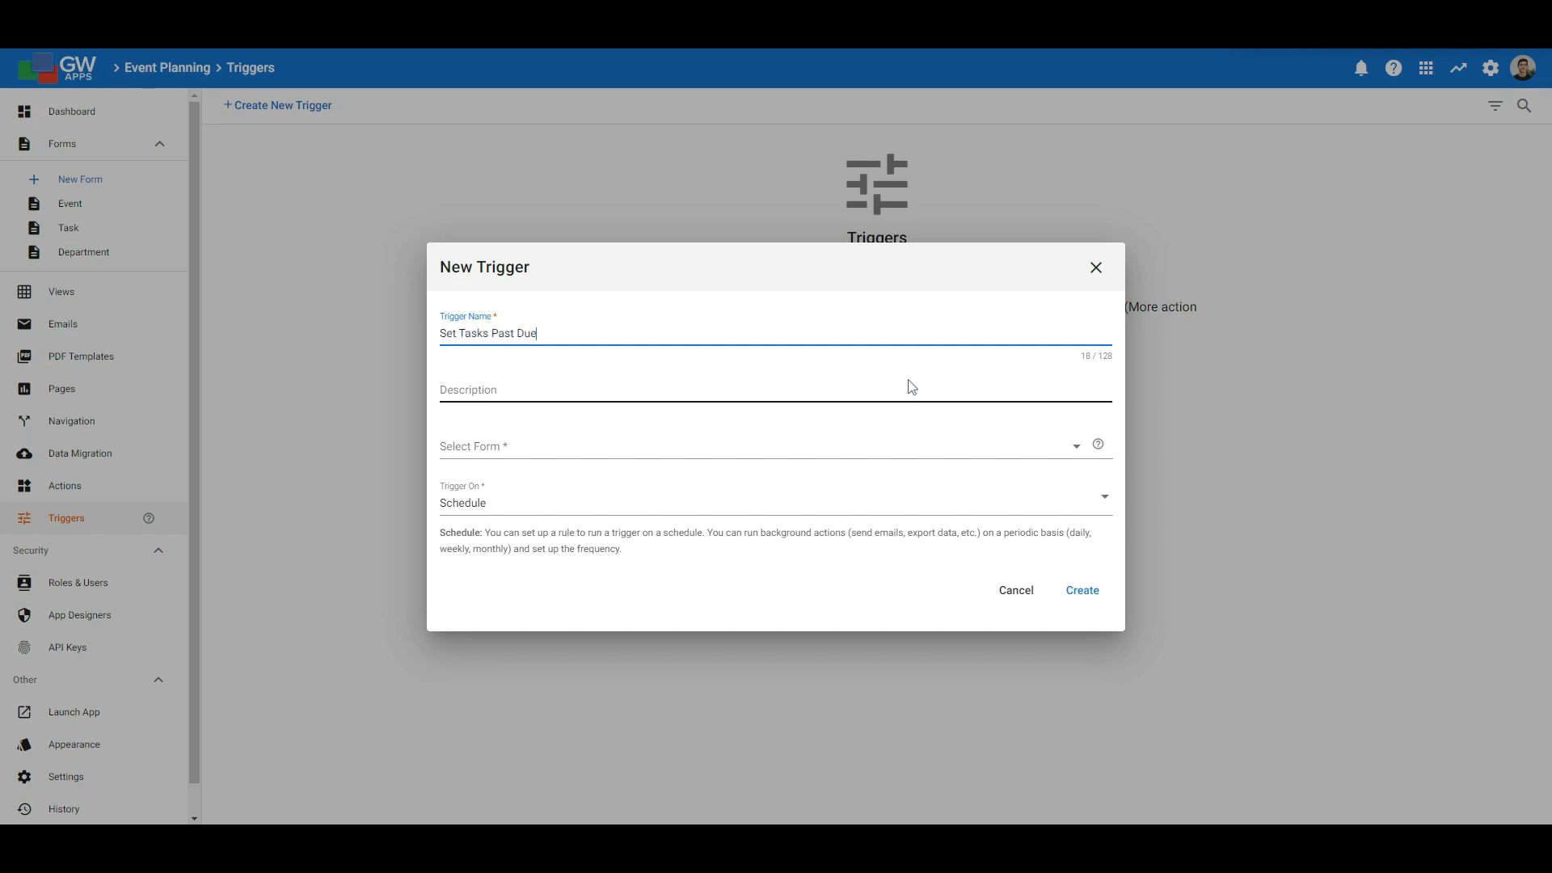
click(554, 450)
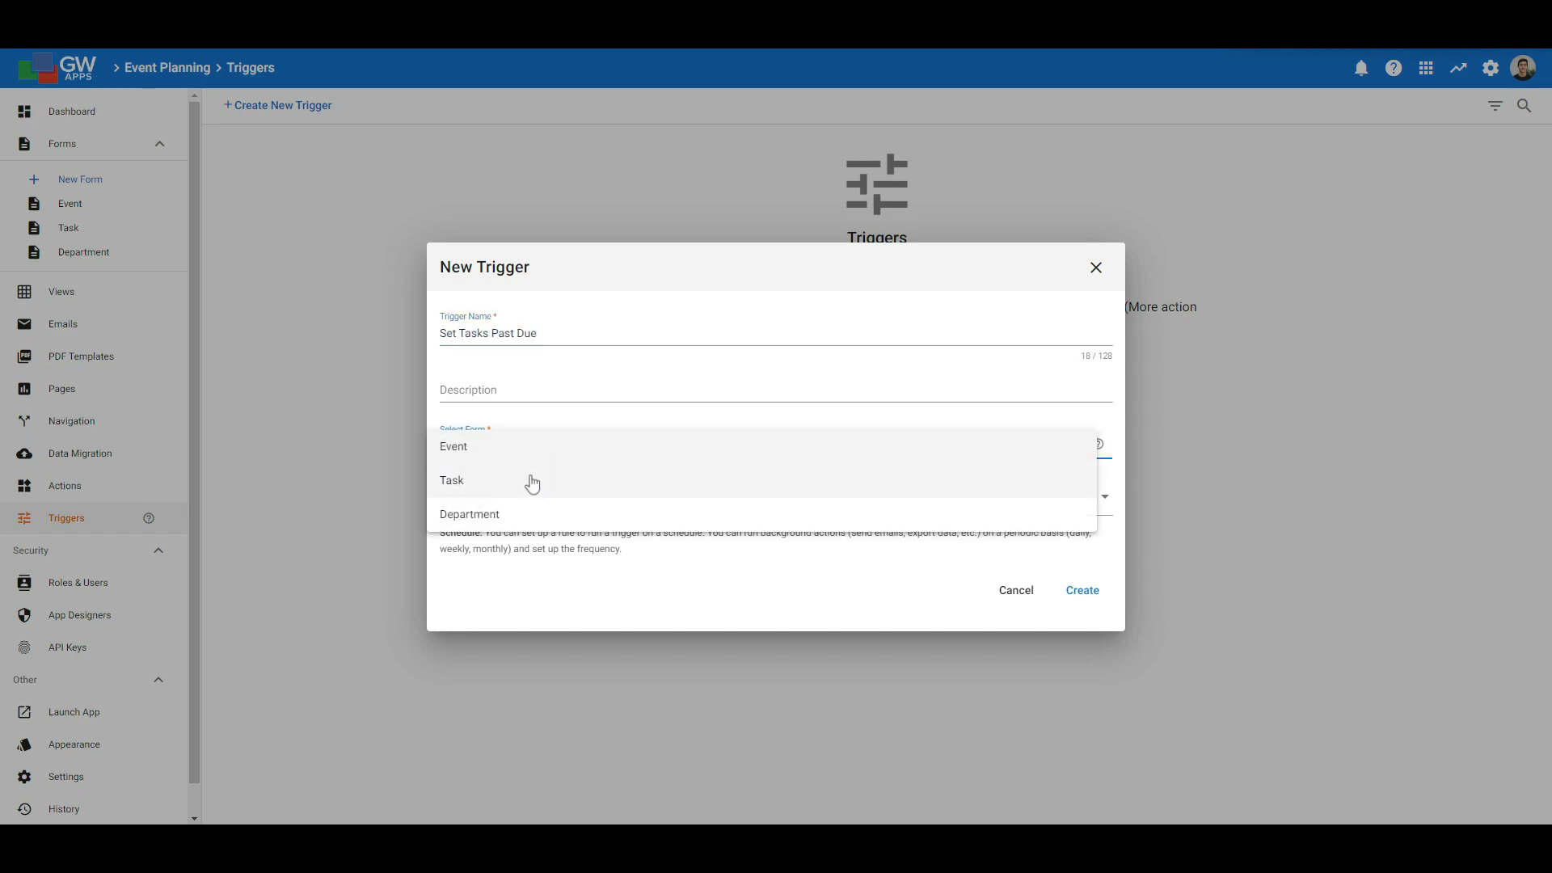
click(533, 481)
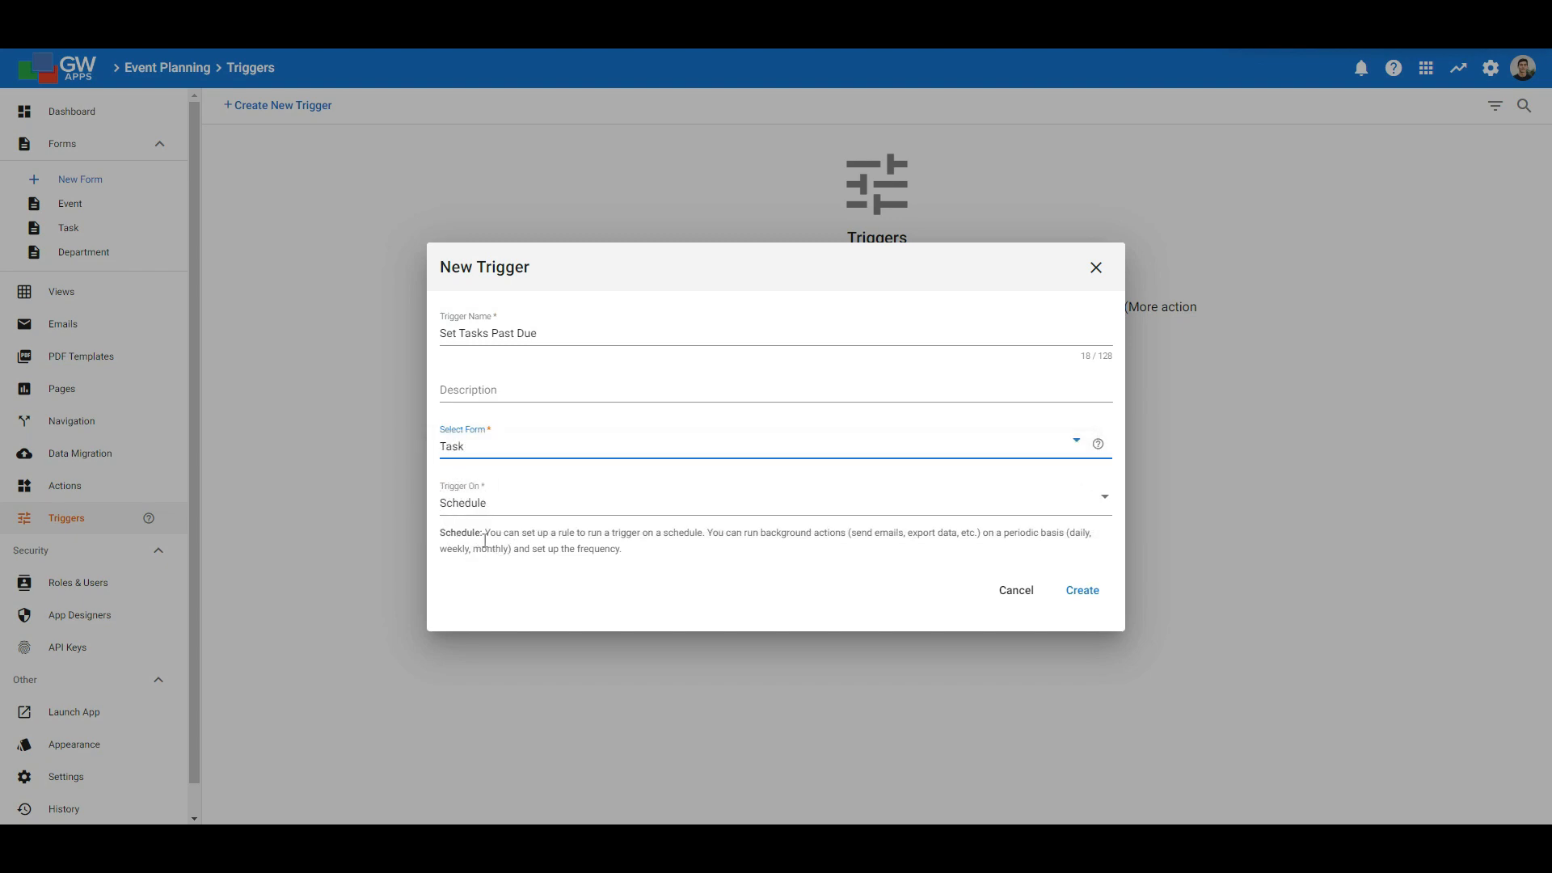
click(1083, 593)
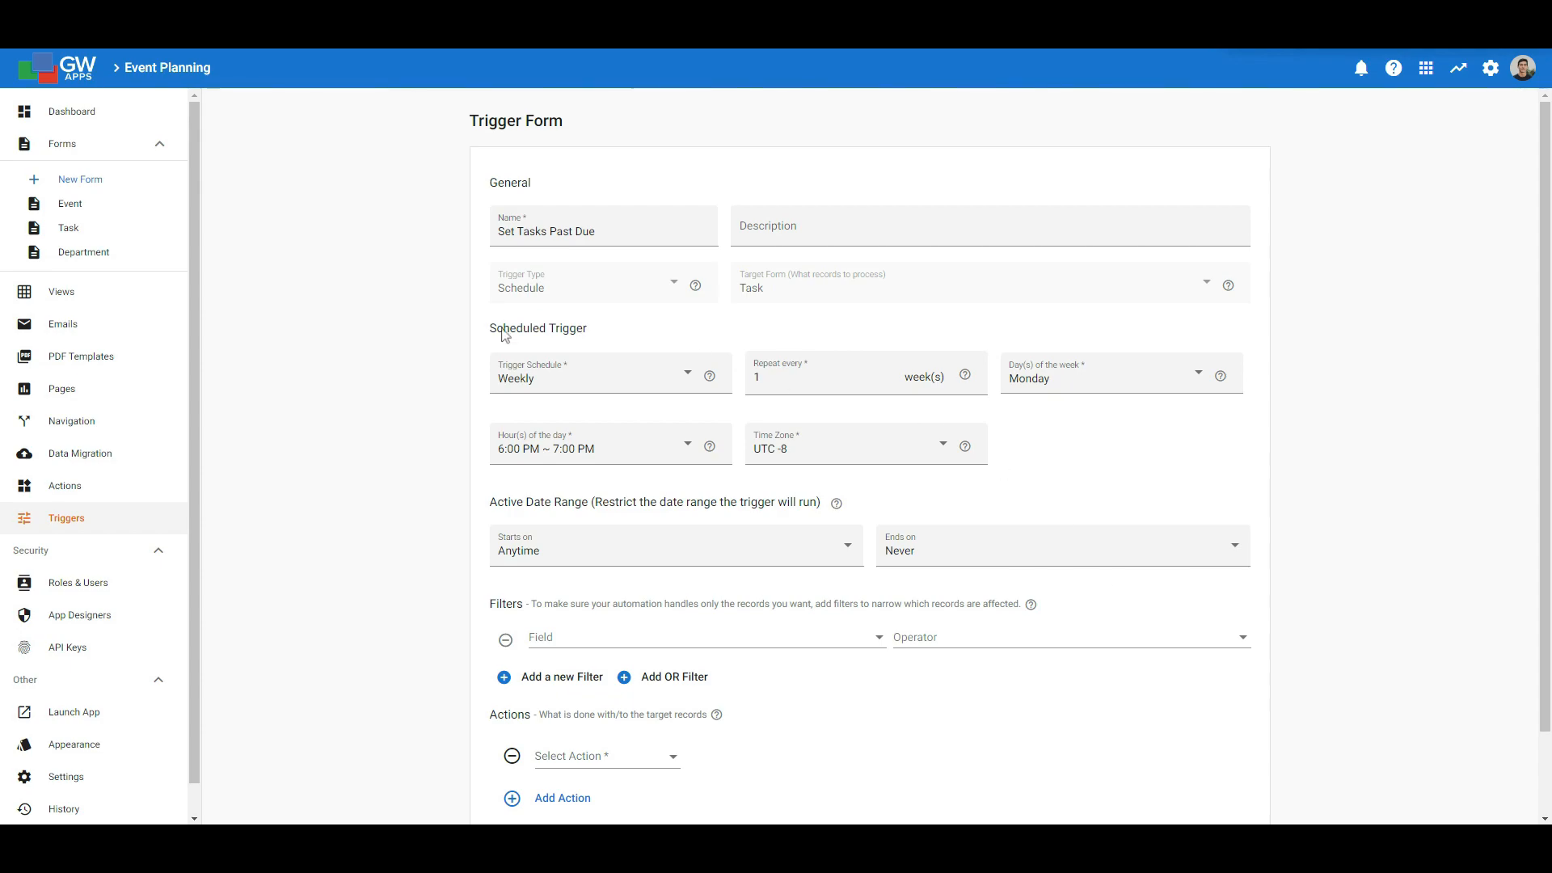
- Schedule the trigger to run daily at 1:00 AM ~ 2:00 AM in time zone UTC -7
click(558, 383)
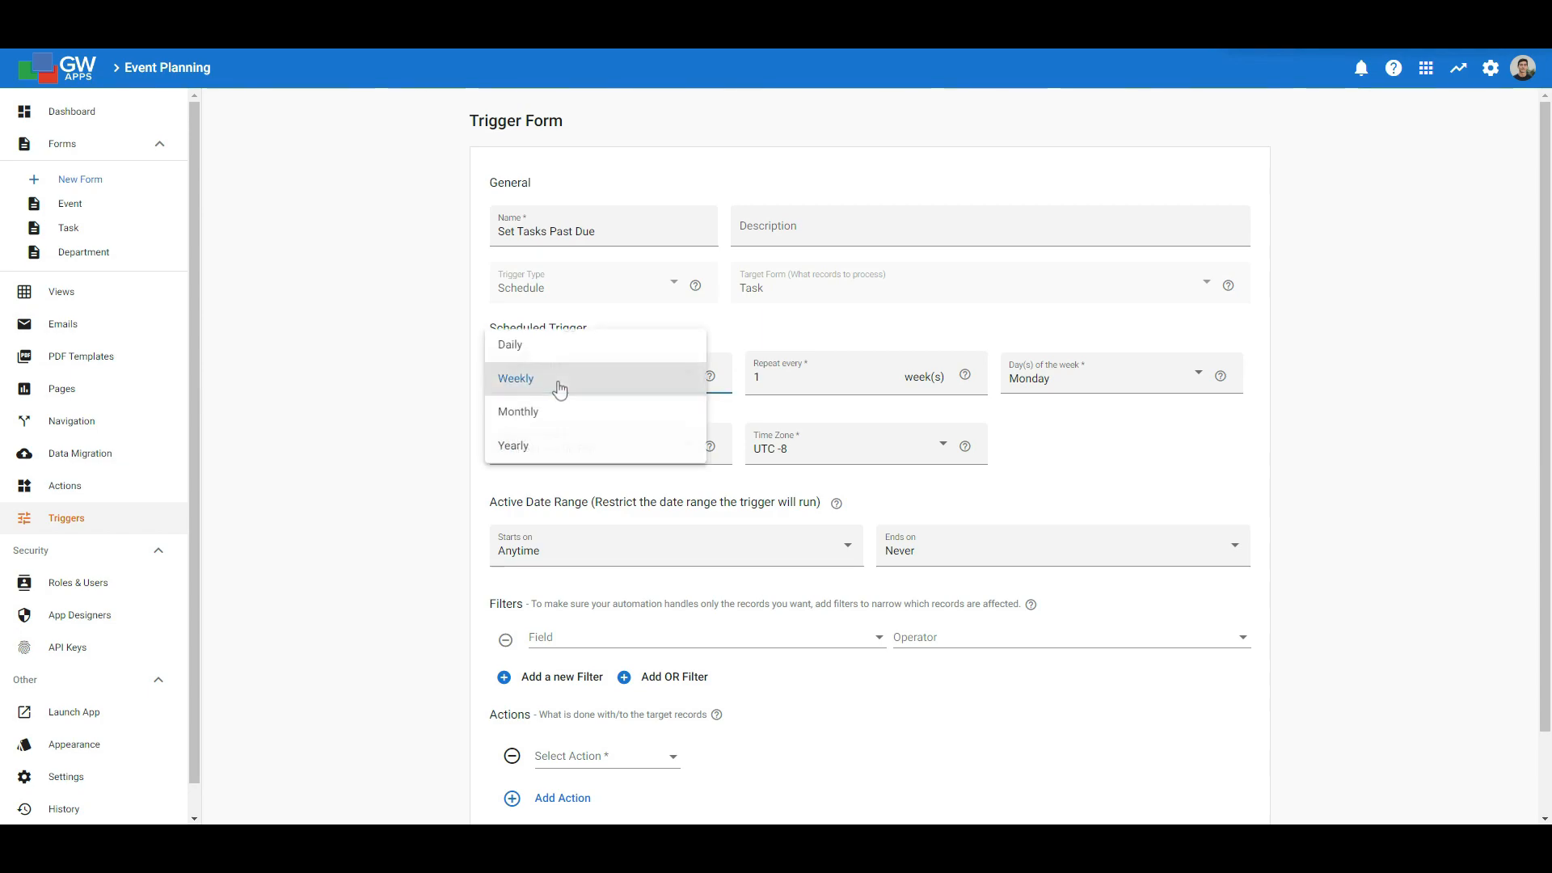
click(555, 346)
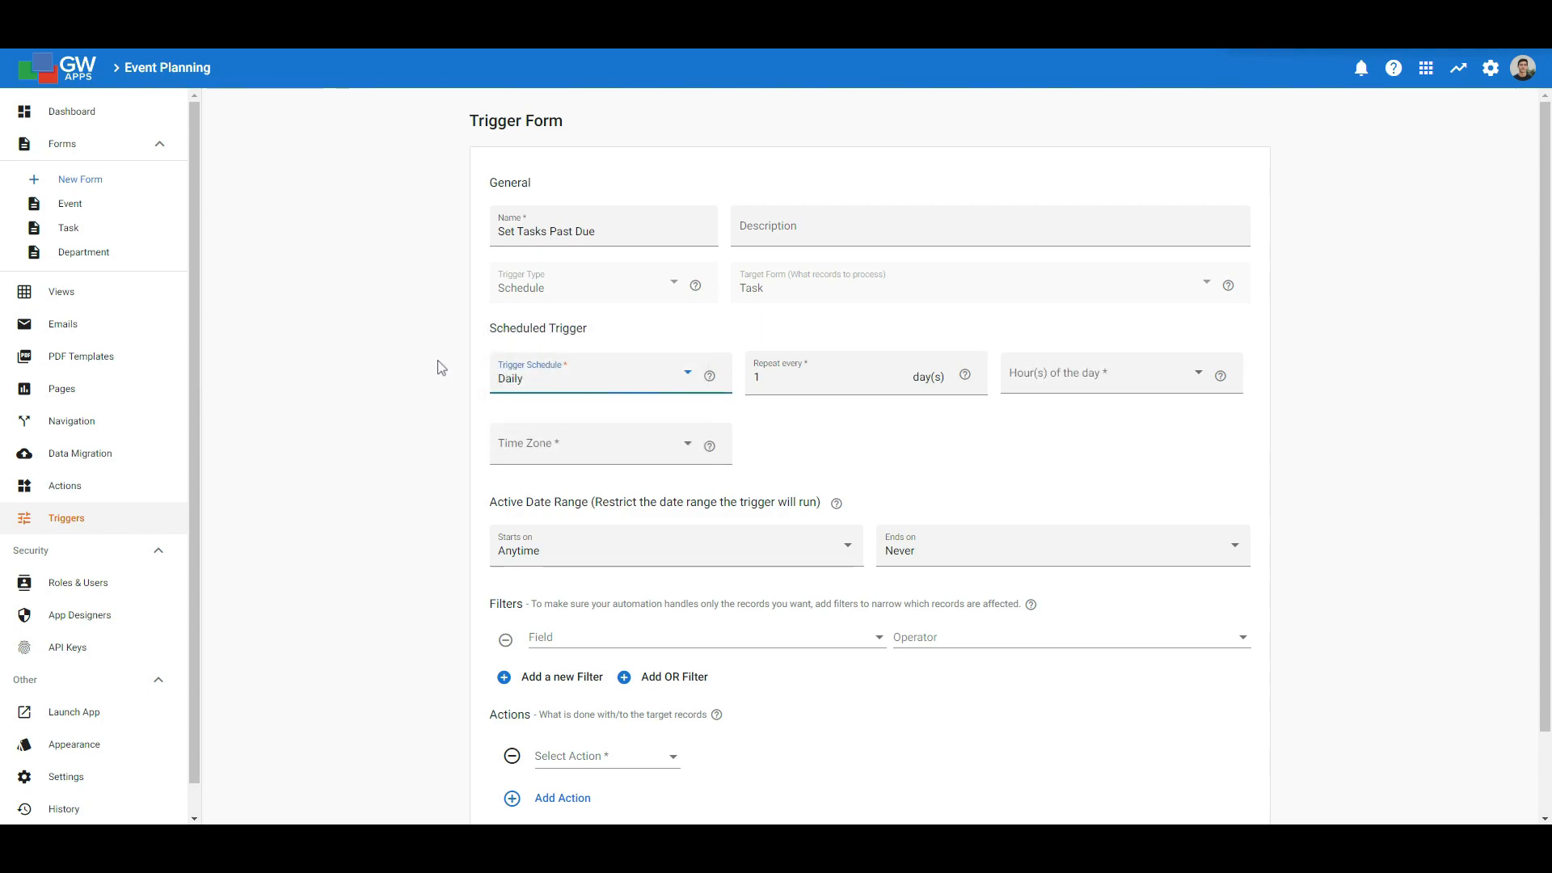
click(1069, 373)
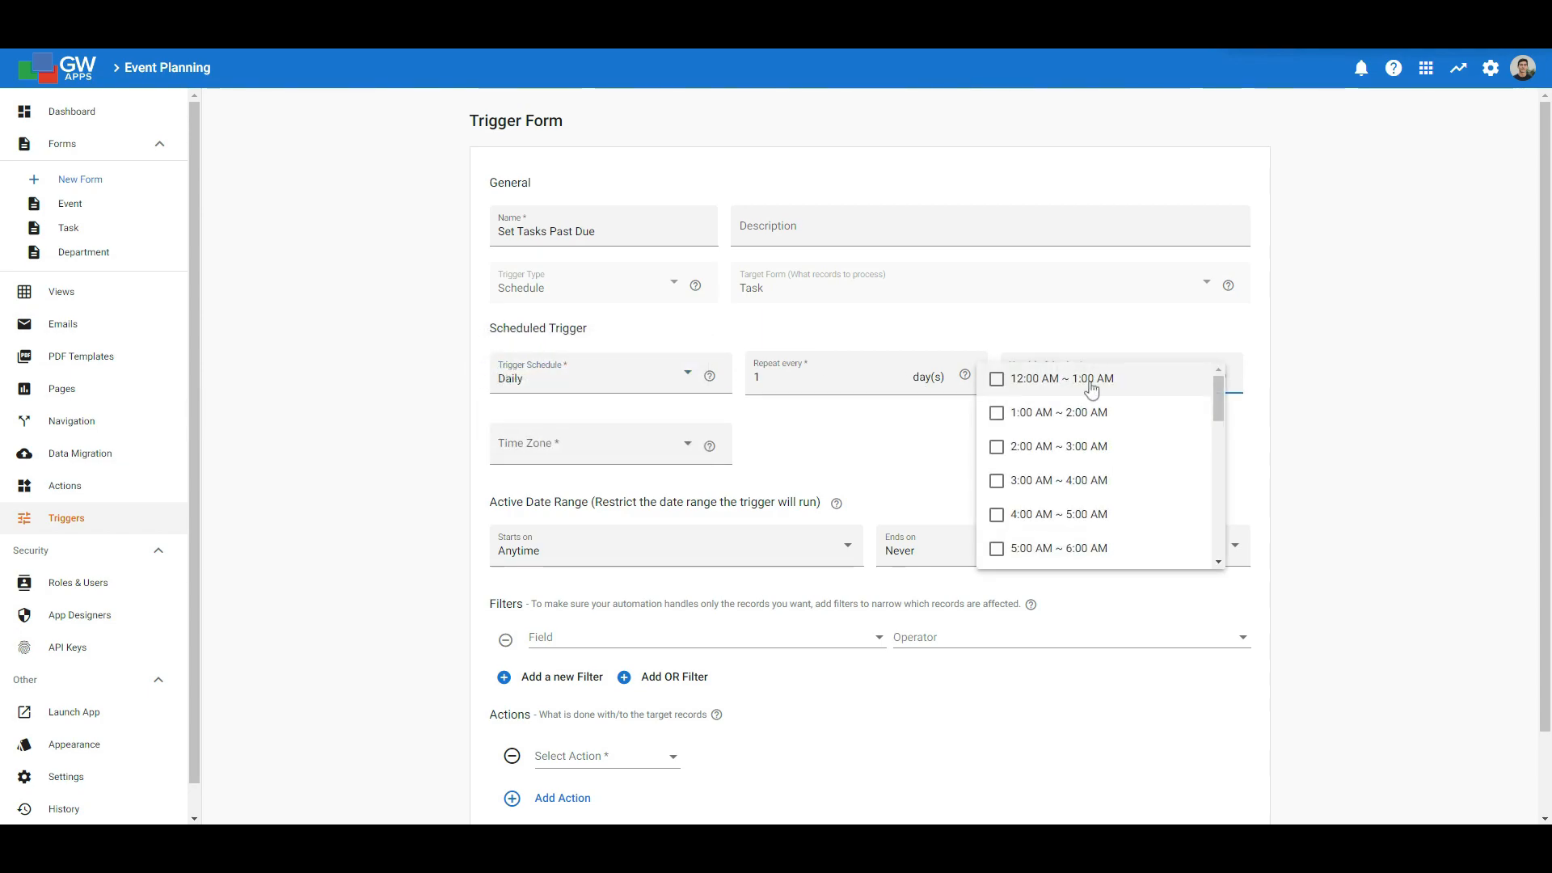
click(1035, 416)
click(929, 444)
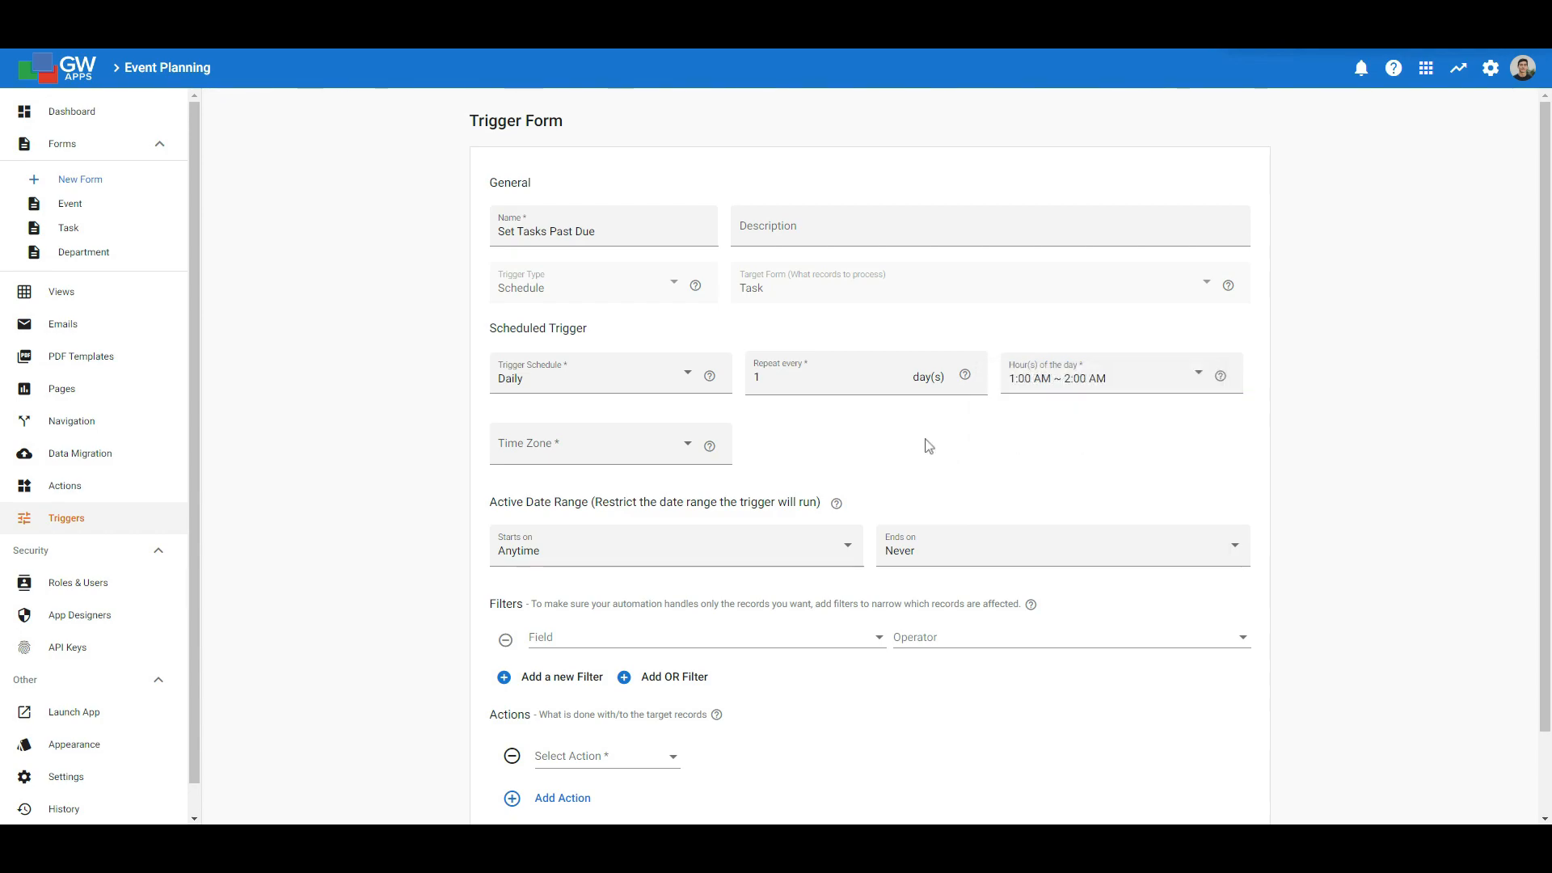
click(583, 463)
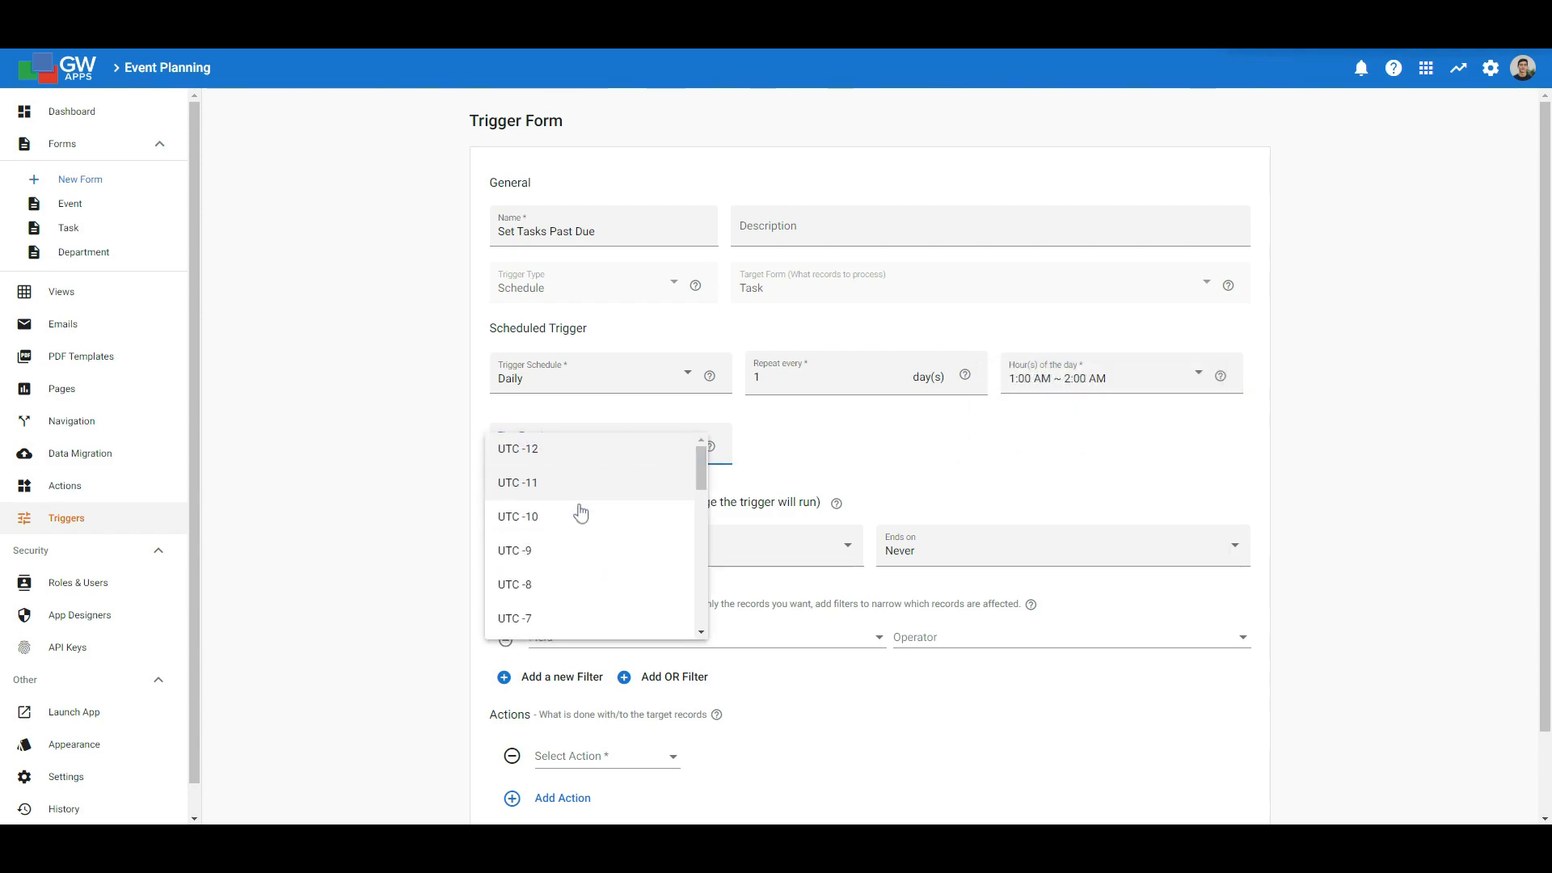
click(560, 624)
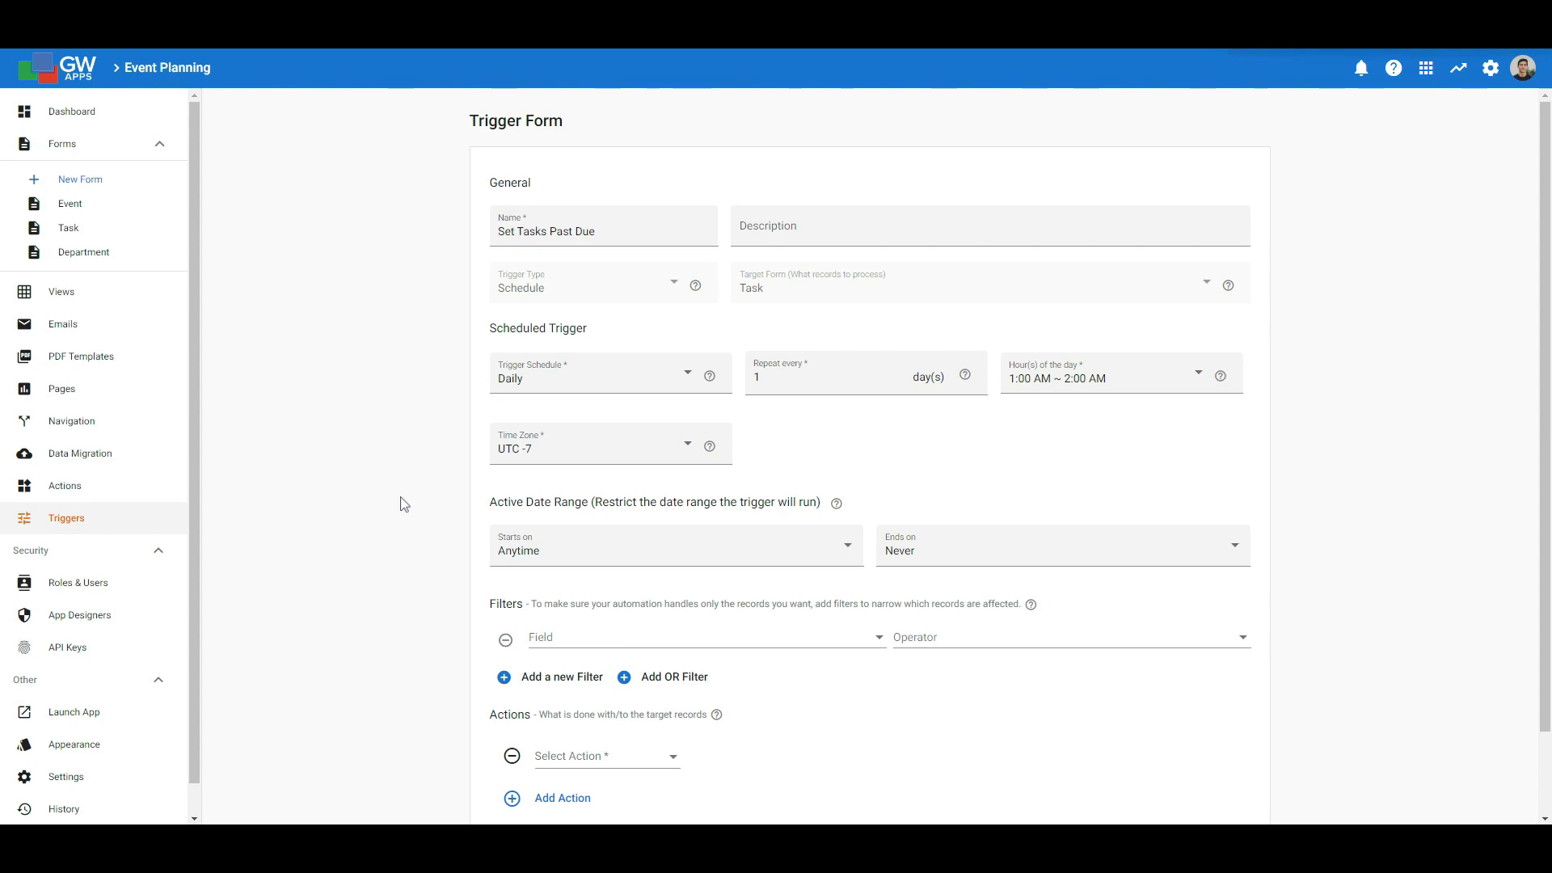
- Add a trigger filter where Status equals Planned or In Progress
scroll(665, 534, down, 2)
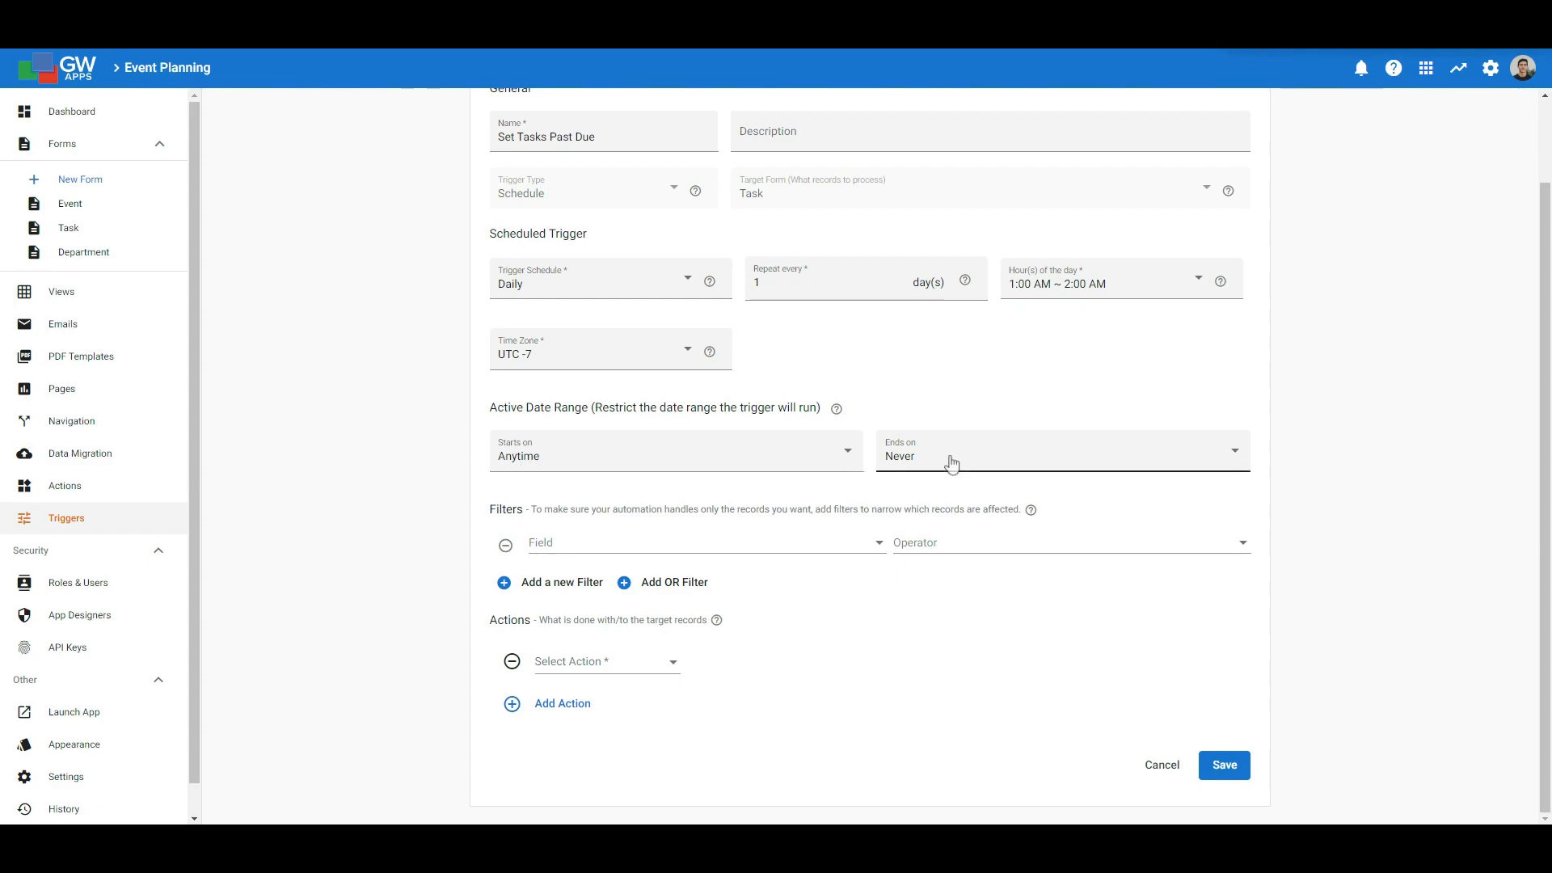
click(552, 550)
text(stat)
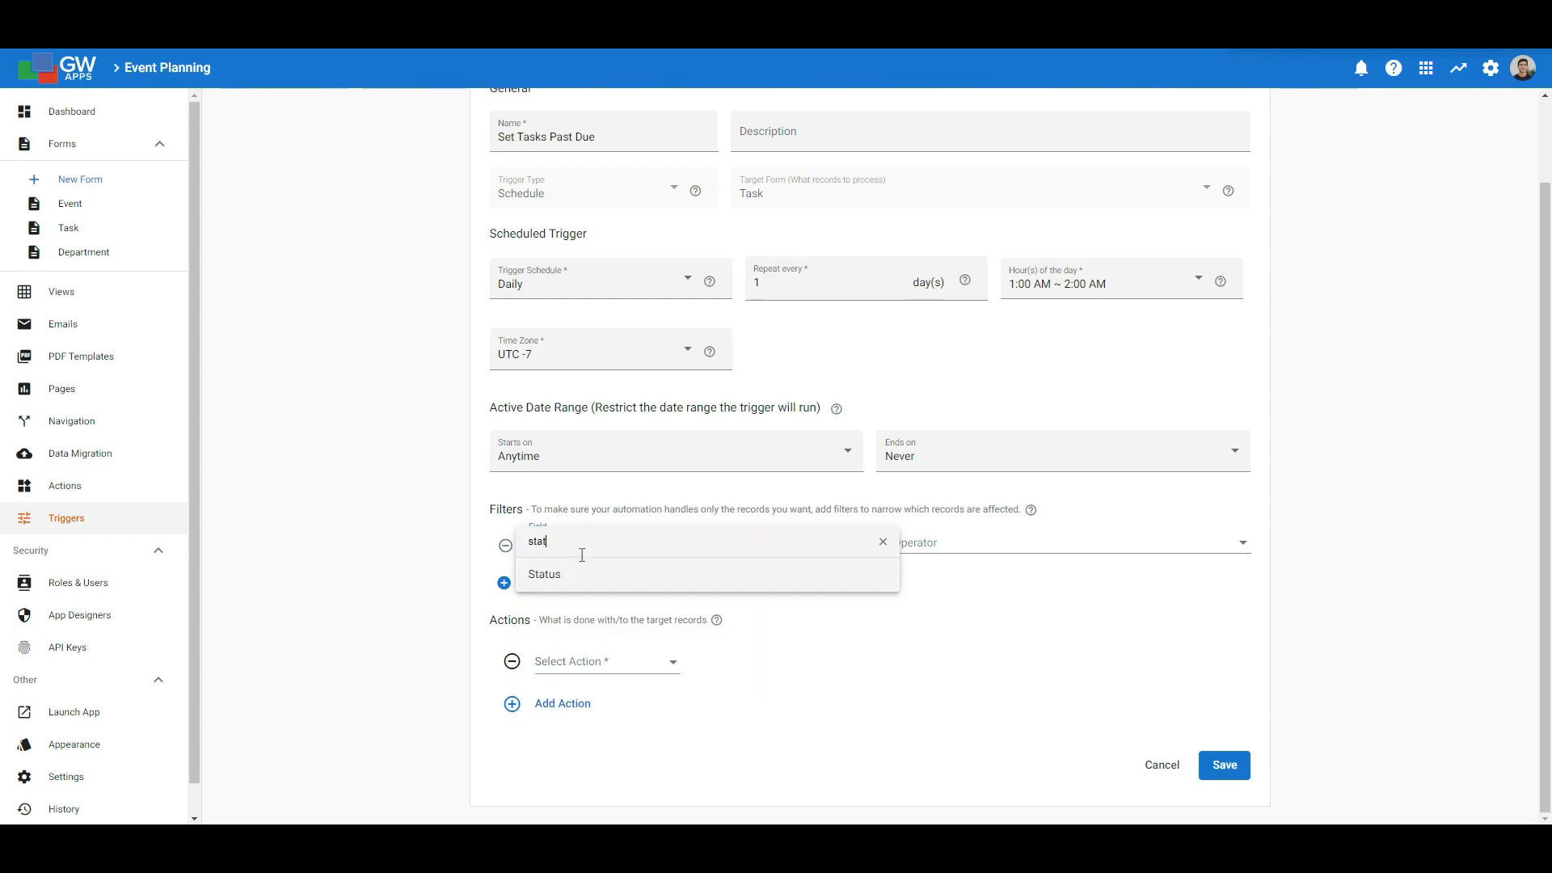
click(582, 575)
click(926, 552)
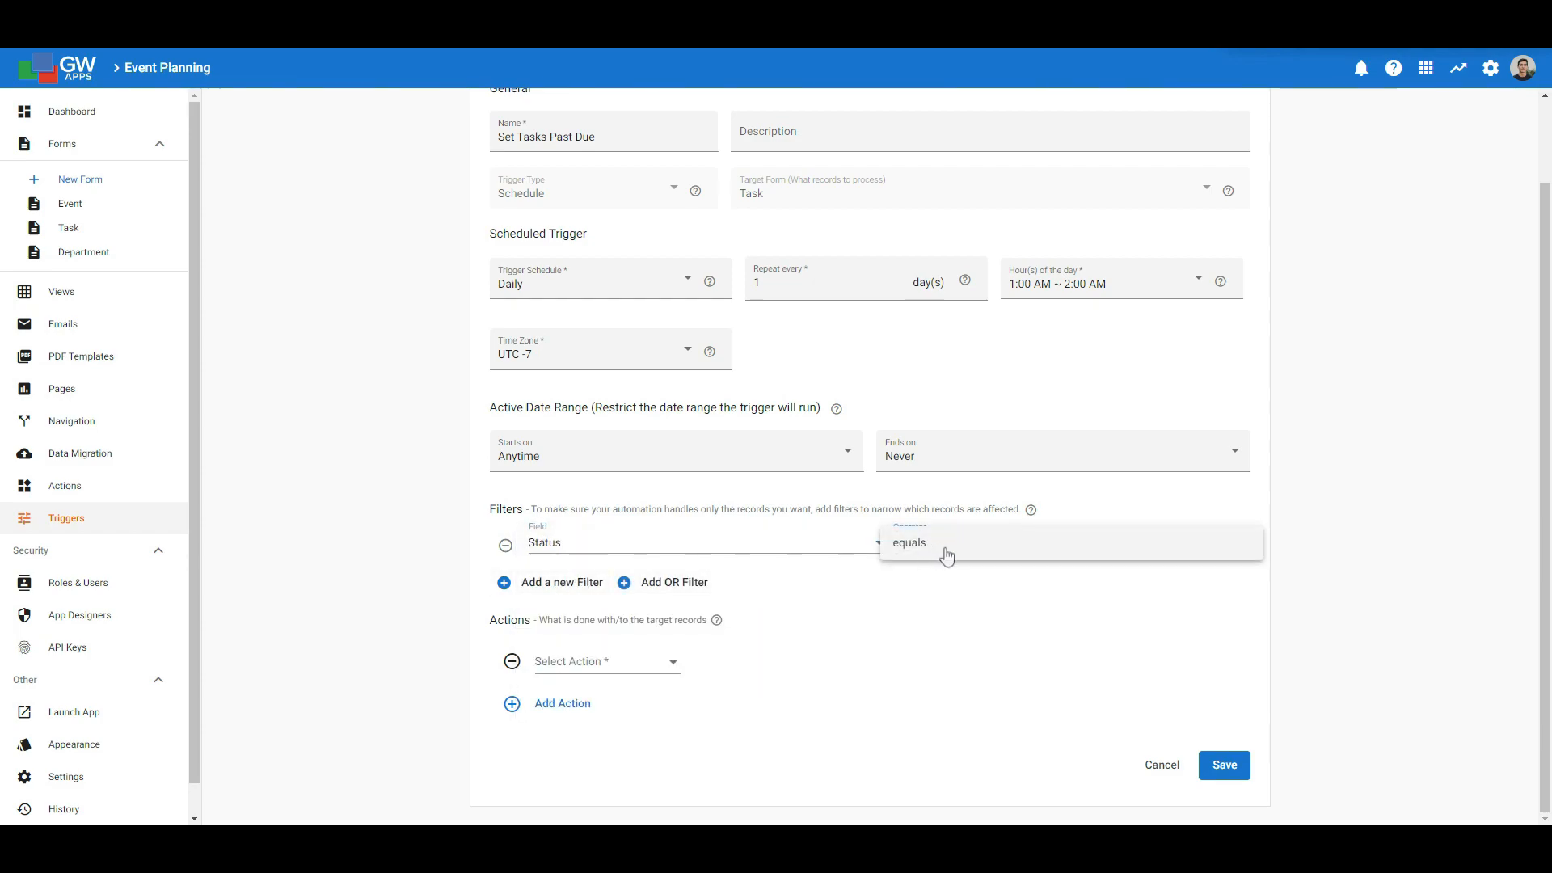
click(922, 545)
click(1136, 547)
click(1169, 555)
click(1148, 576)
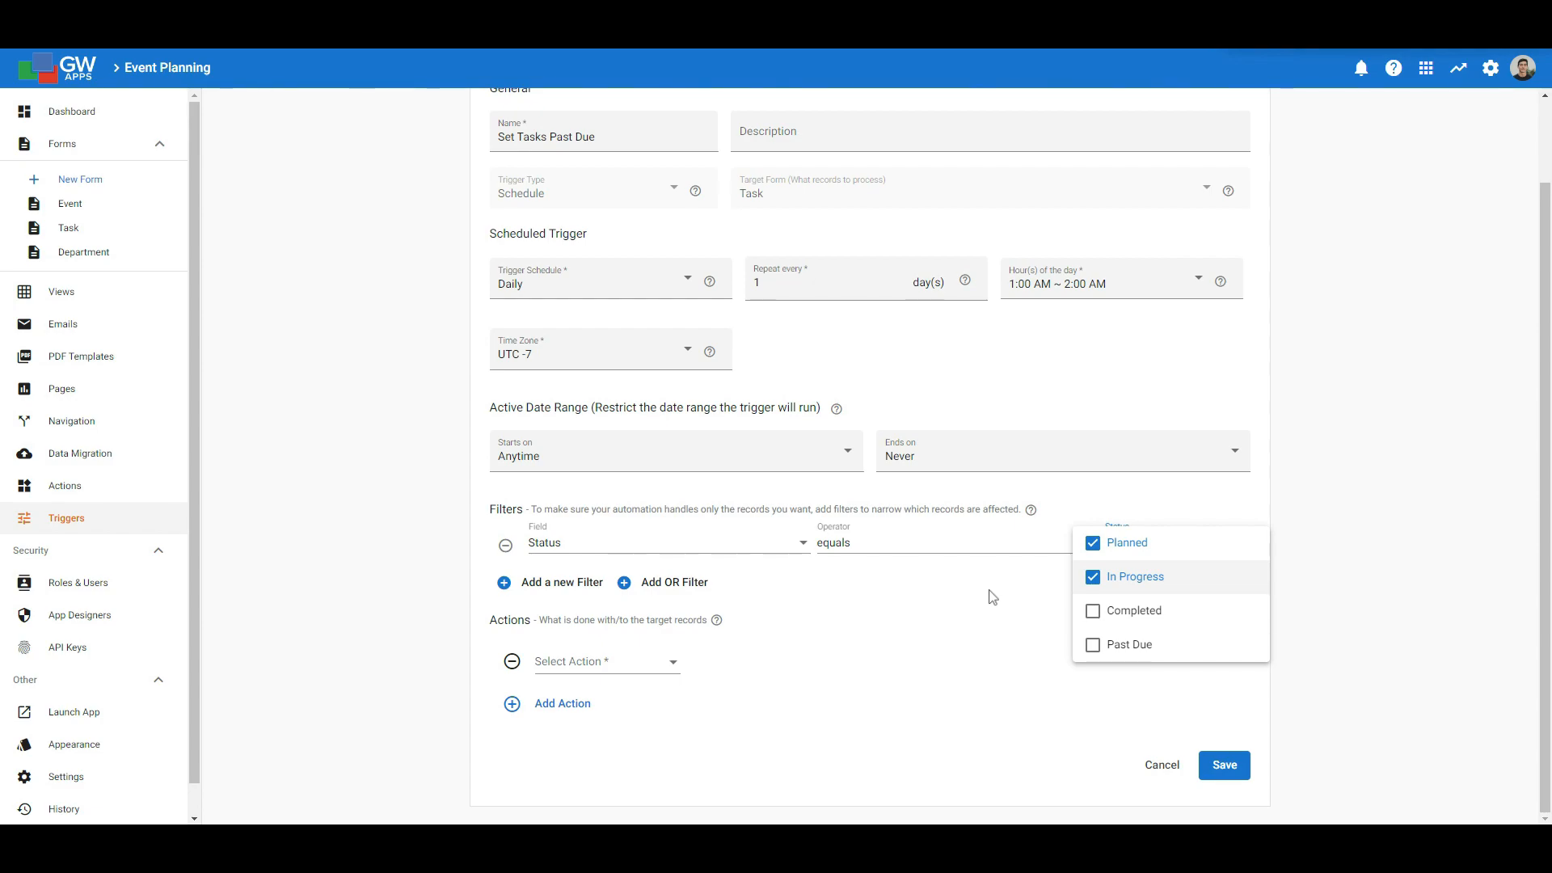
click(988, 596)
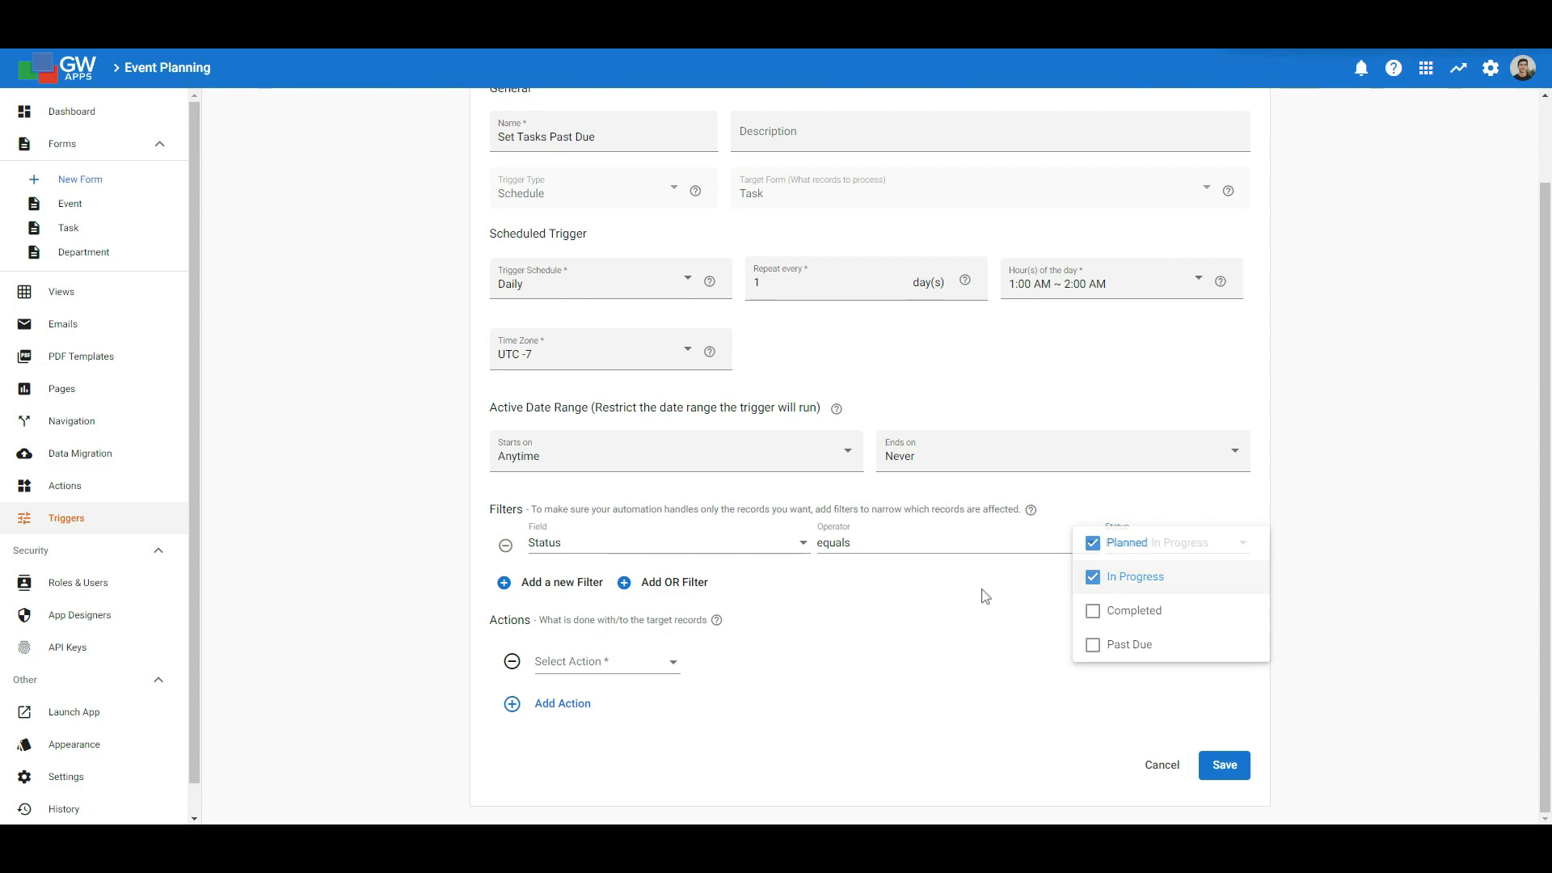
- Add a second filter where Due Date is before a relative date of today plus 0 days
click(575, 587)
click(580, 587)
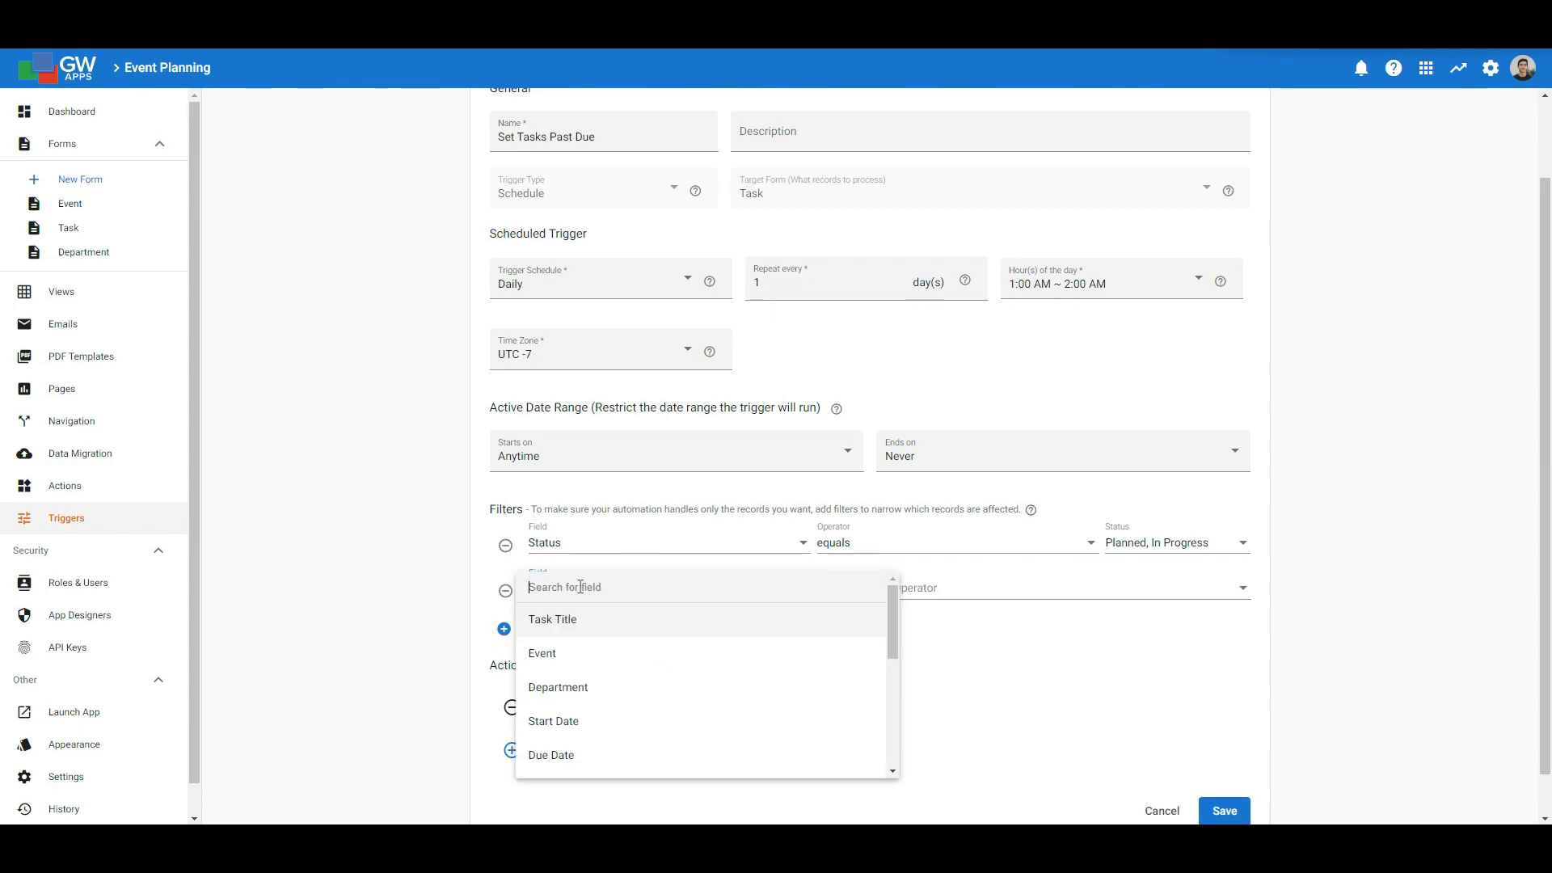
text(date)
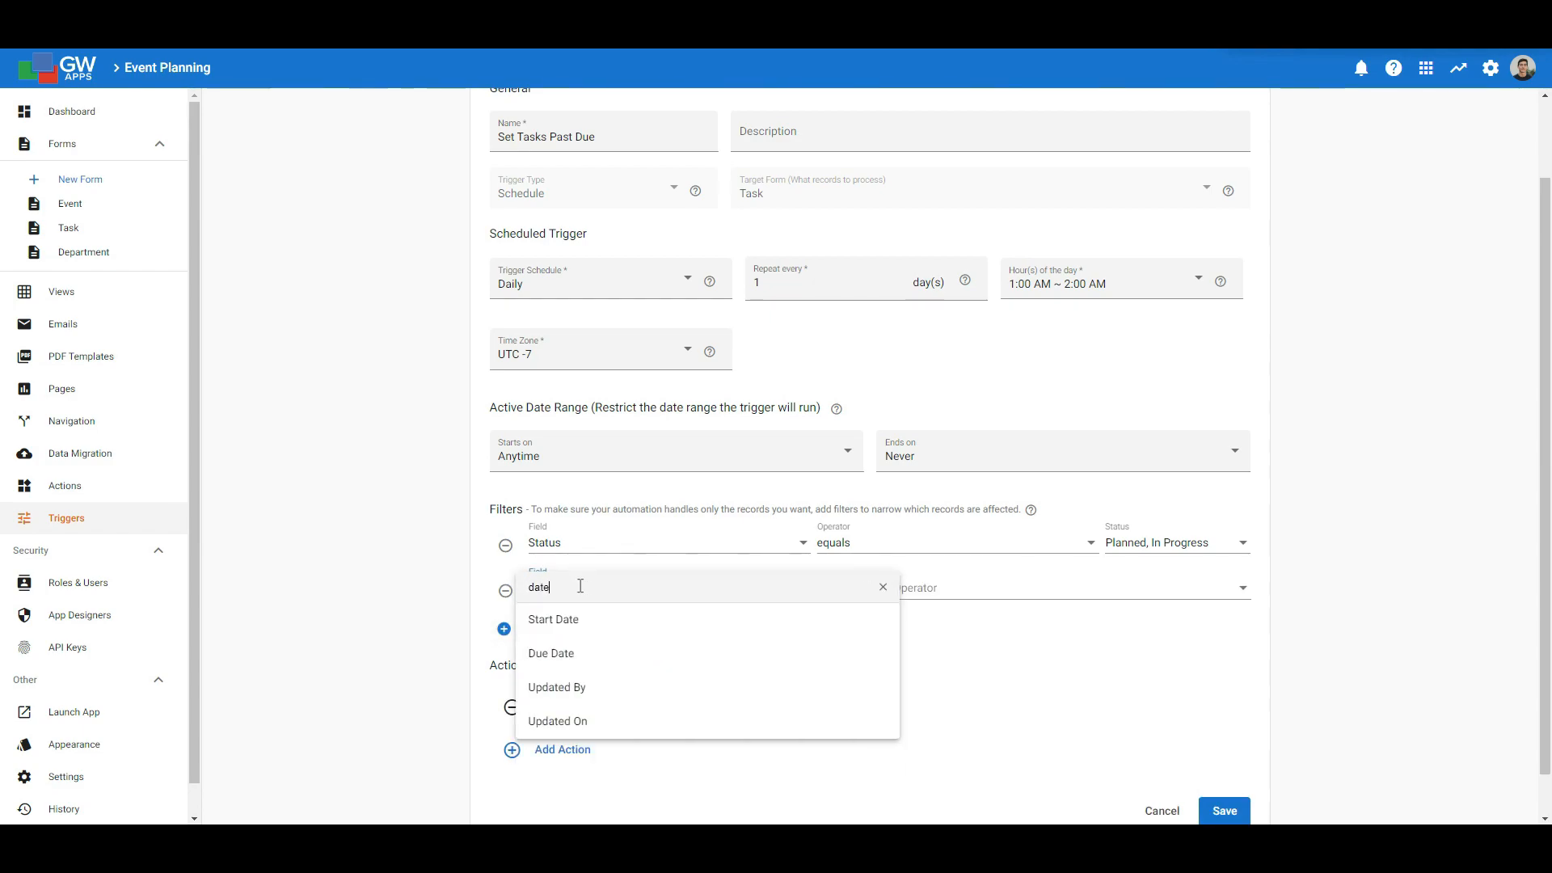
click(581, 653)
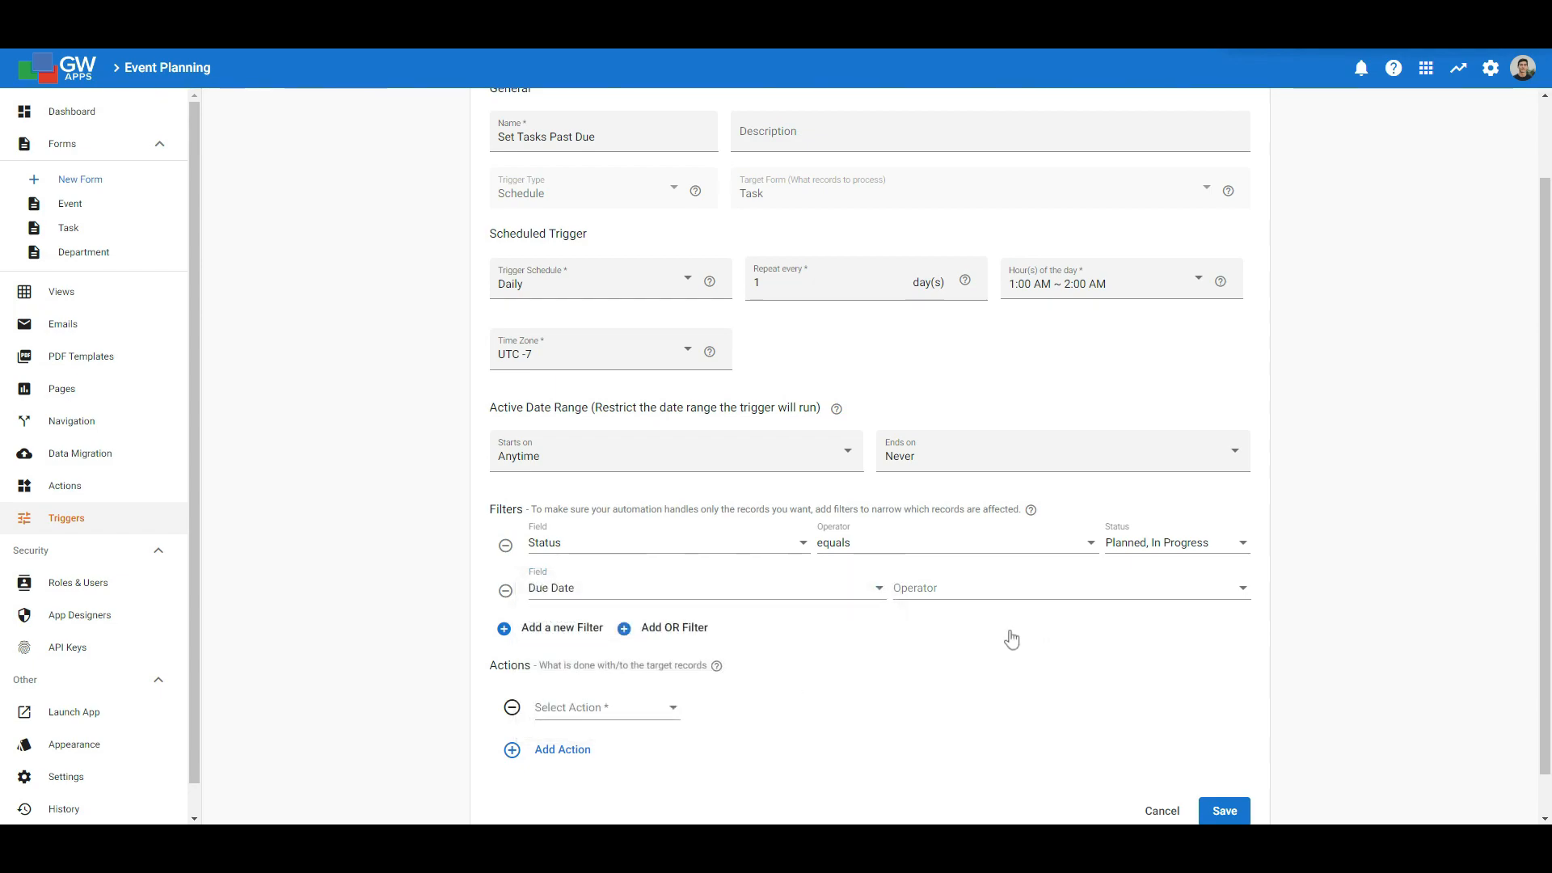
click(932, 592)
click(932, 596)
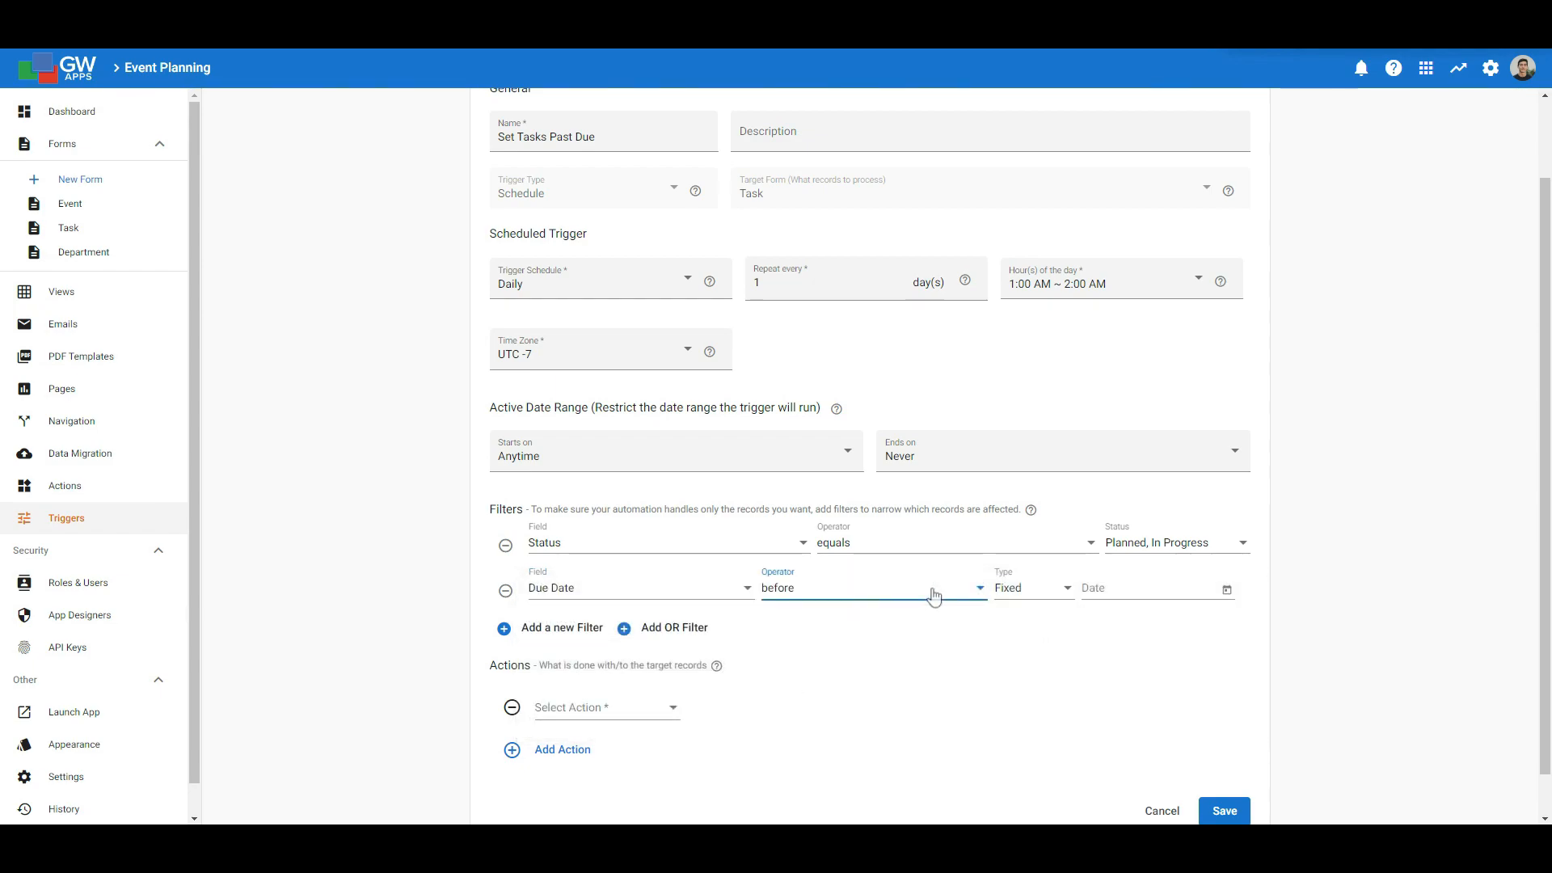
click(1027, 599)
click(1019, 621)
click(1132, 587)
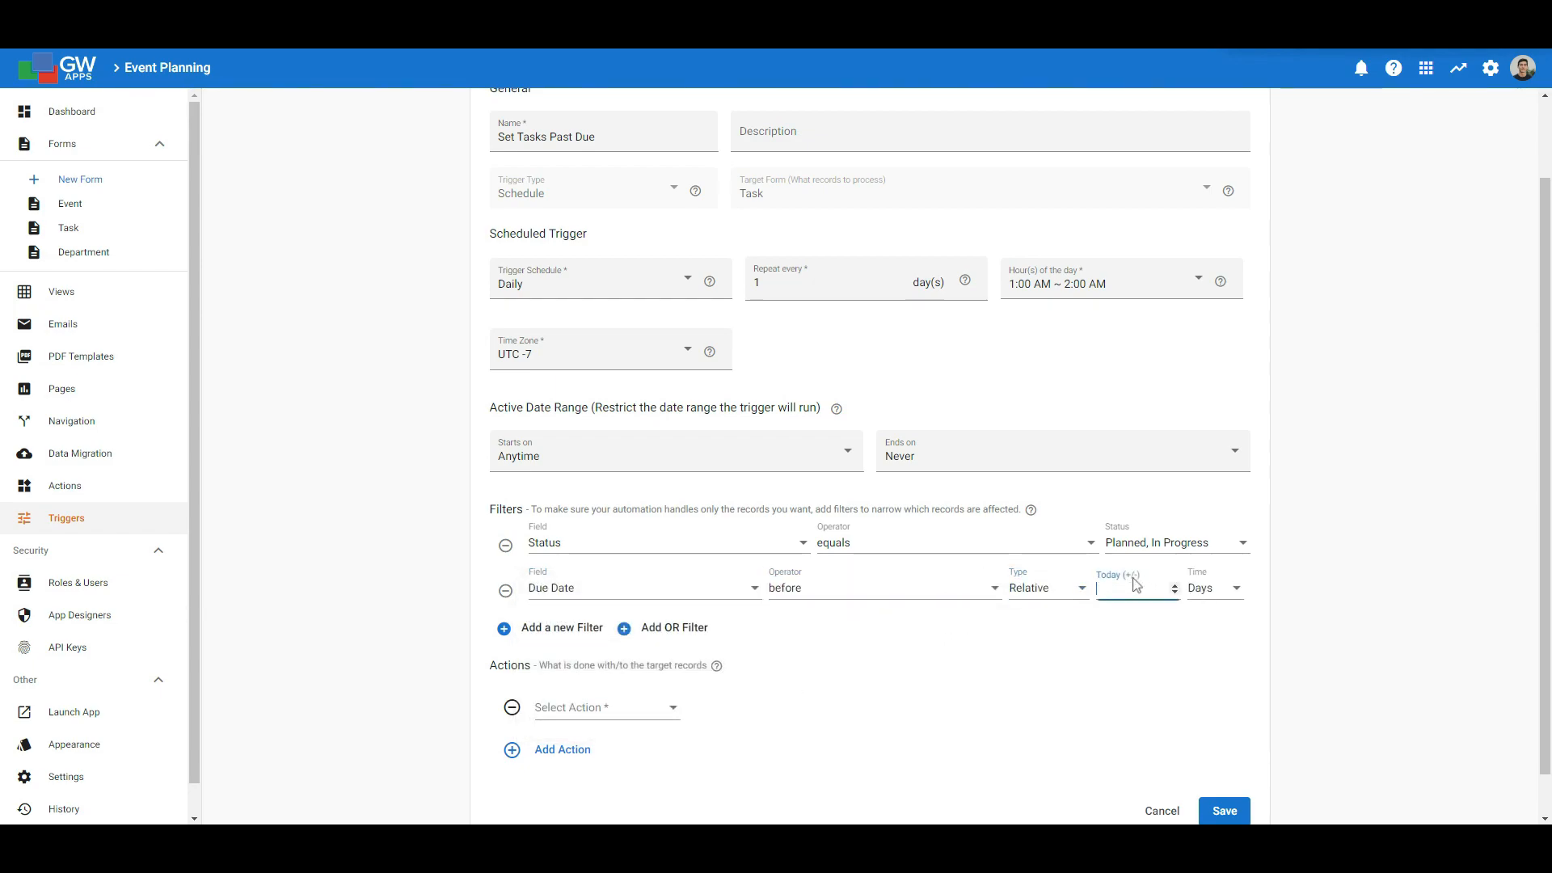
click(1105, 653)
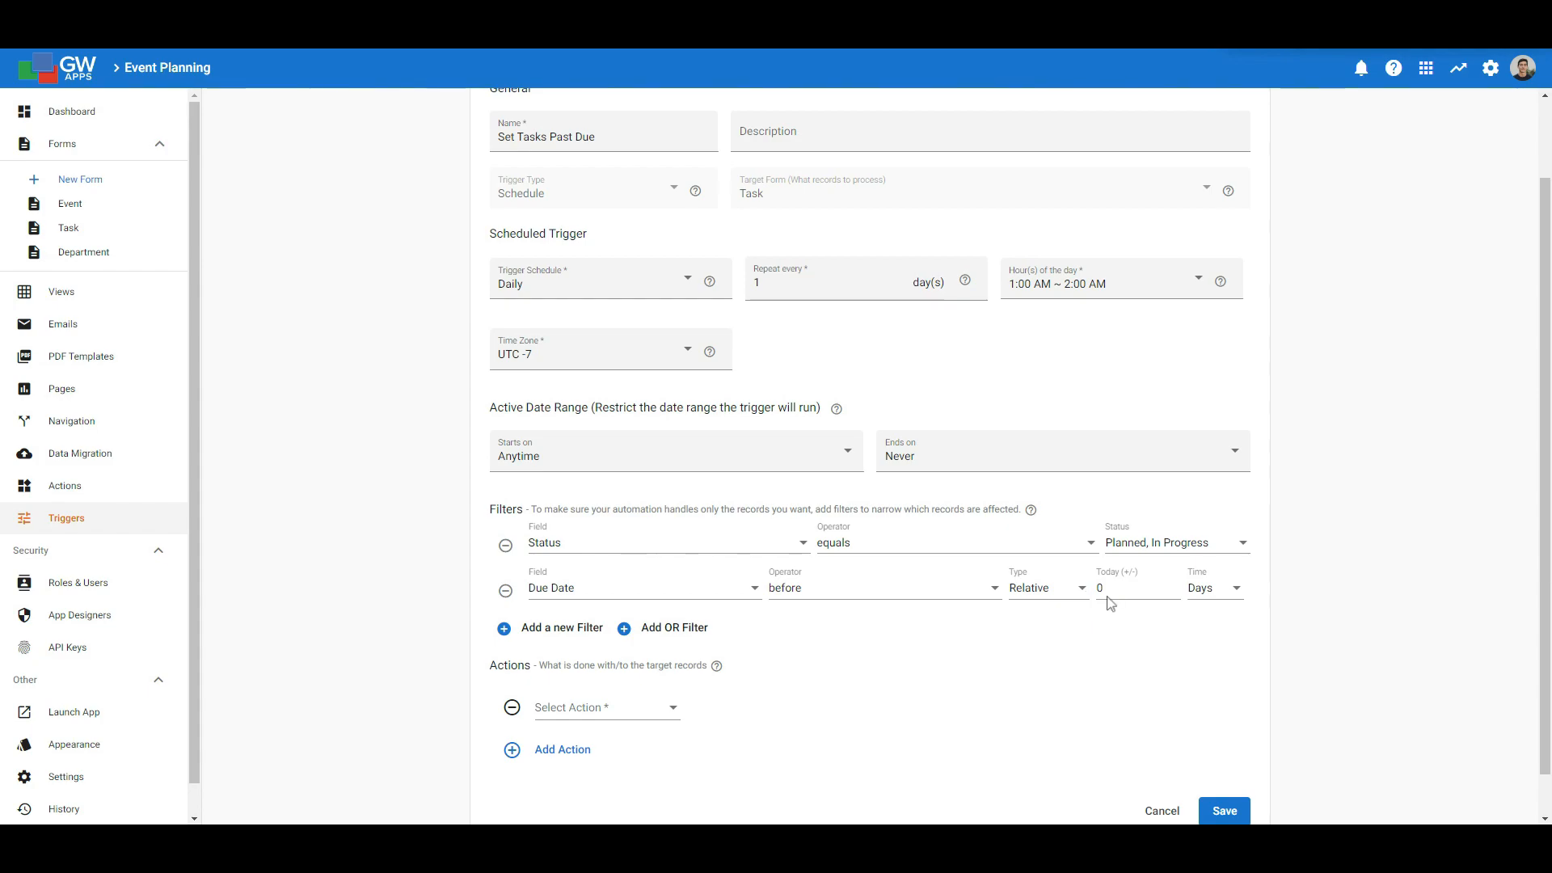
- Start a new Update Record action for the trigger and name it Change Task Status to Past Due
click(623, 707)
scroll(678, 606, down, 4)
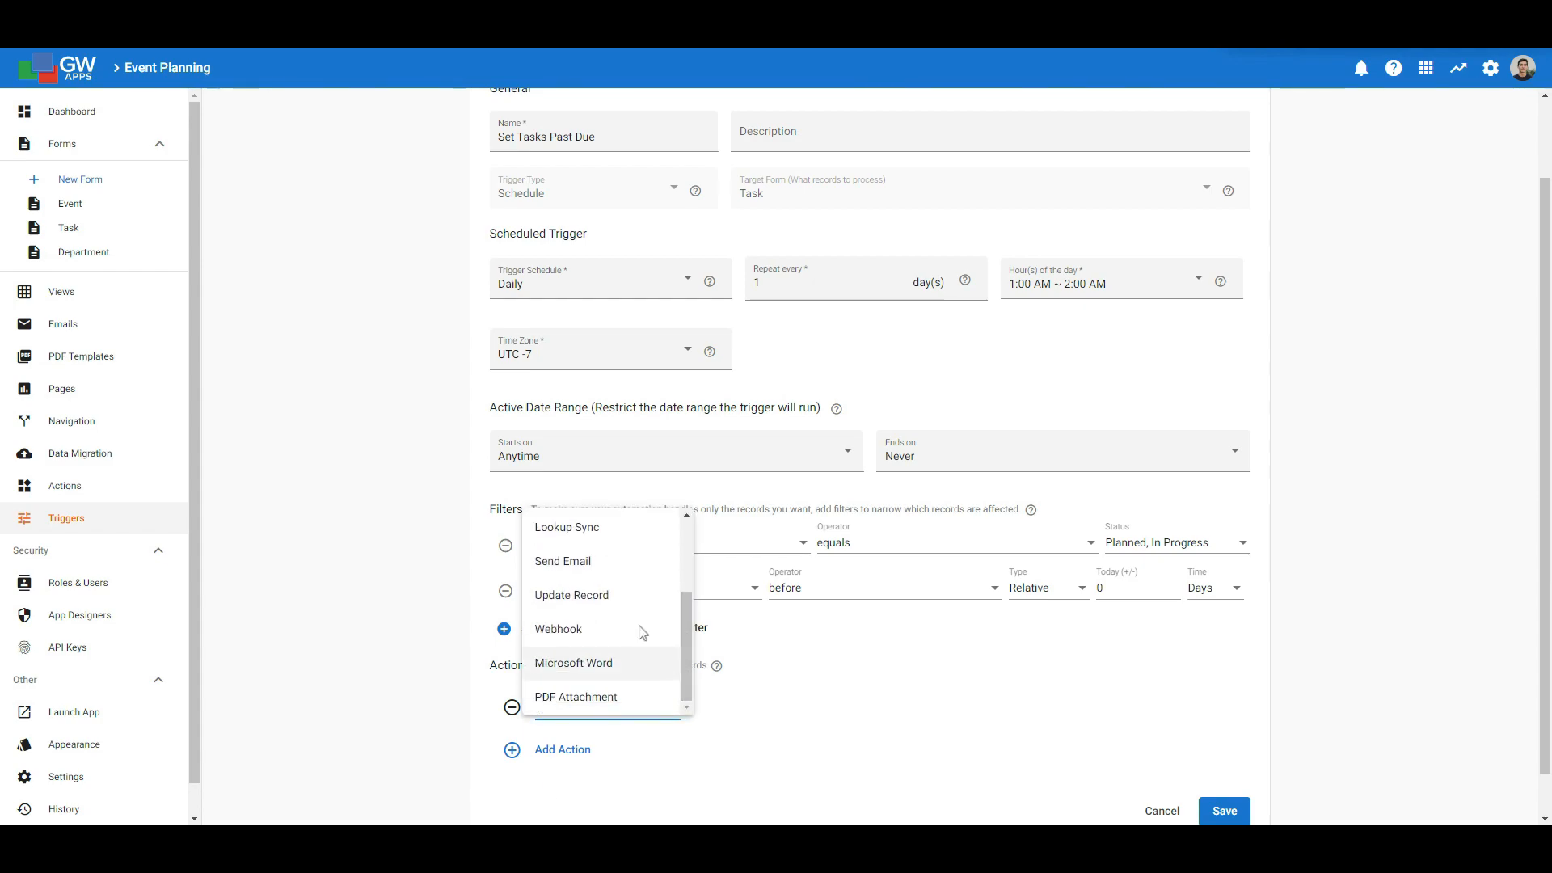
click(606, 608)
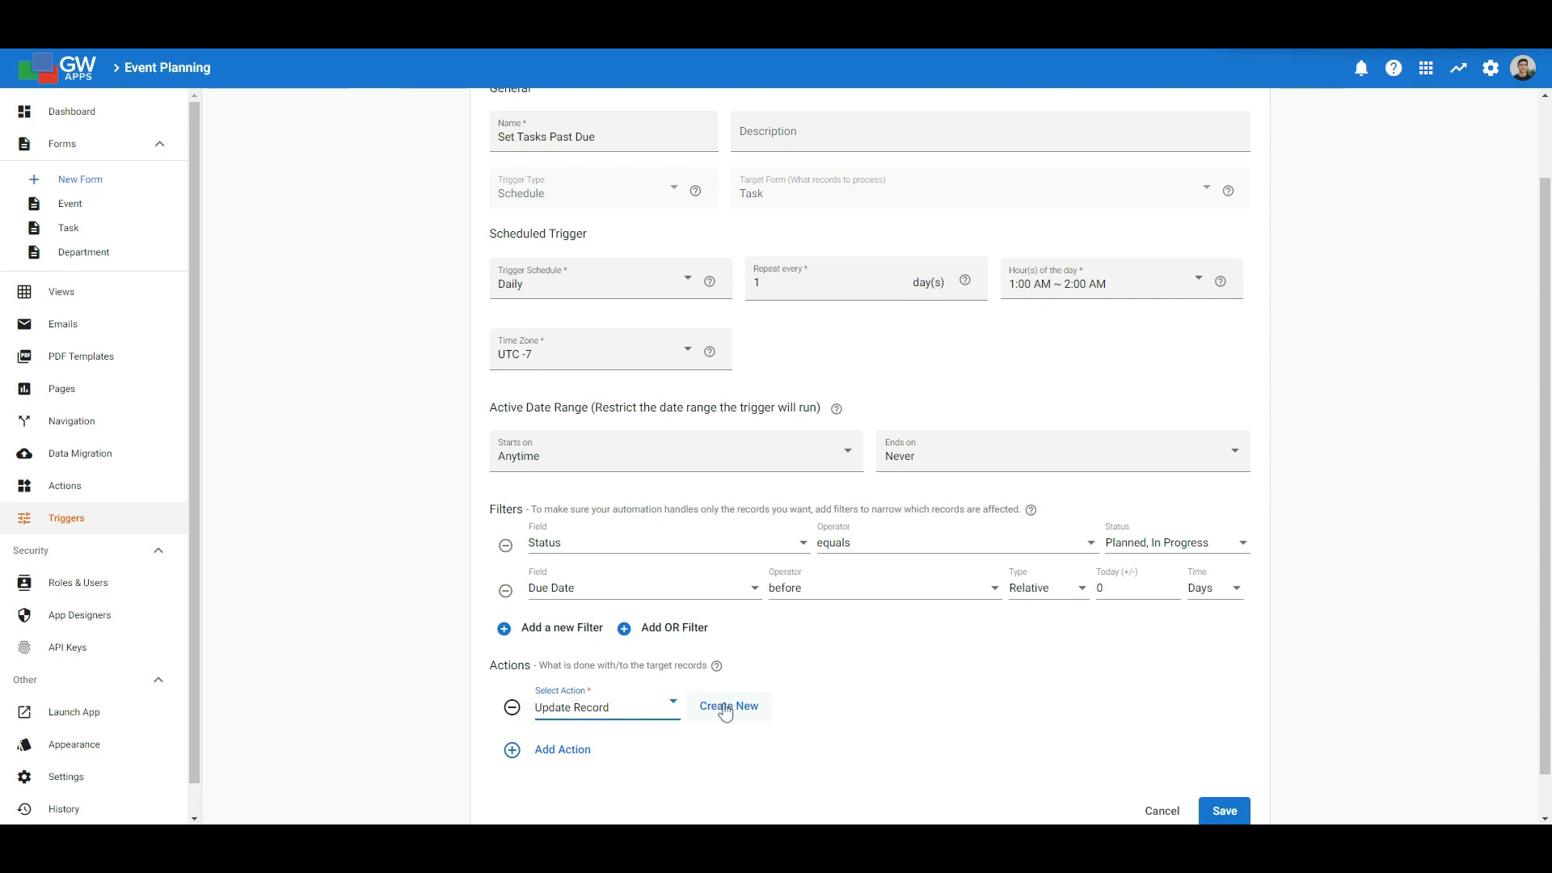
click(726, 713)
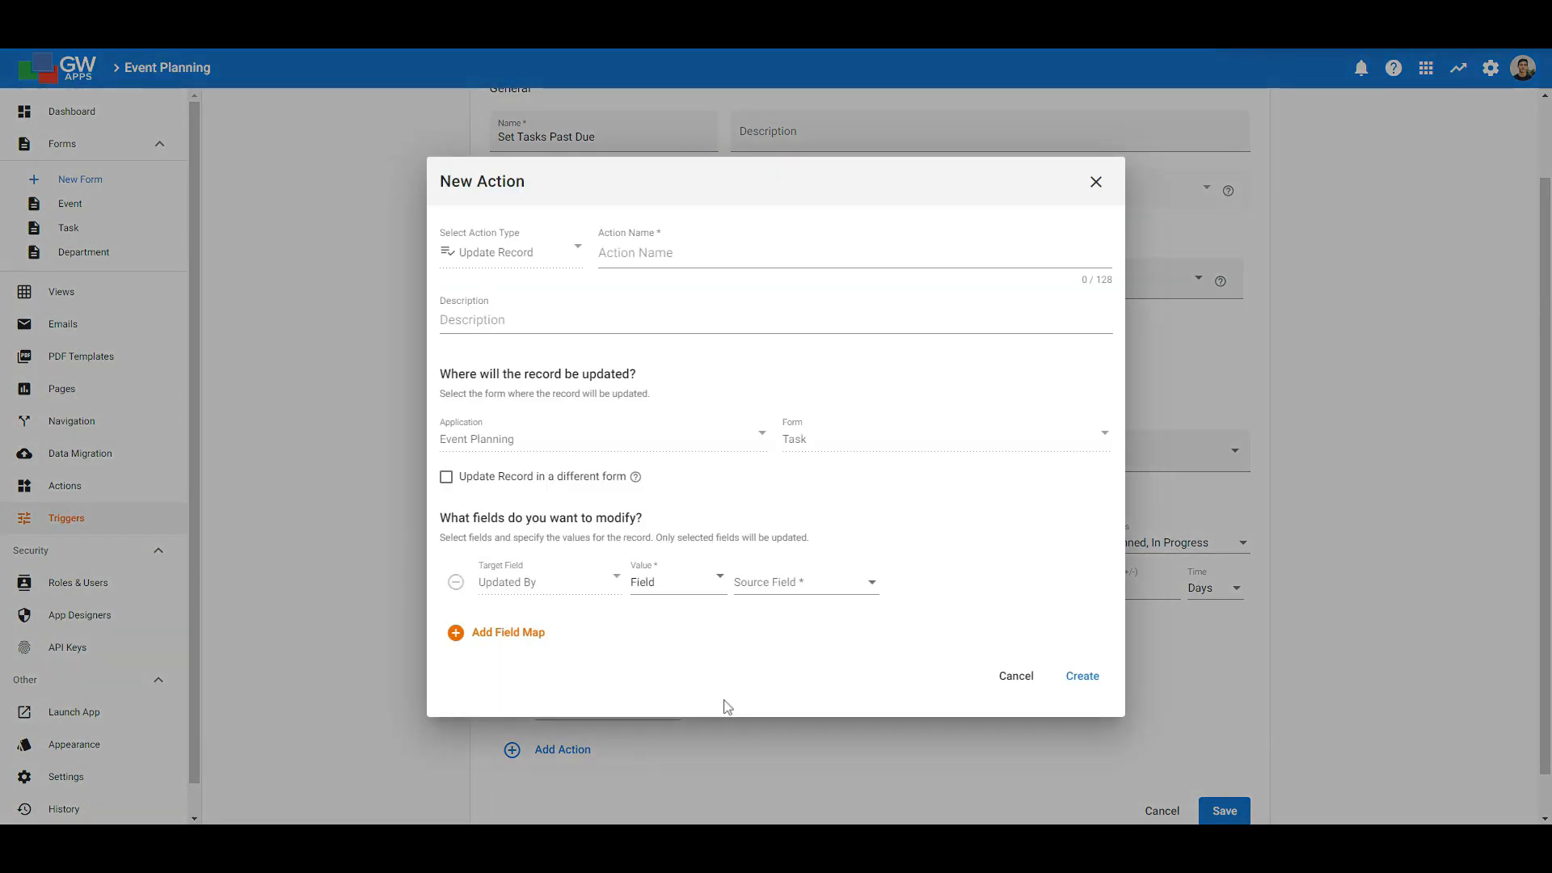
click(768, 257)
text(C)
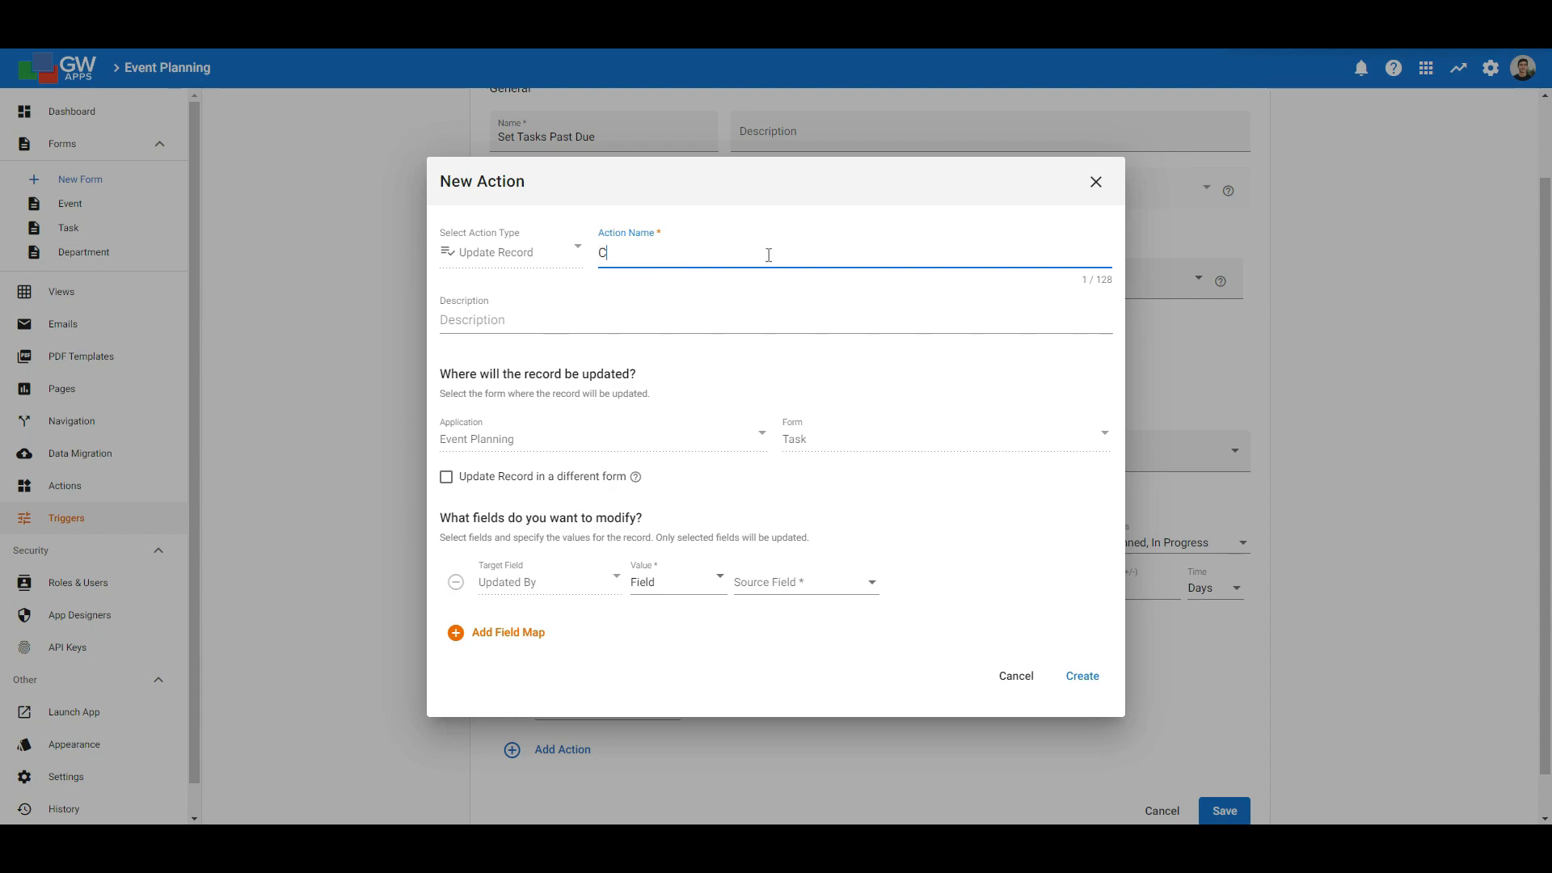
text(hange Task Status to Past Due)
click(944, 385)
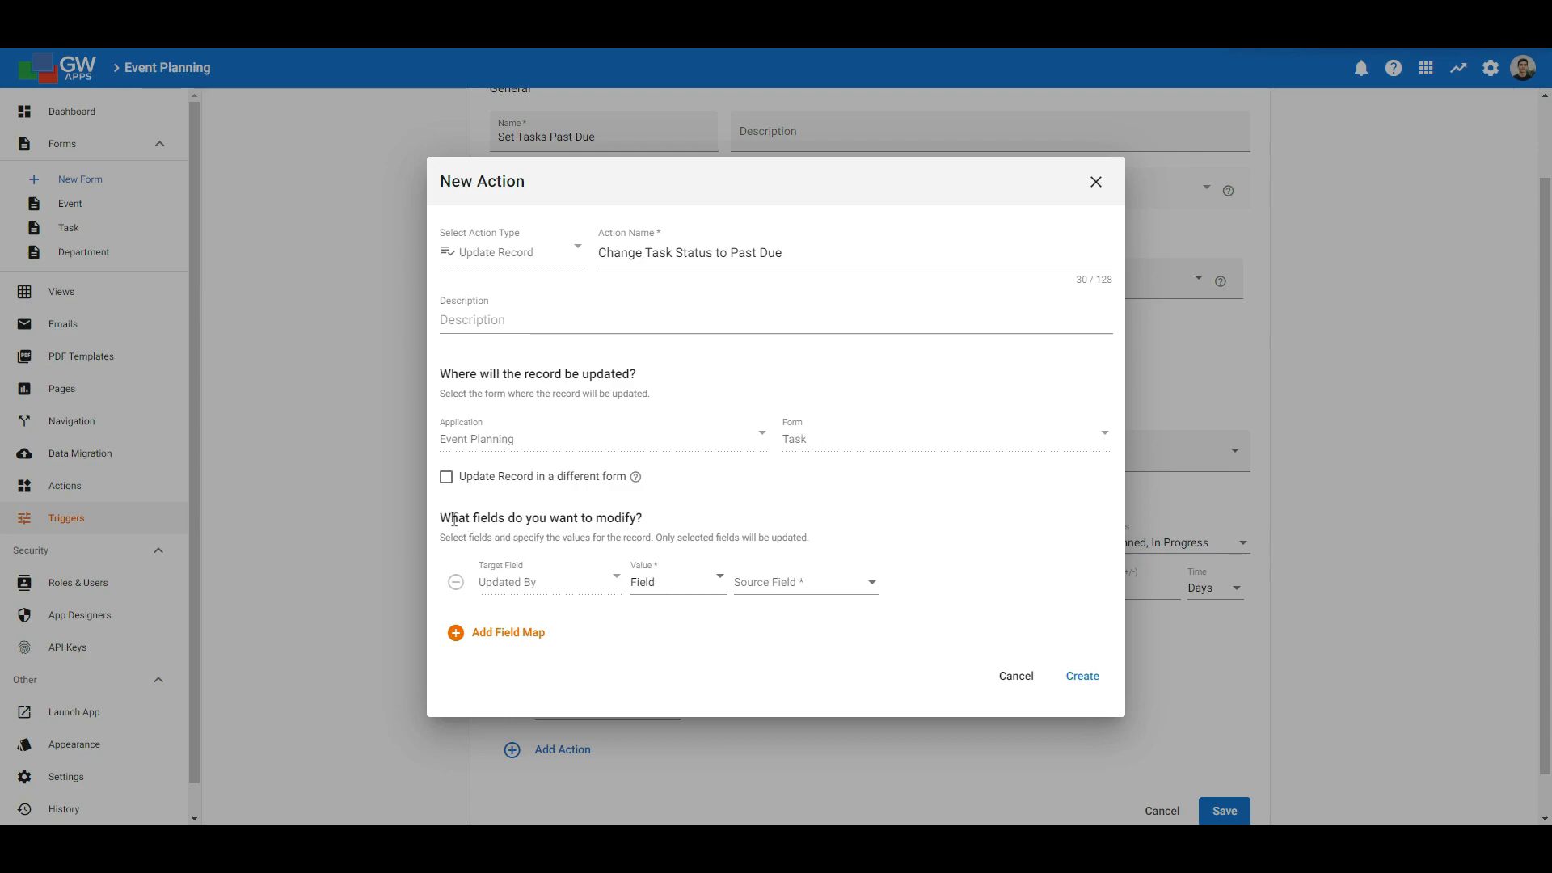
- Set the source field of the action's Updated By mapping to Updated By
click(804, 582)
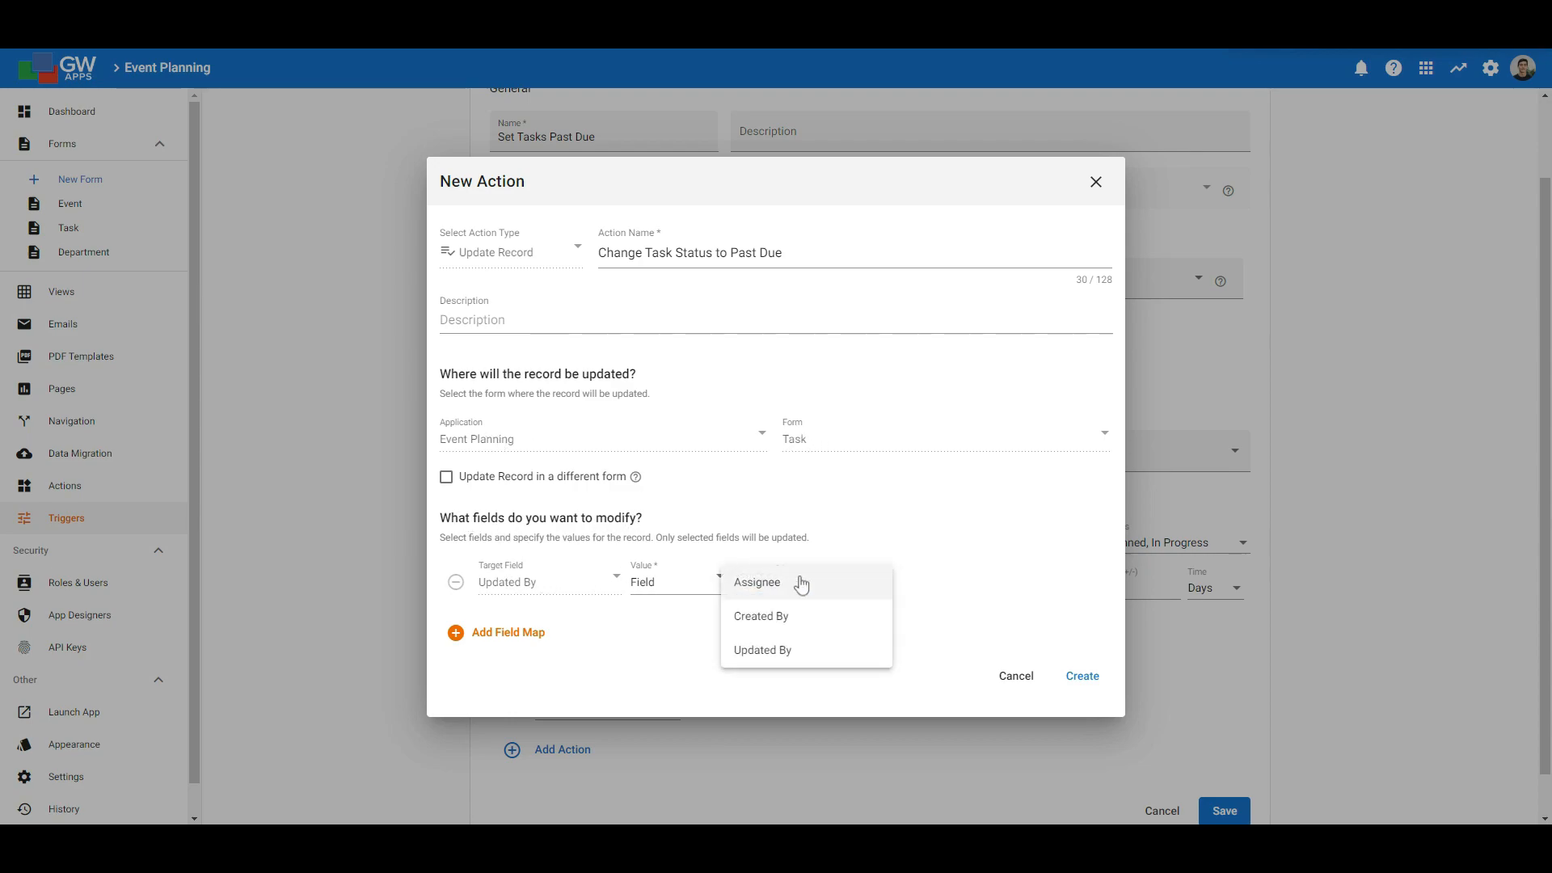
click(828, 651)
click(919, 614)
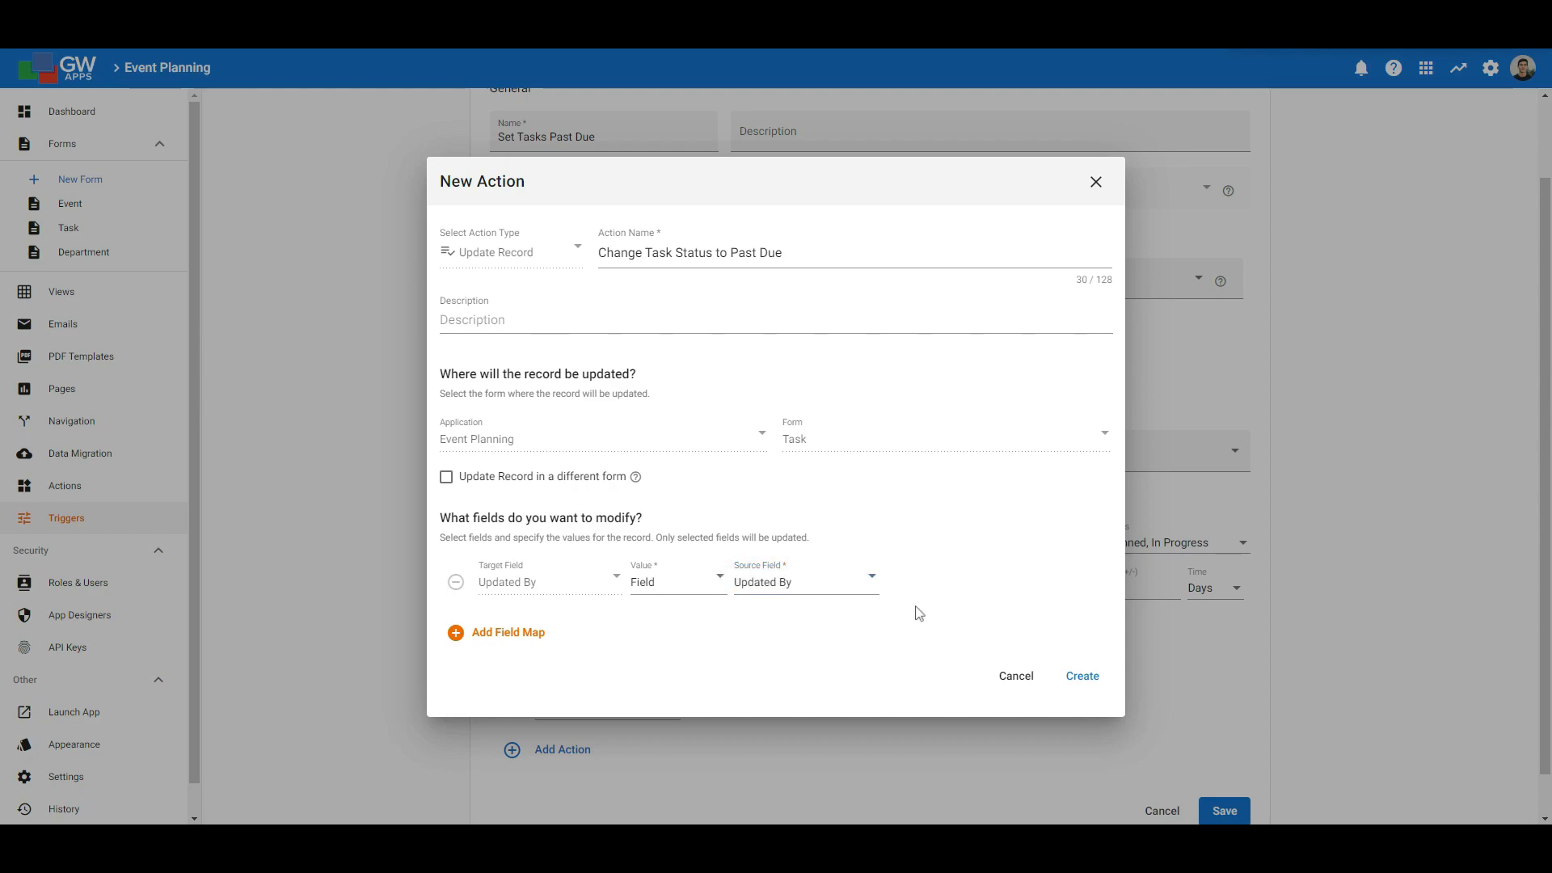
- Add a field map that sets Status to the custom value Past Due, and create the action
click(515, 639)
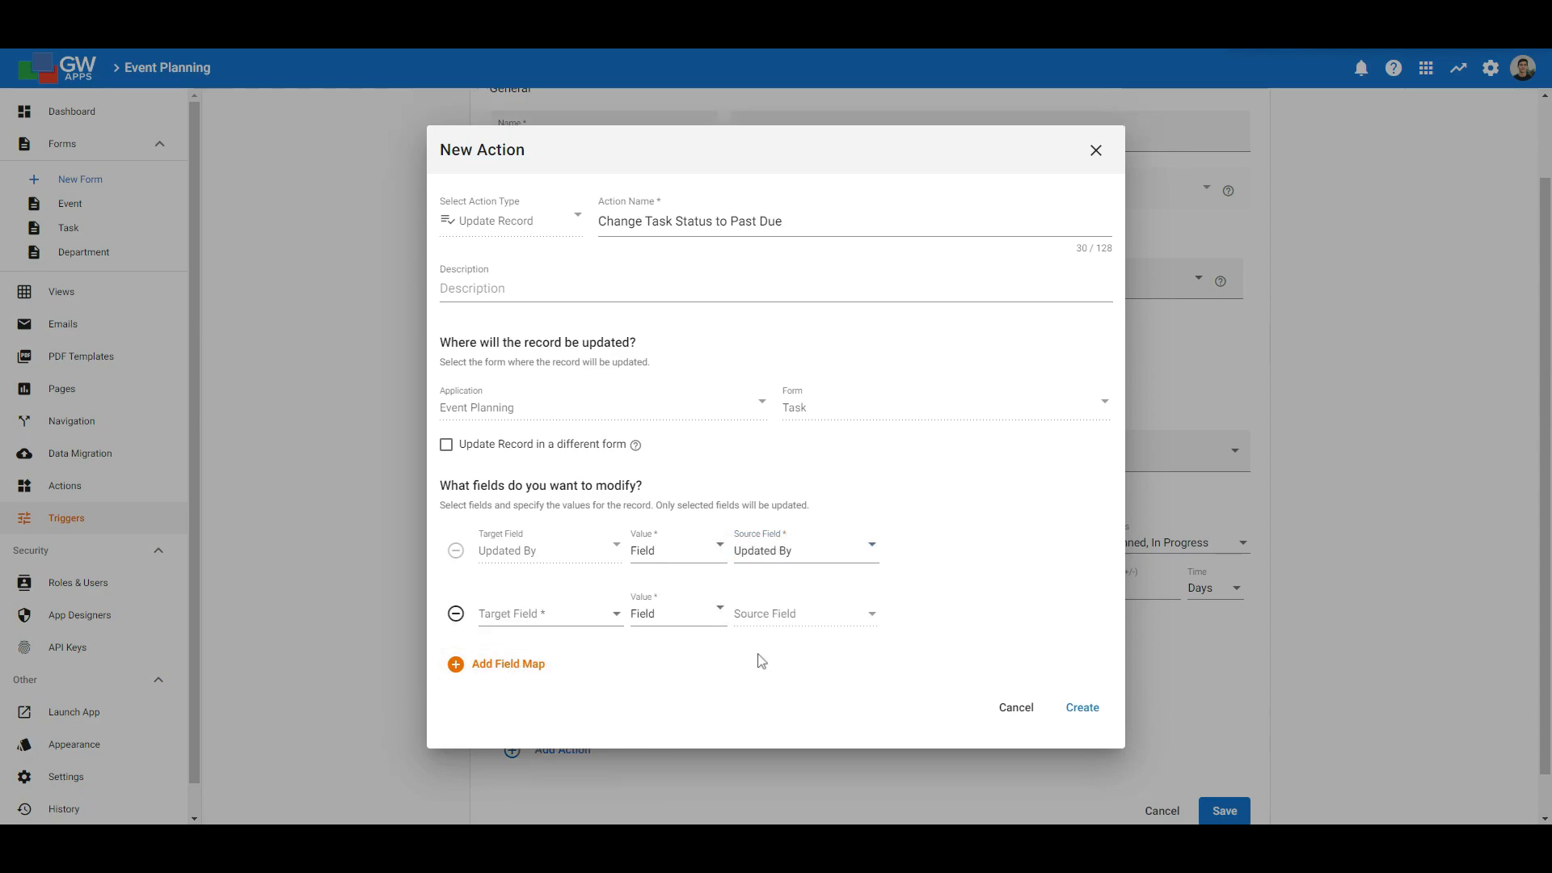
click(553, 621)
scroll(544, 695, down, 1)
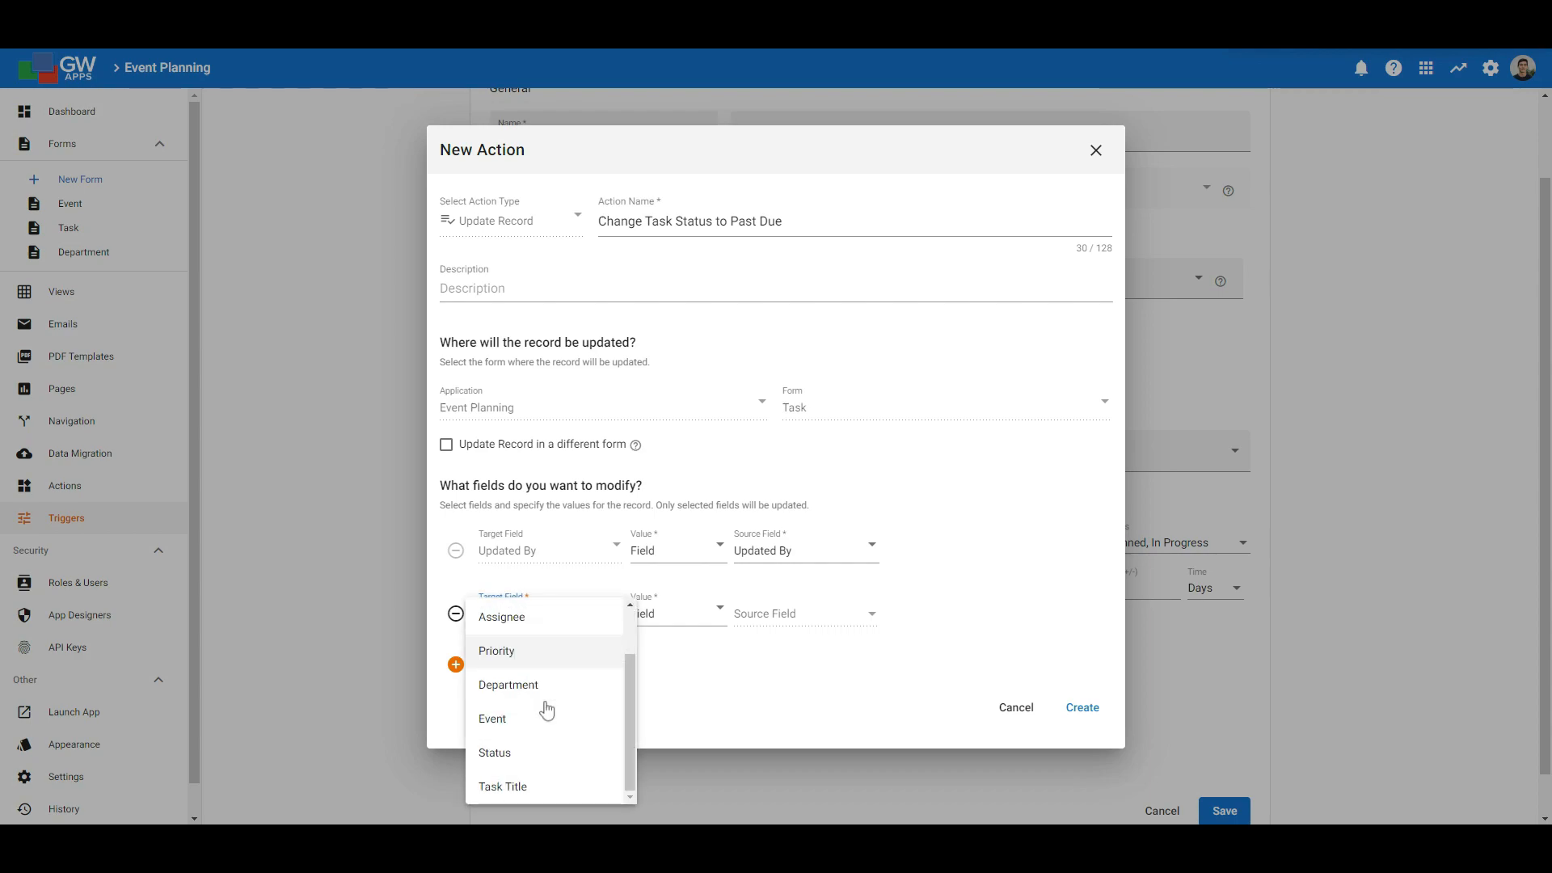
click(537, 748)
click(683, 623)
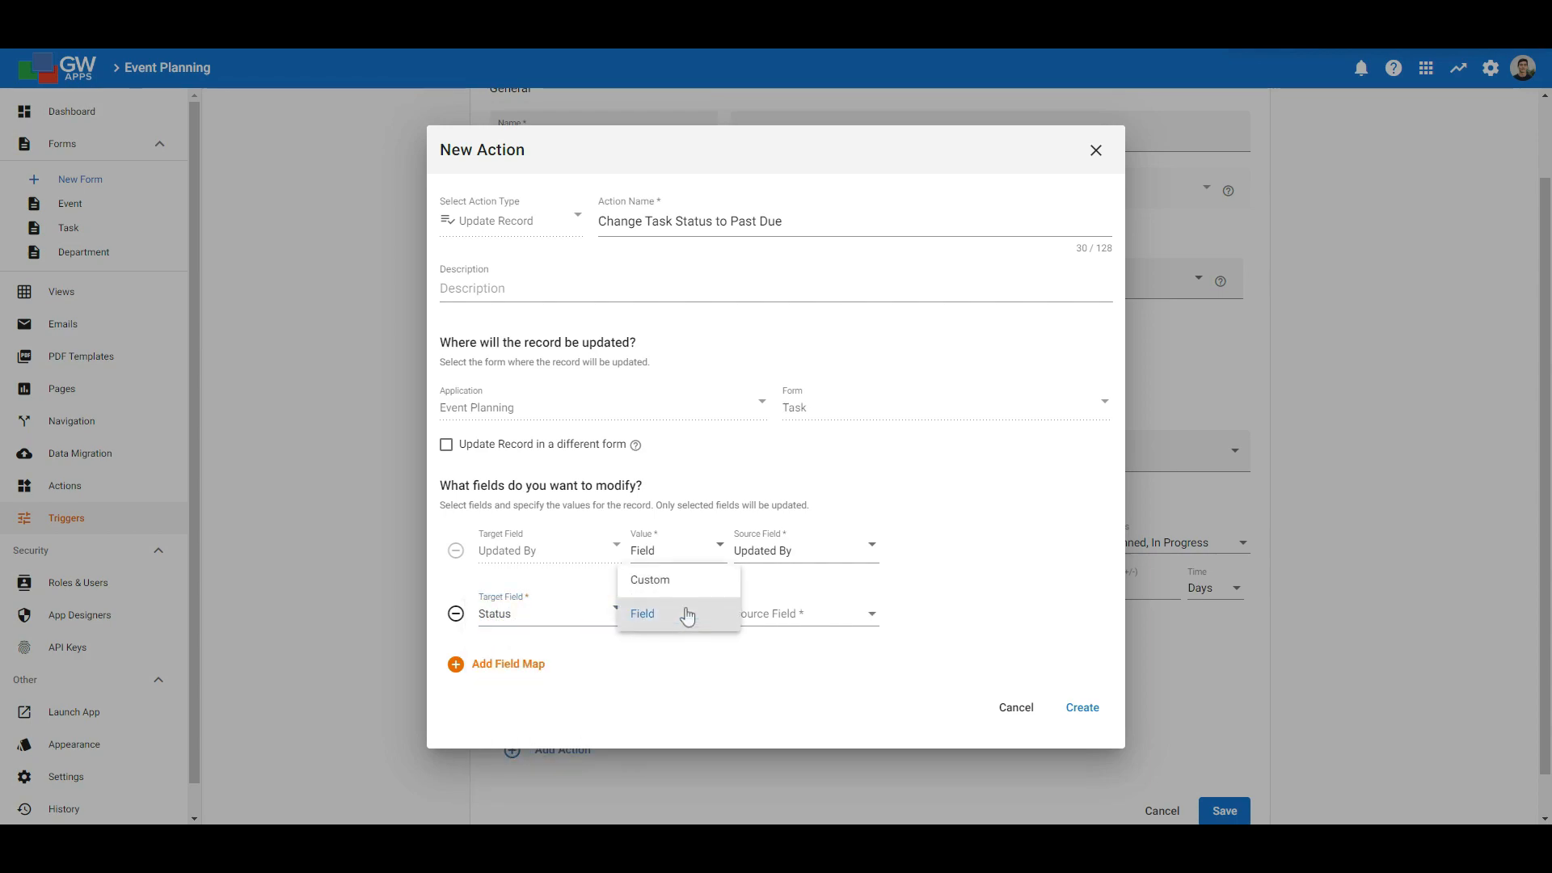
click(682, 583)
click(823, 628)
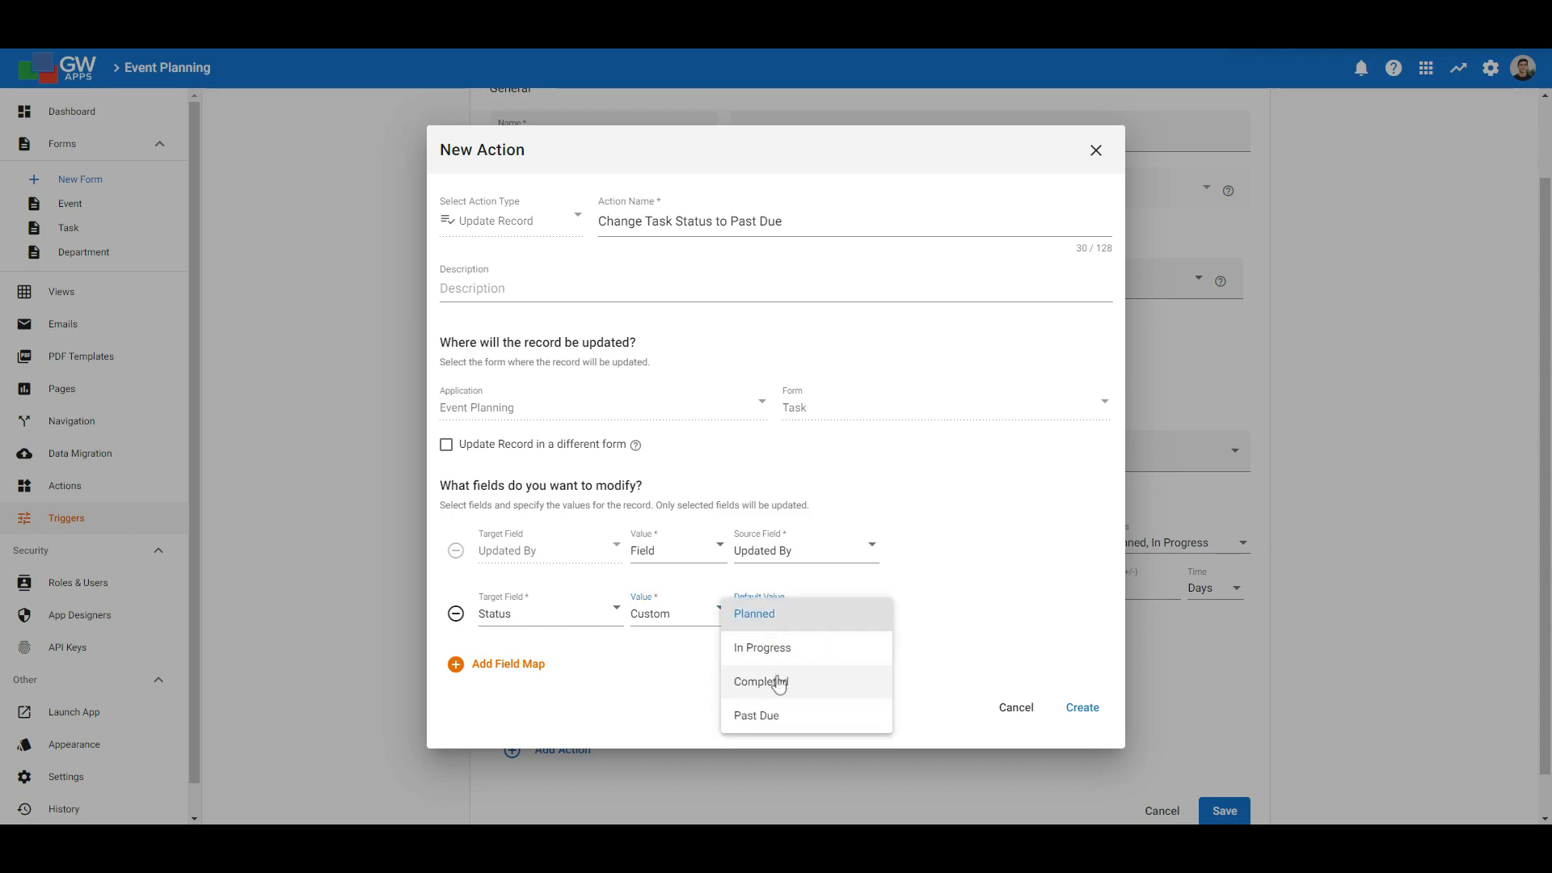
click(774, 721)
click(659, 673)
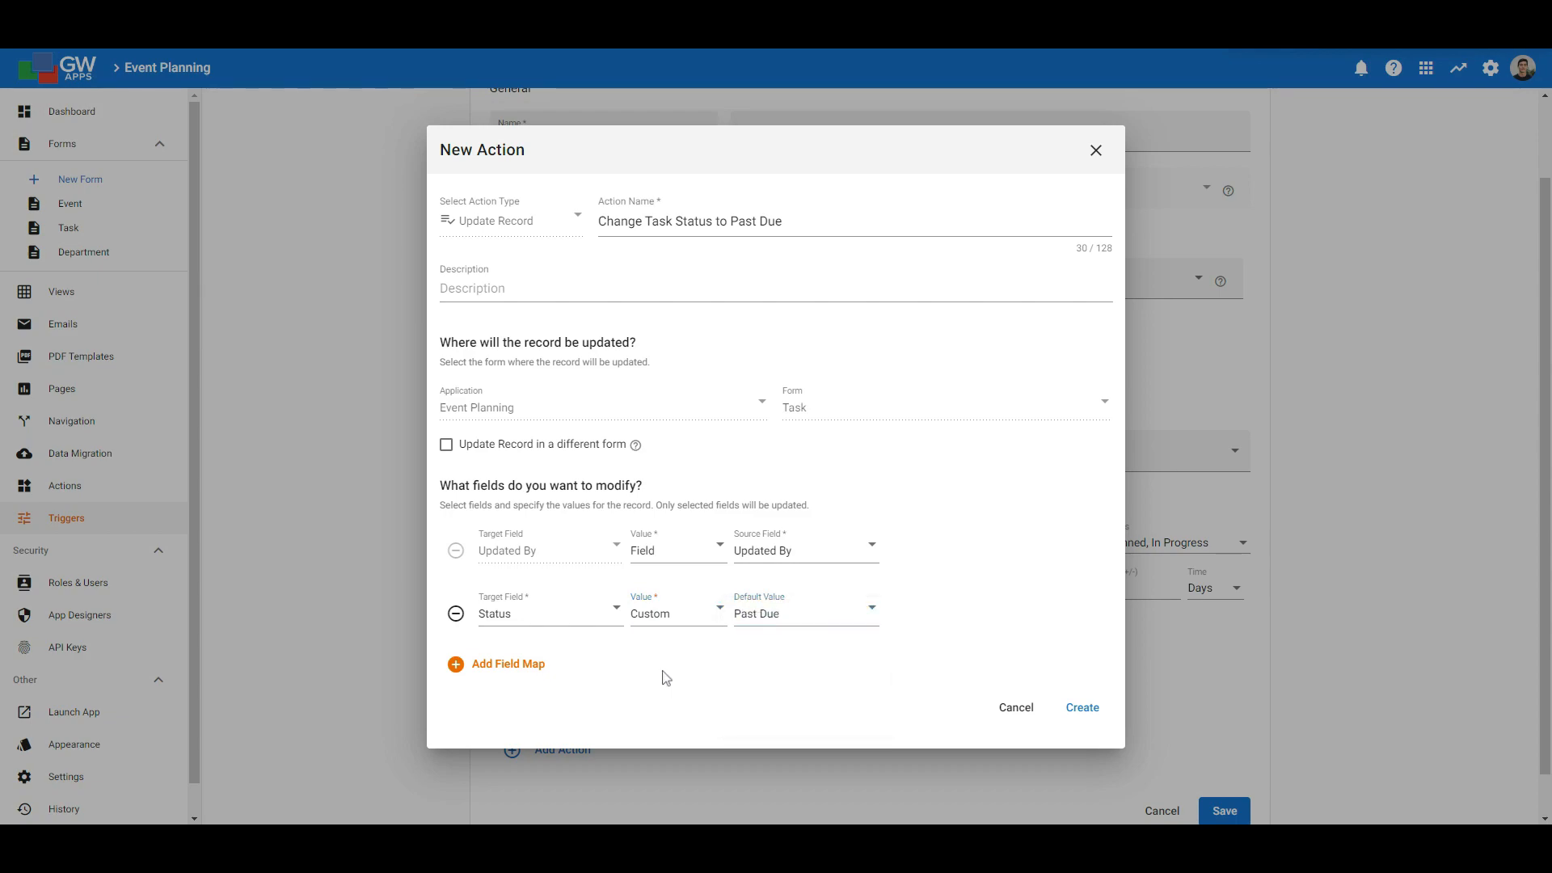
click(1074, 711)
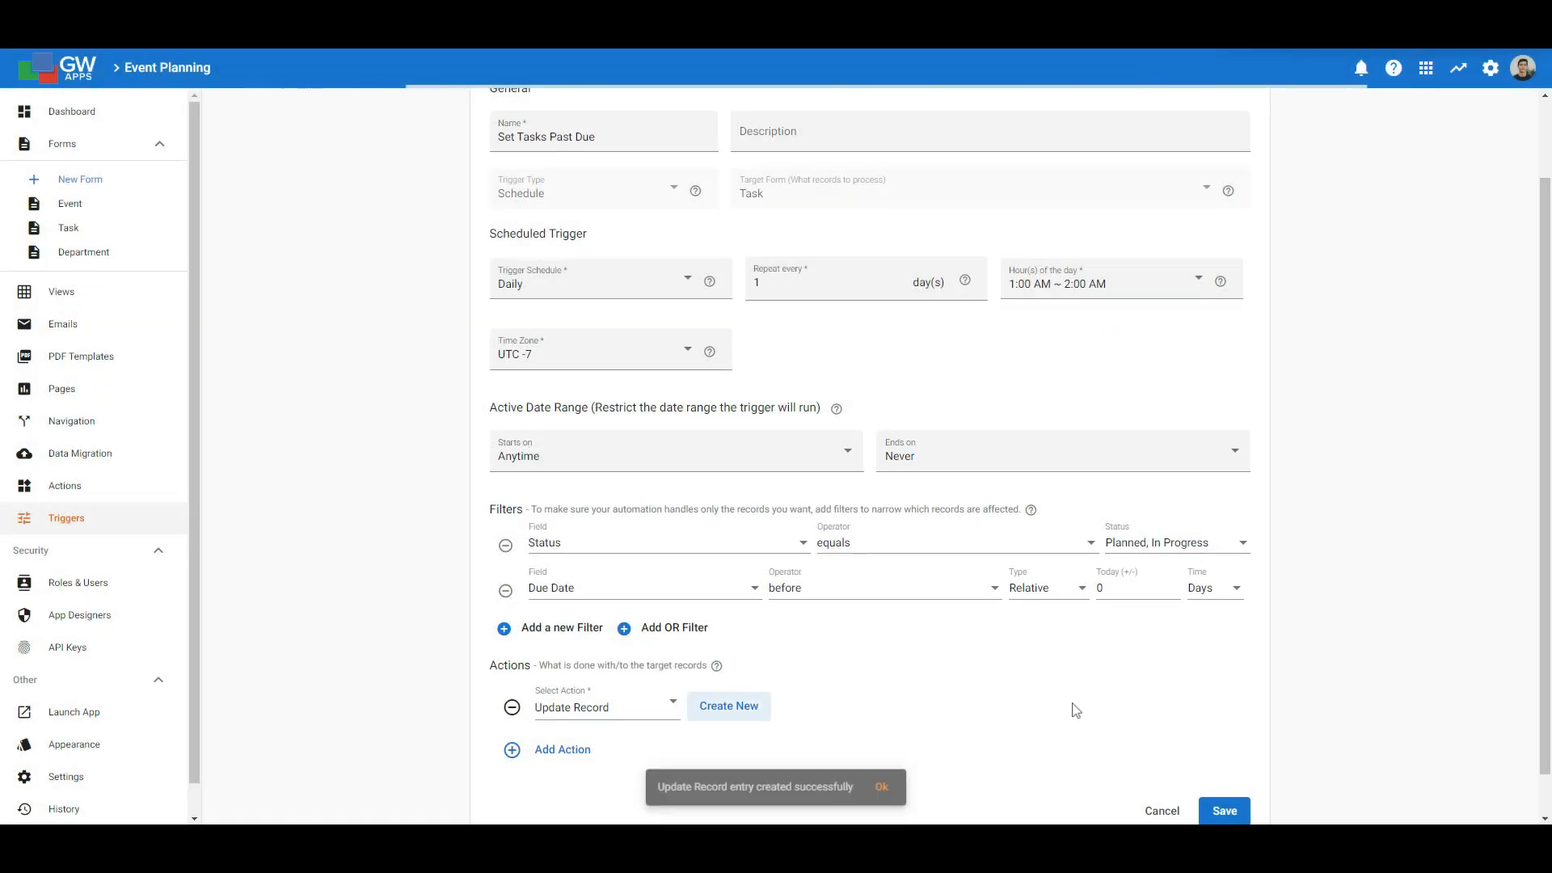
- Save the Set Tasks Past Due trigger and switch its status on
scroll(1017, 701, down, 1)
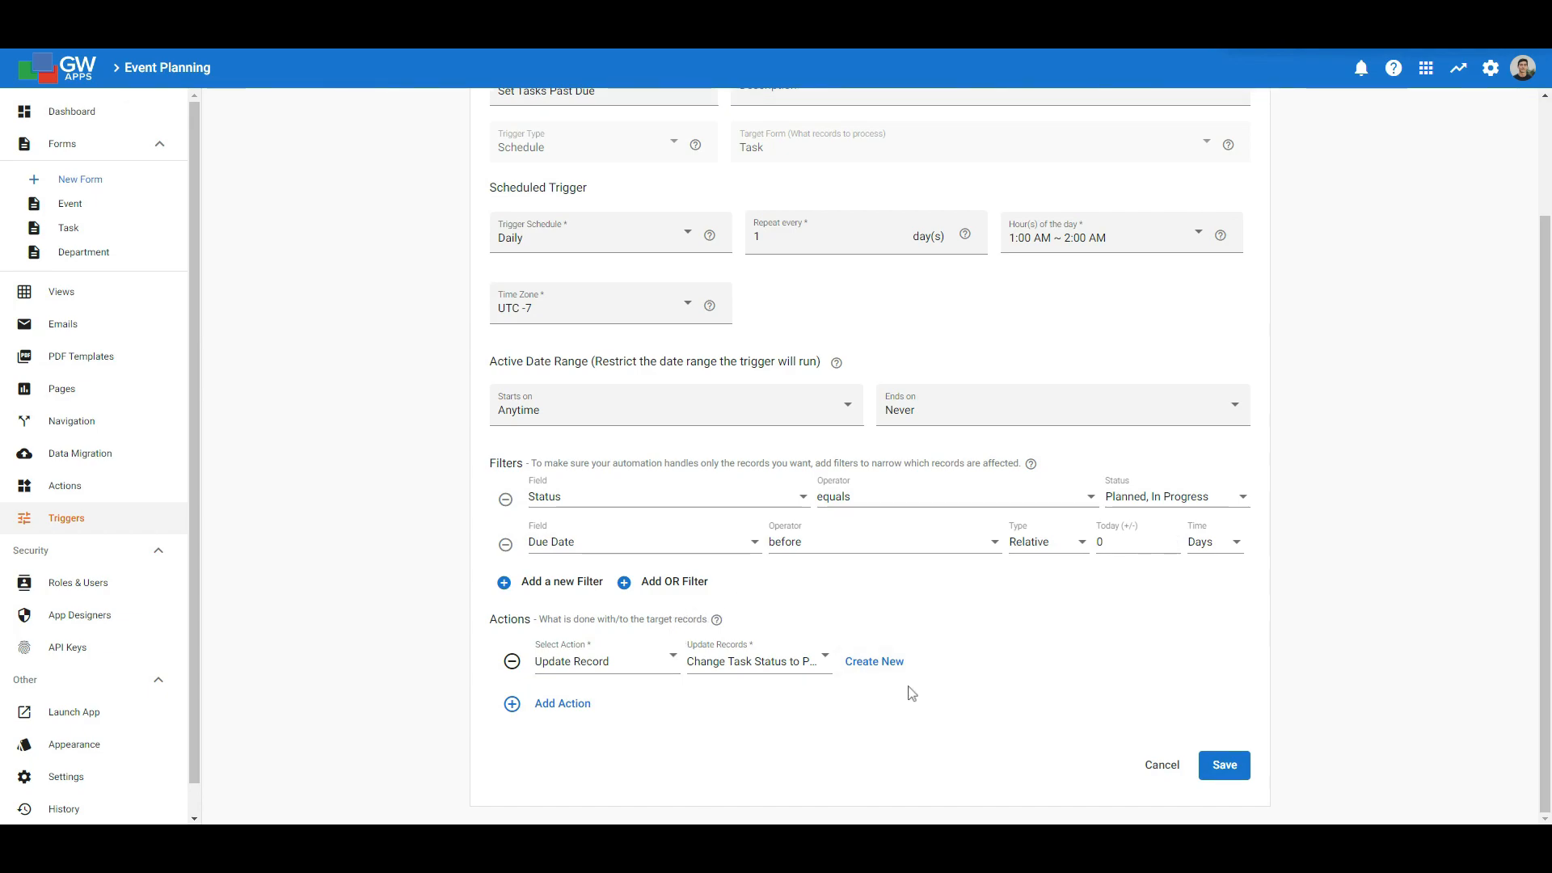
click(1222, 764)
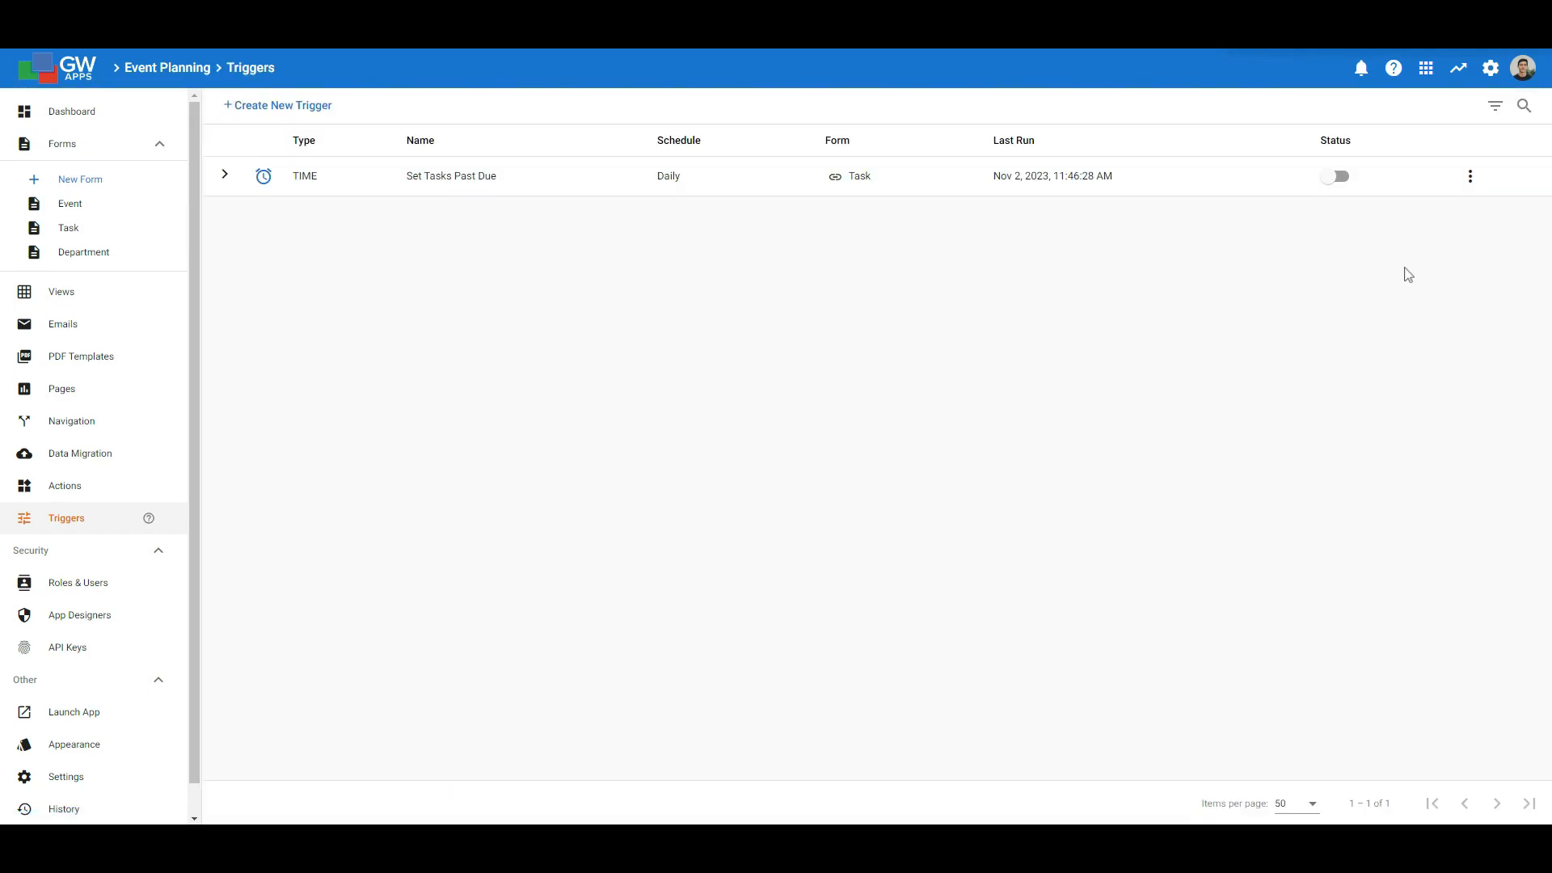
click(1335, 184)
click(869, 485)
- Open the Task form's design and bring up the lookup options of the Event field
click(124, 233)
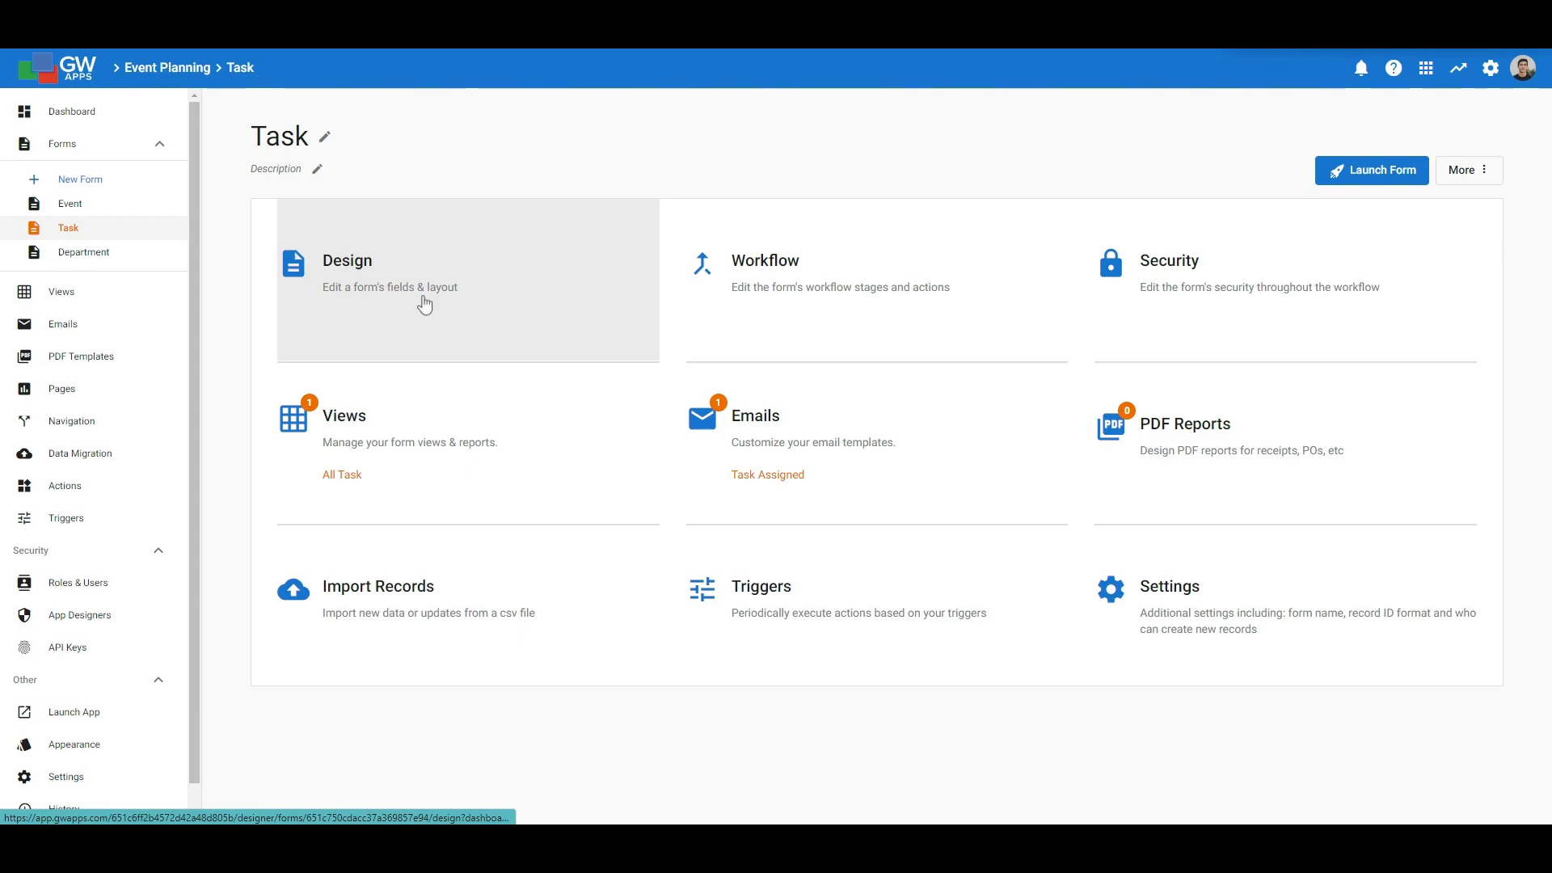
click(425, 305)
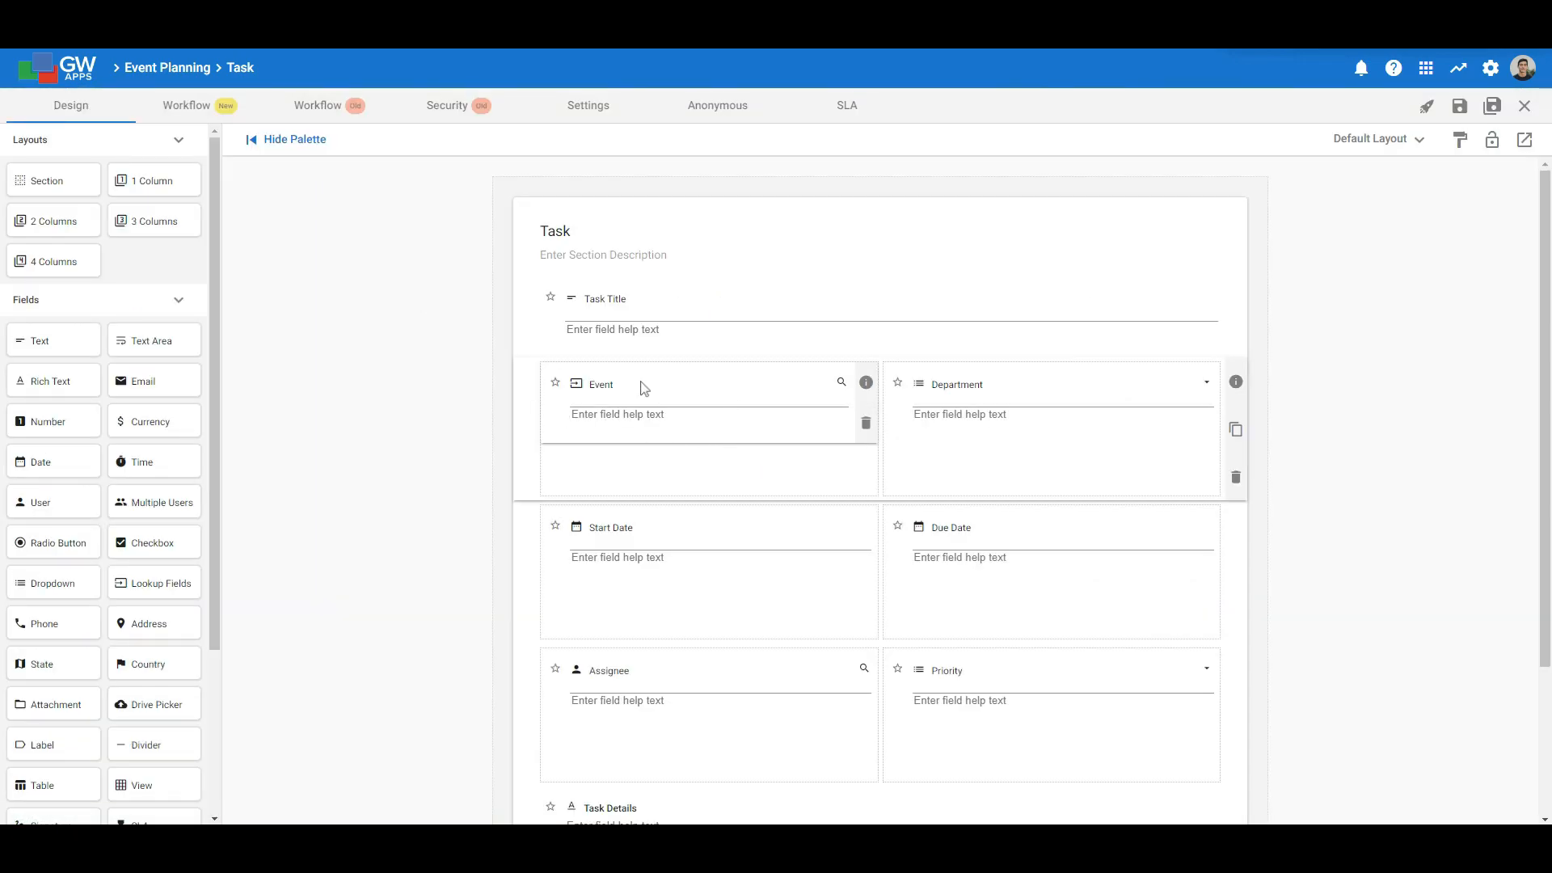
click(867, 383)
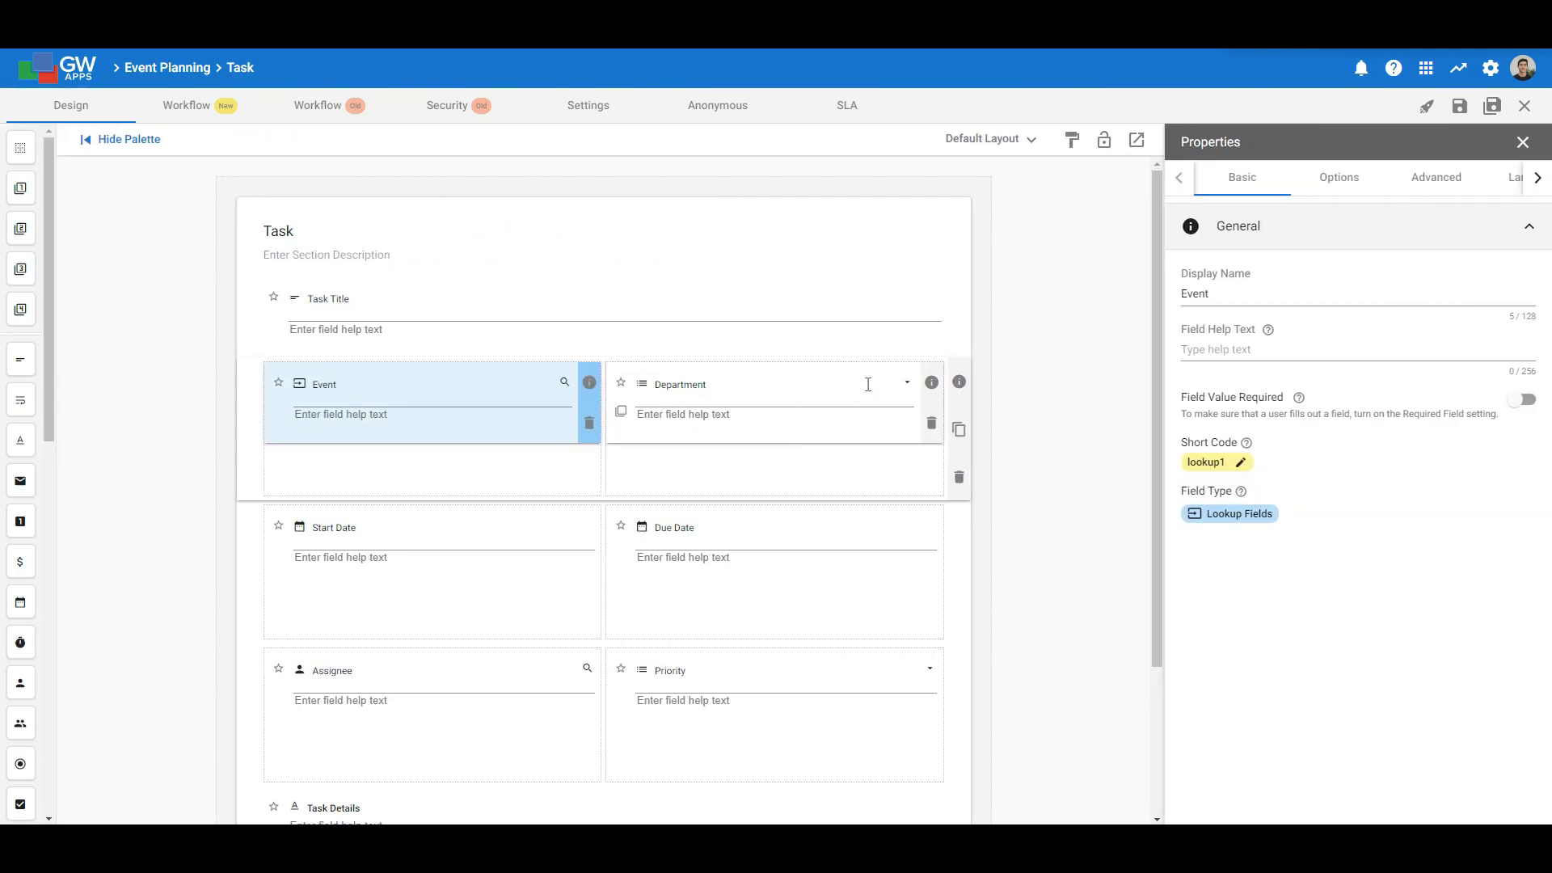
click(1339, 177)
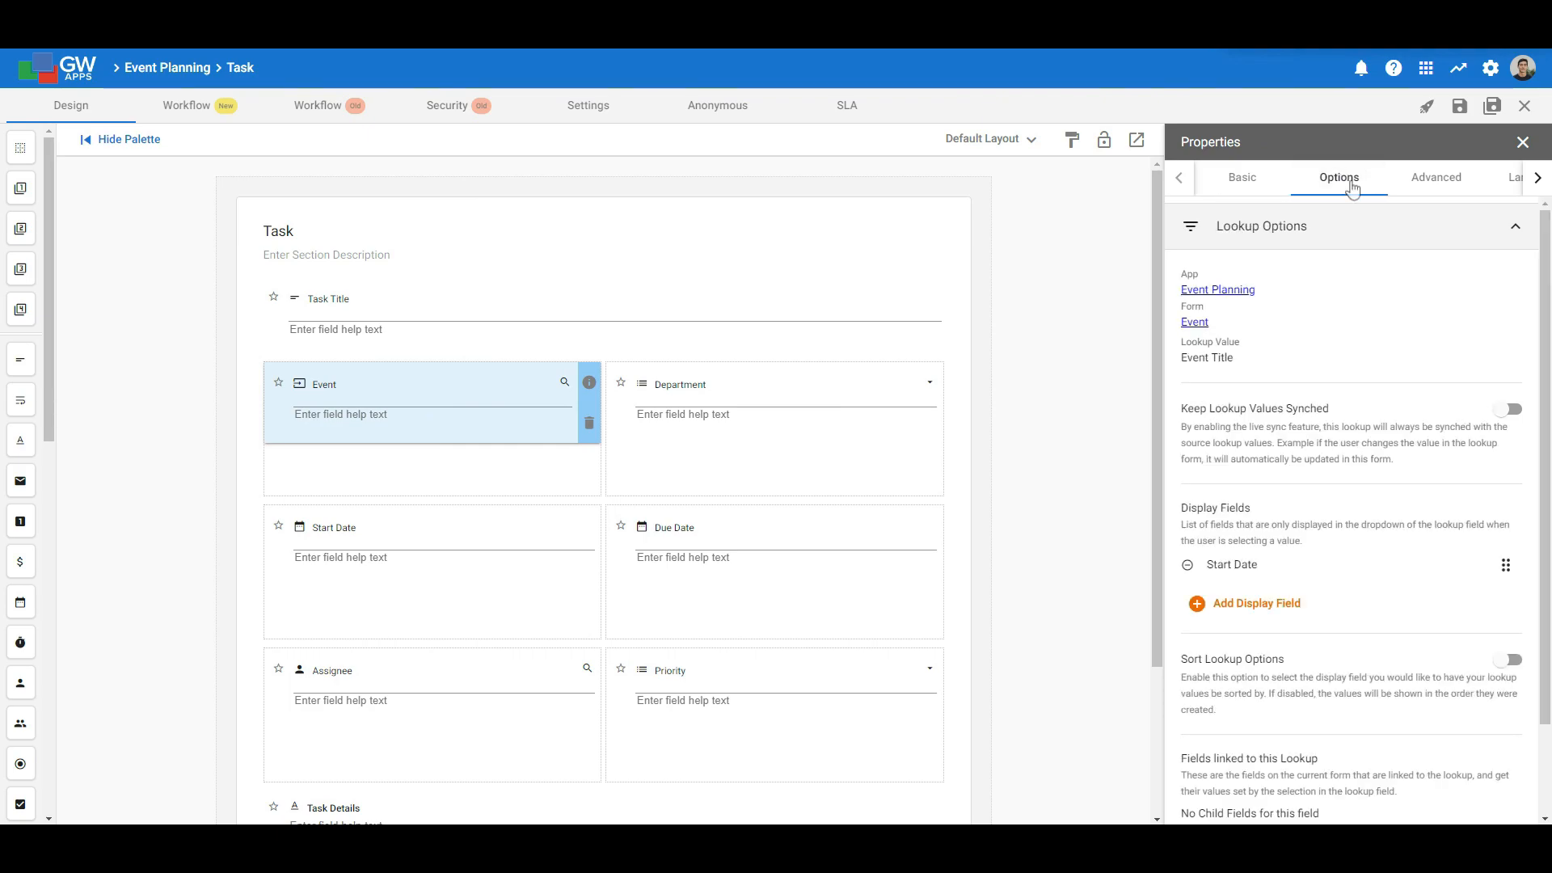
drag(1549, 276, 1550, 420)
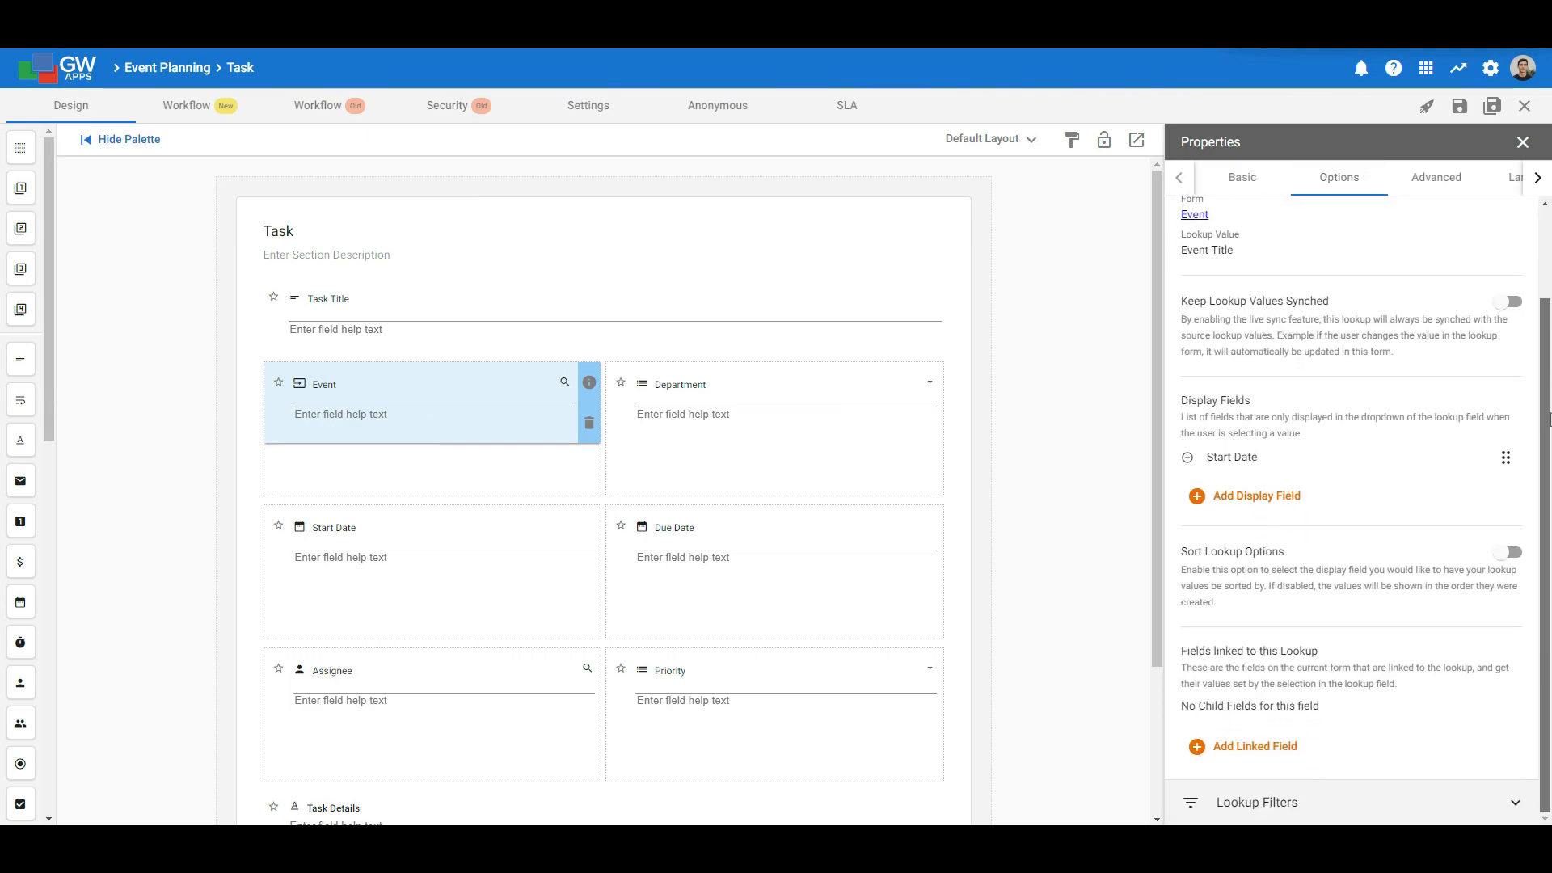
- Add a lookup filter to the Event field where Status equals Active, and save the Task form
click(1331, 811)
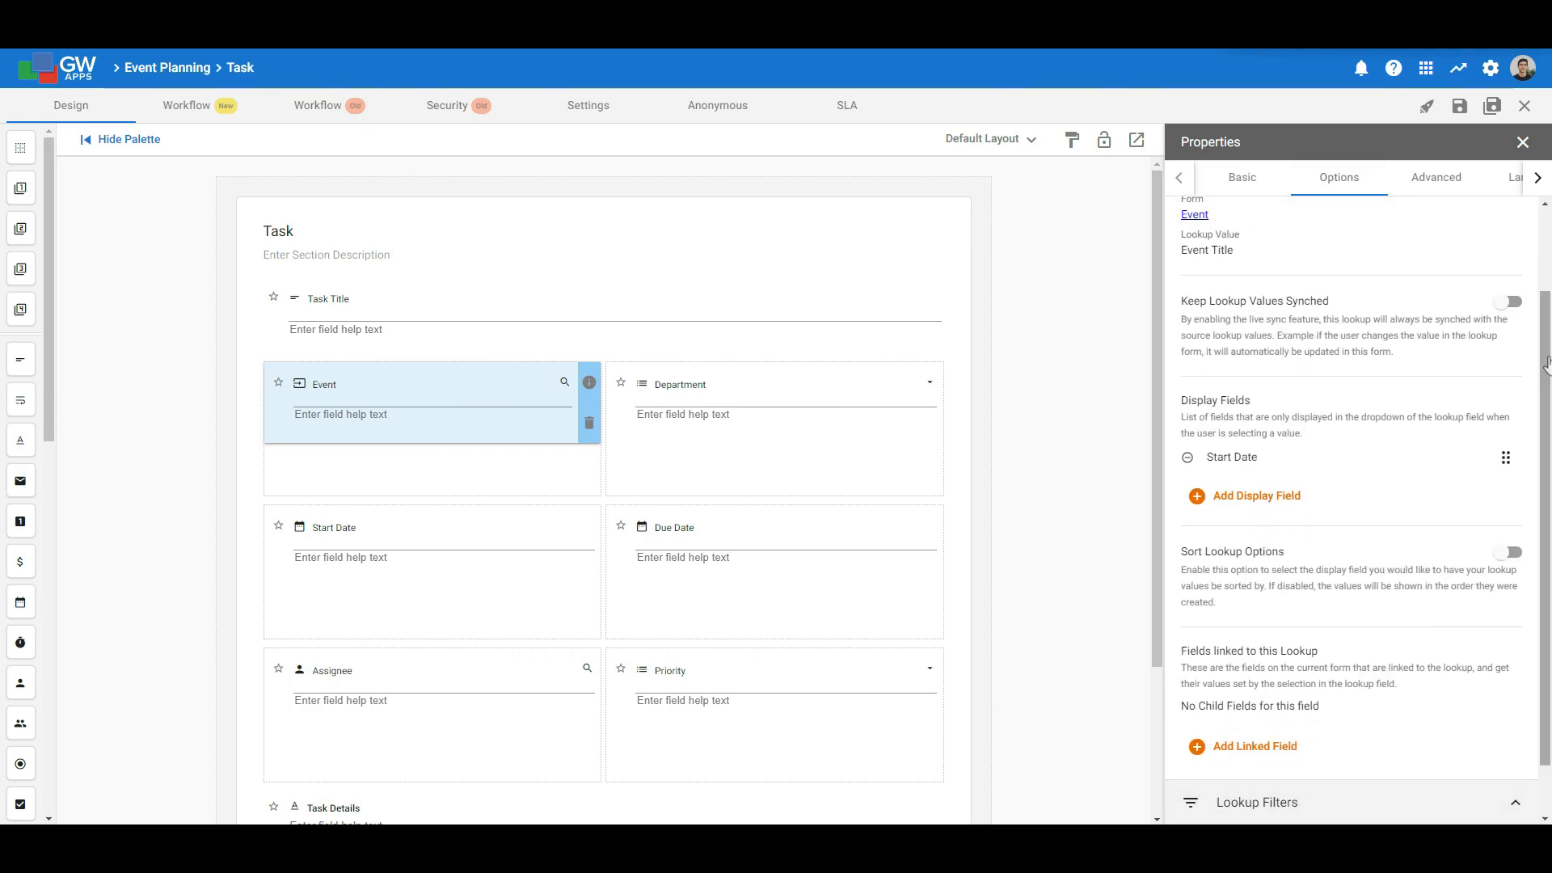
drag(1543, 358, 1546, 409)
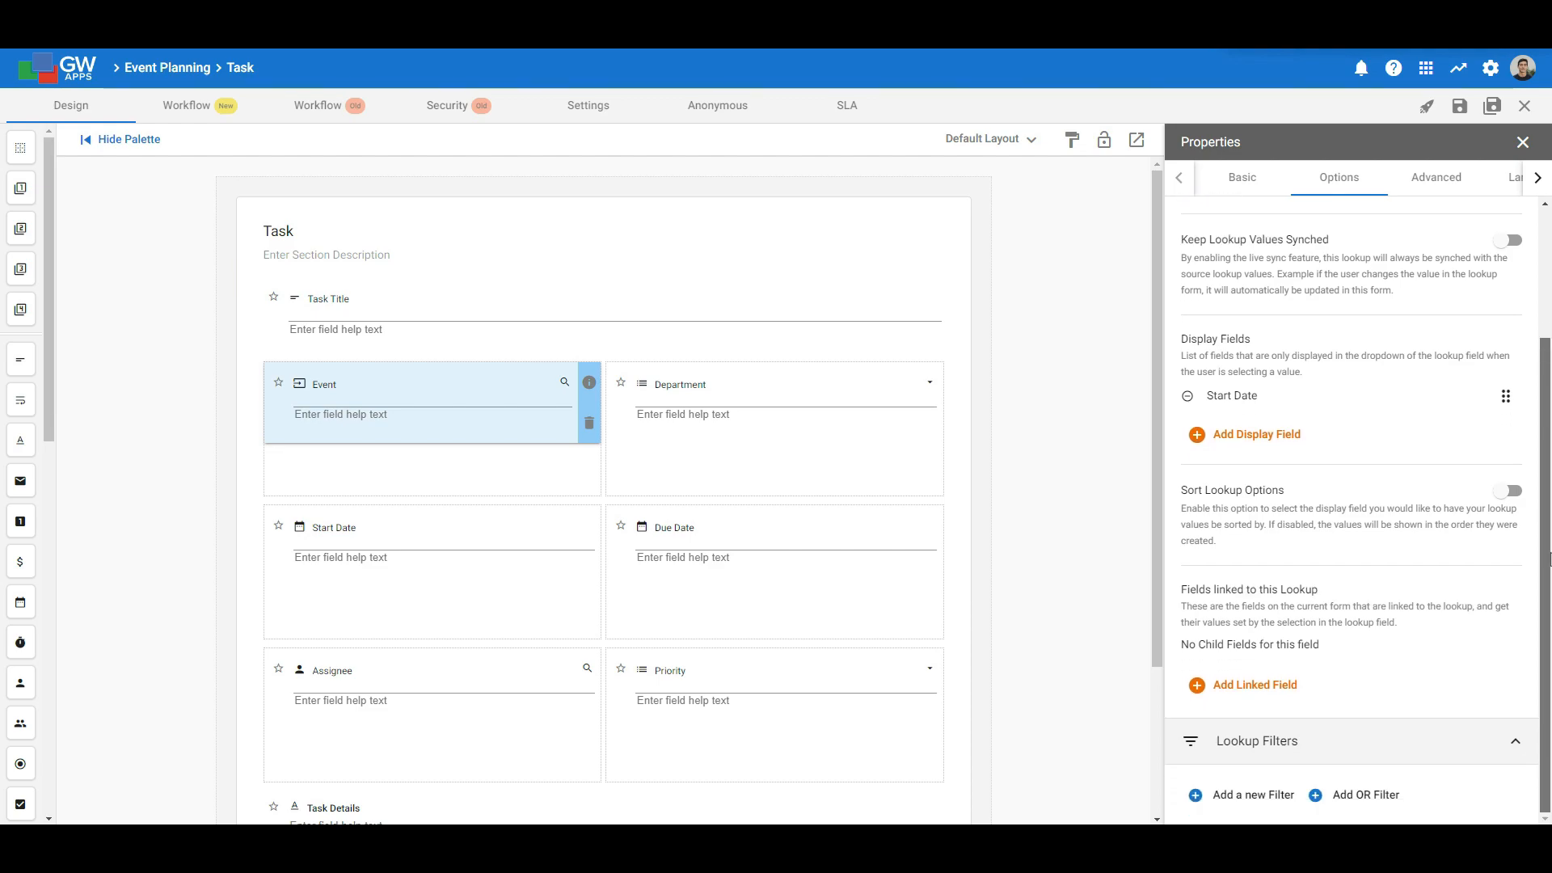
click(1252, 795)
scroll(1275, 769, down, 1)
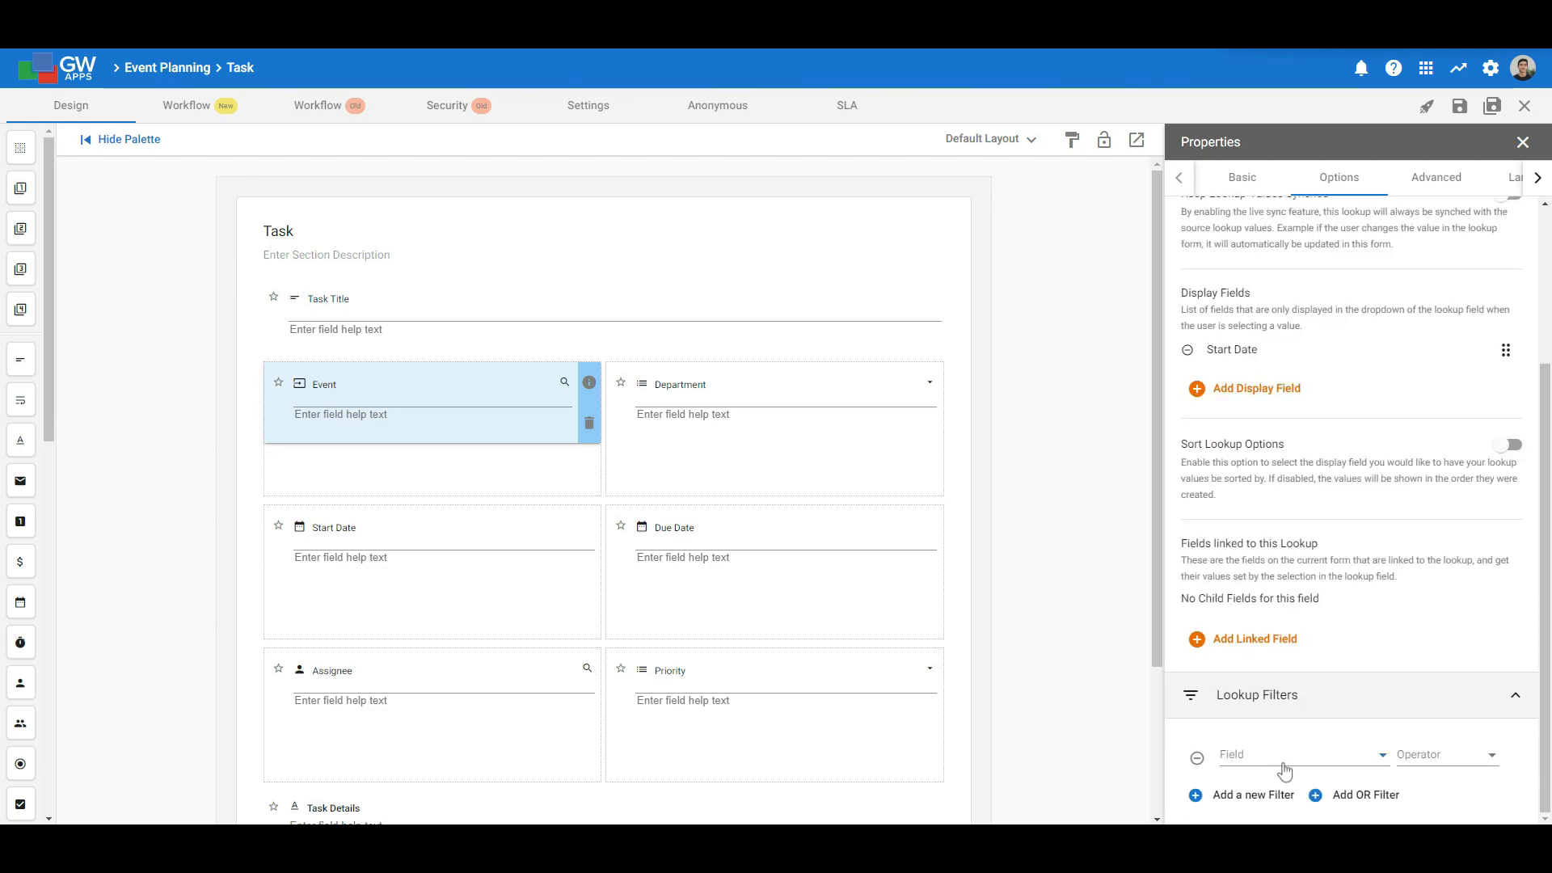
click(1284, 768)
text(statu)
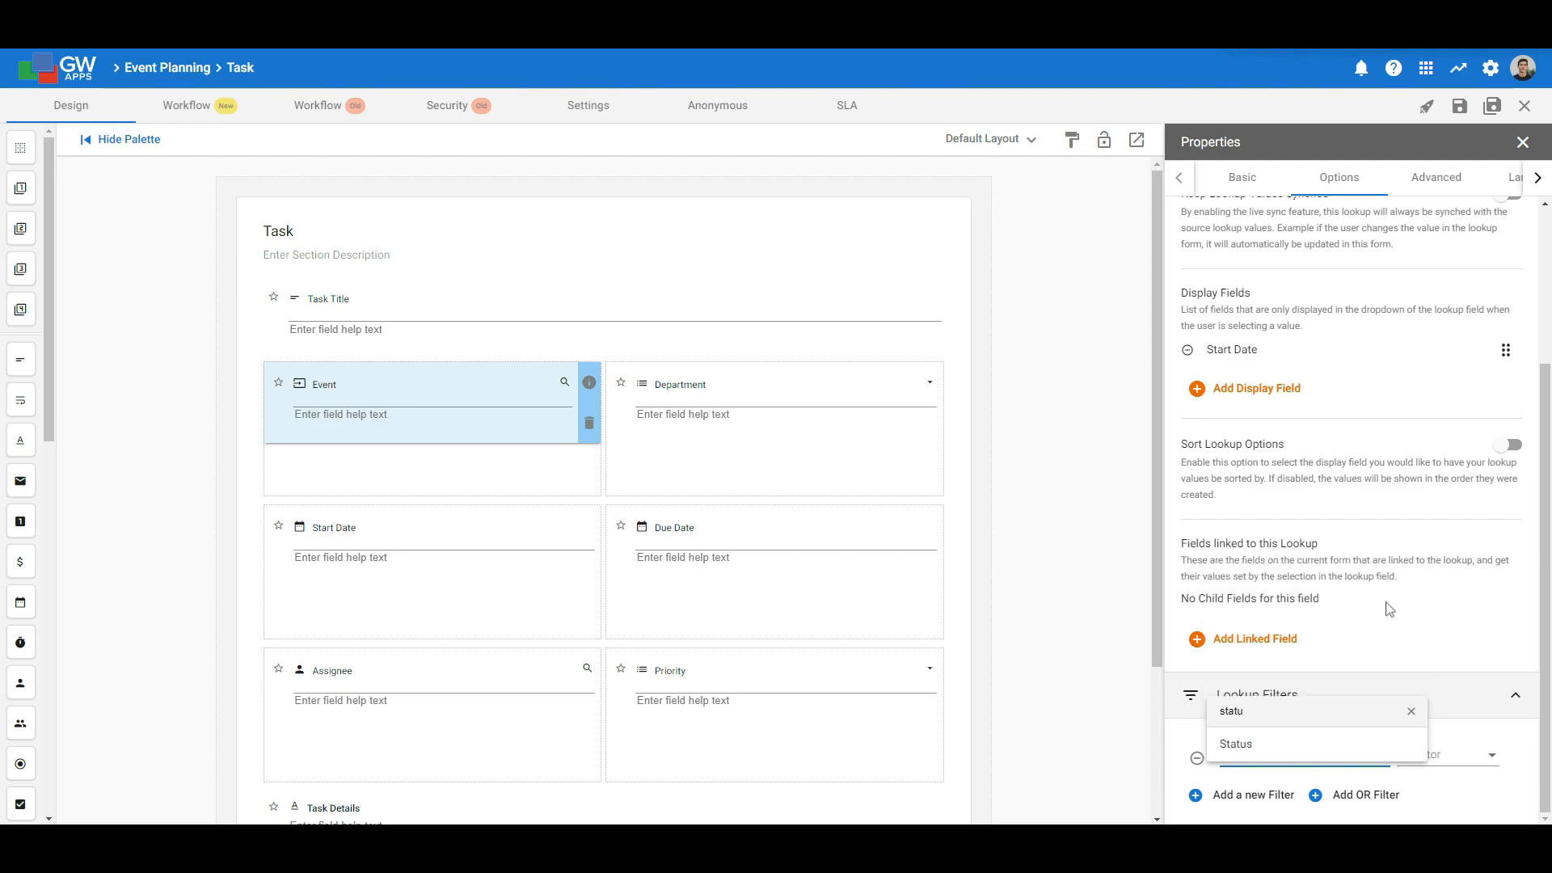
click(1261, 744)
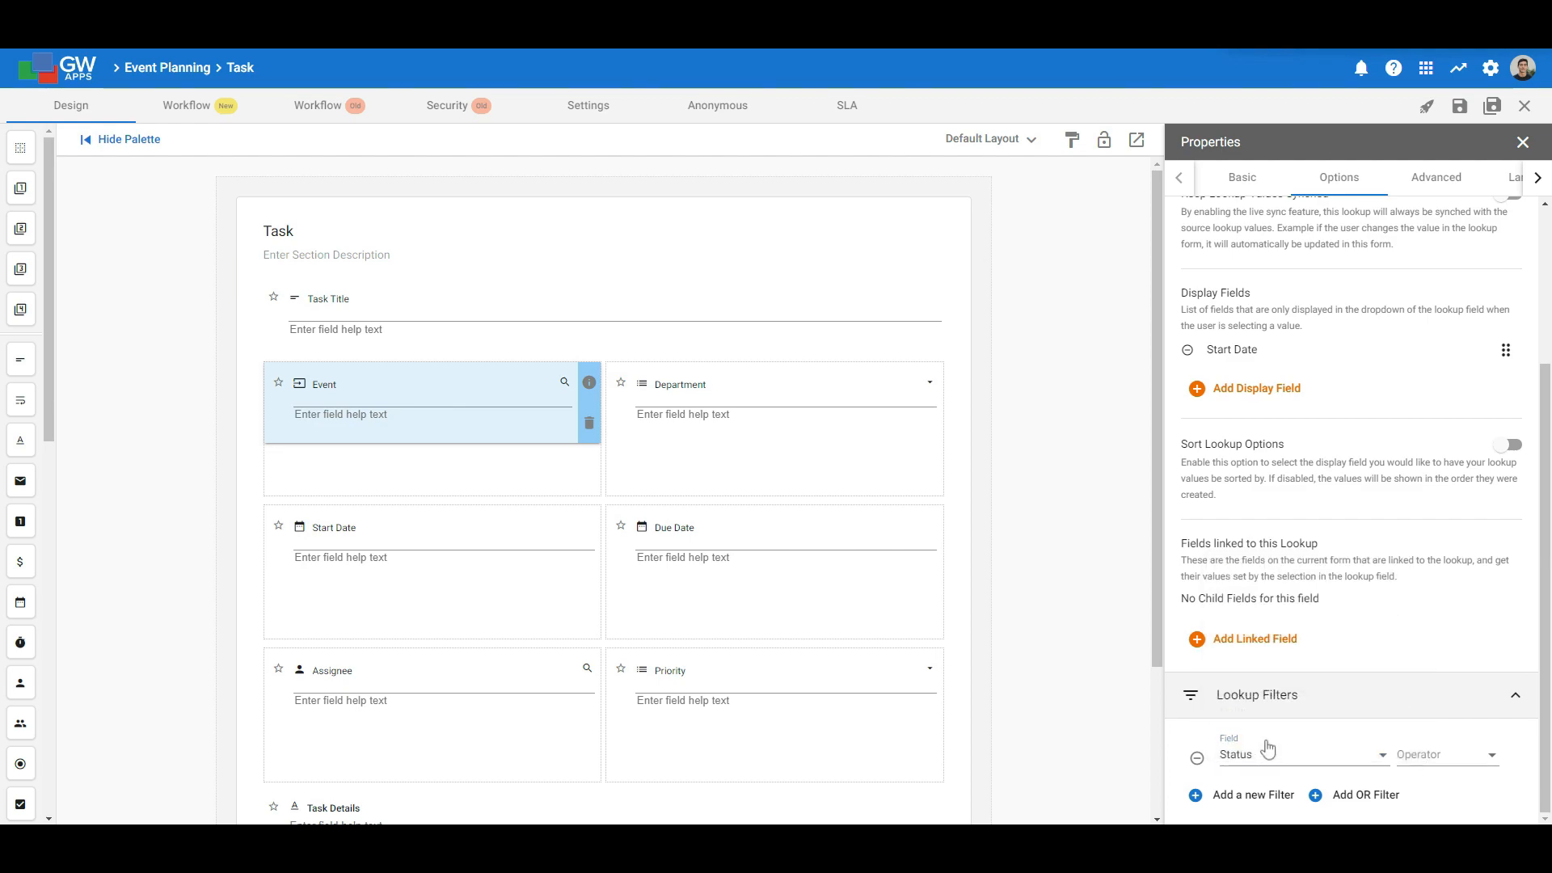
click(1470, 764)
click(1467, 768)
click(1327, 805)
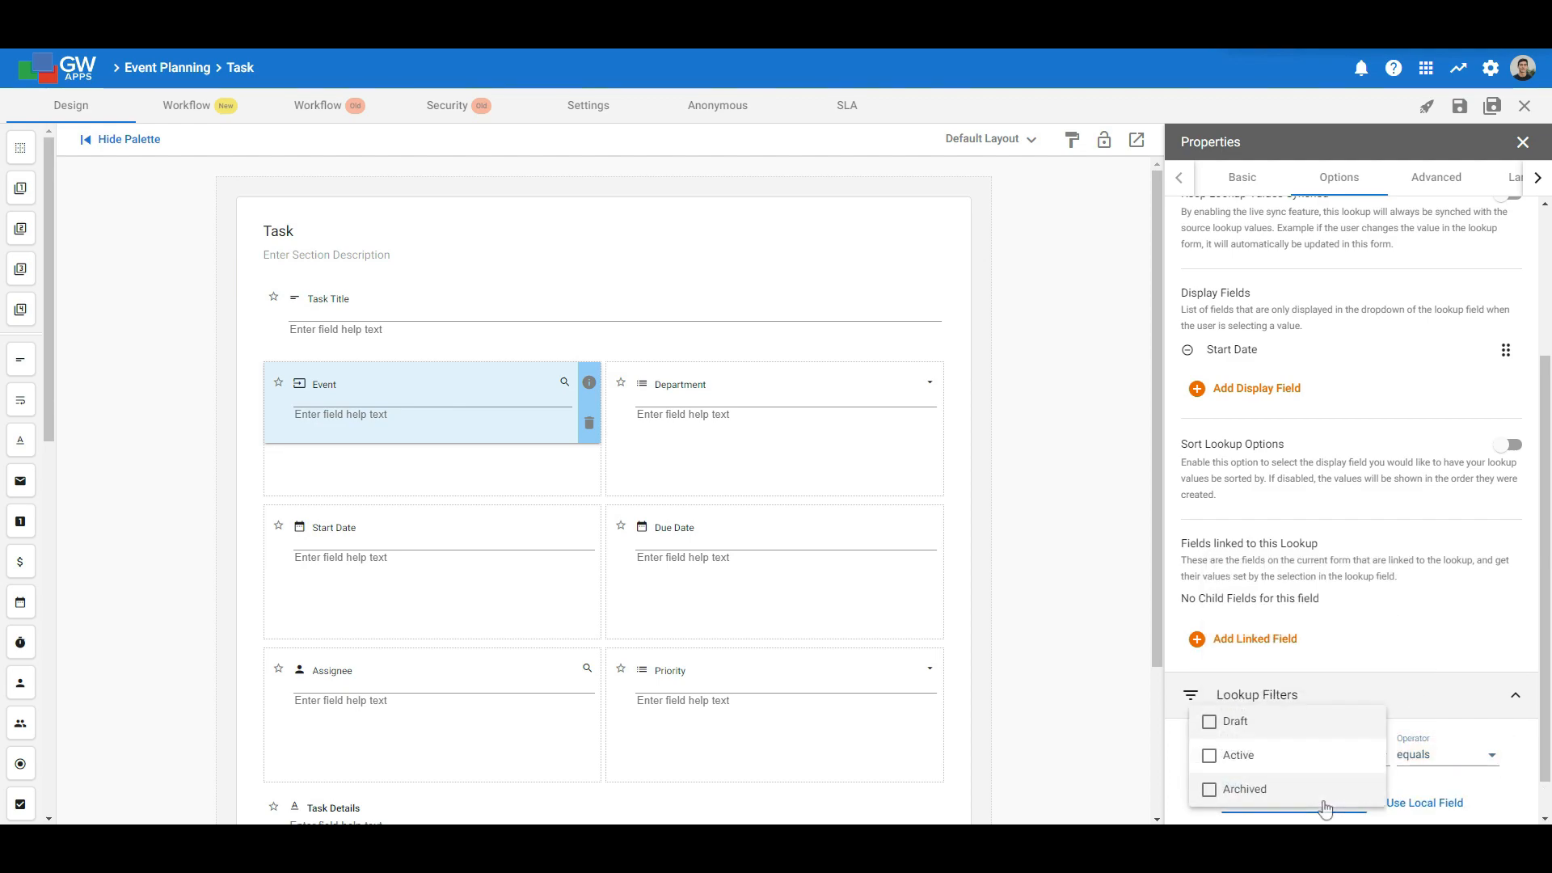
click(1210, 756)
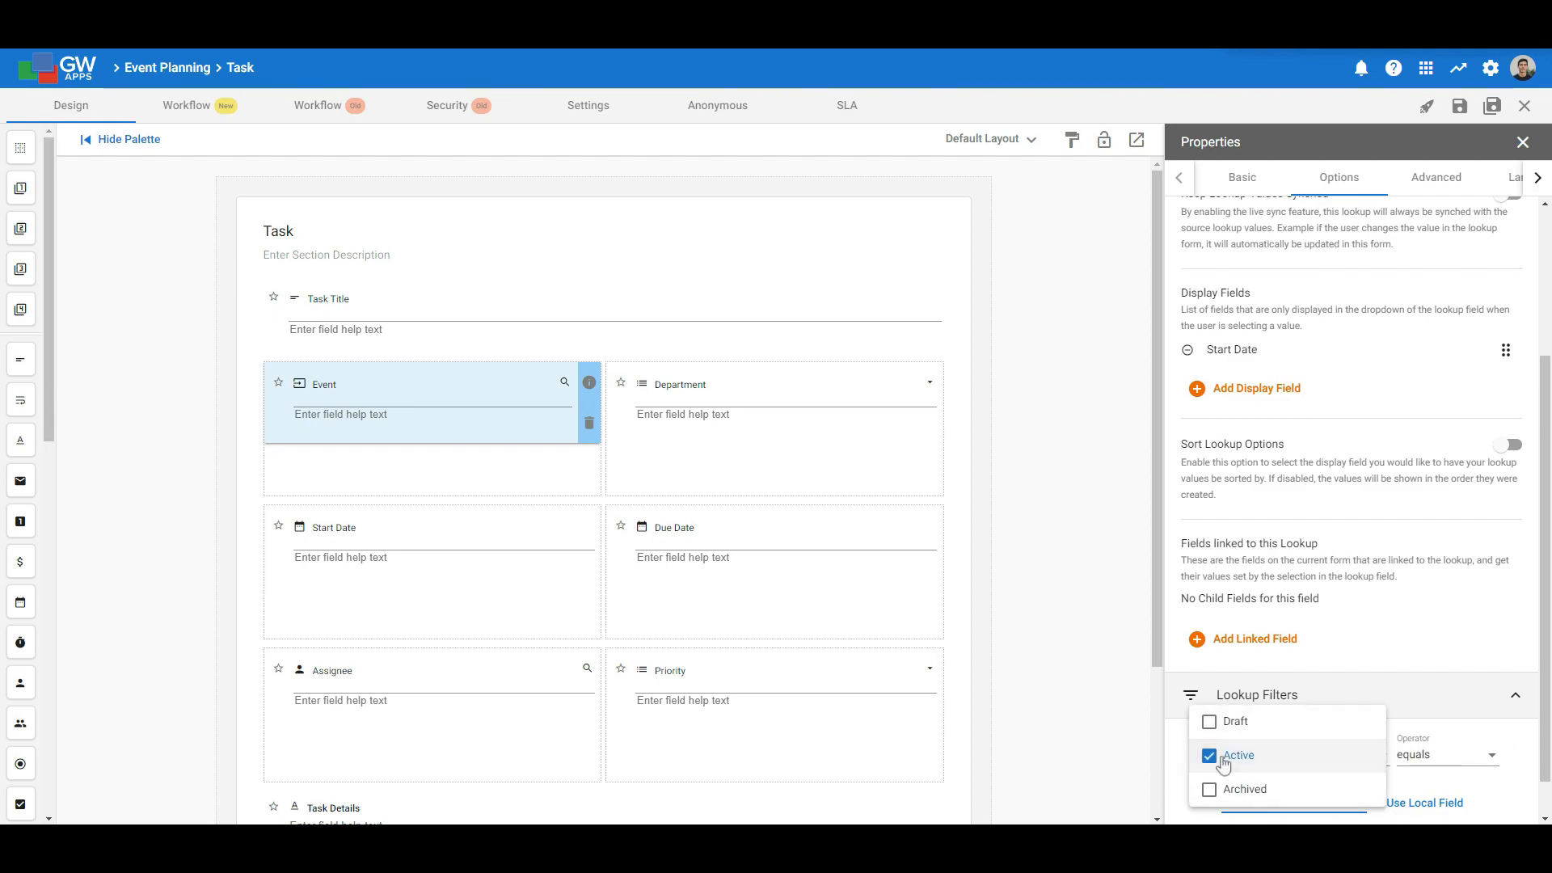
click(1494, 663)
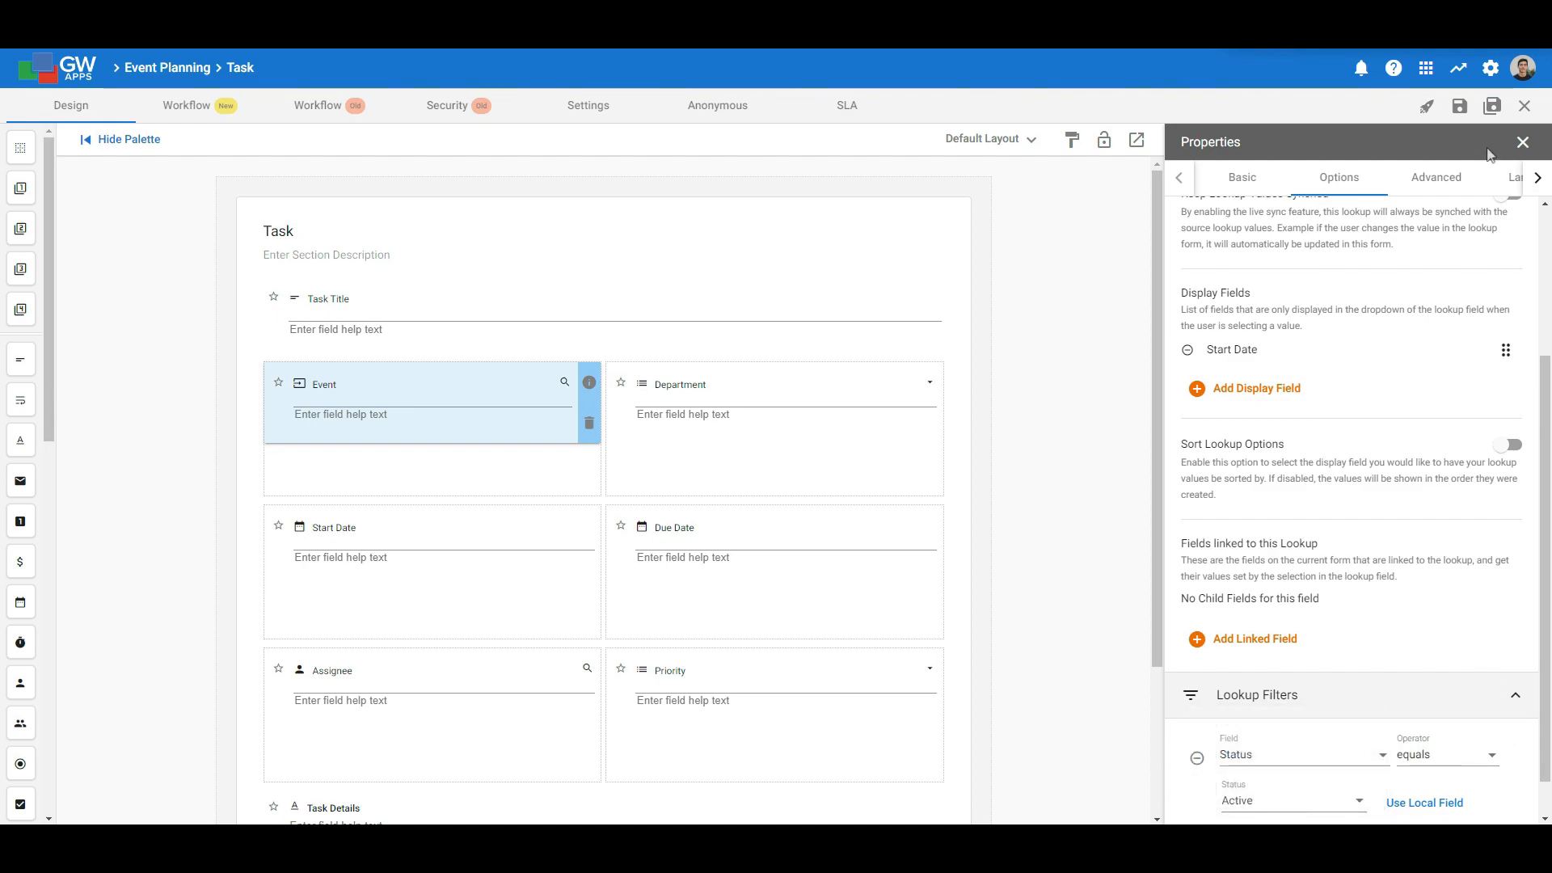
click(1459, 108)
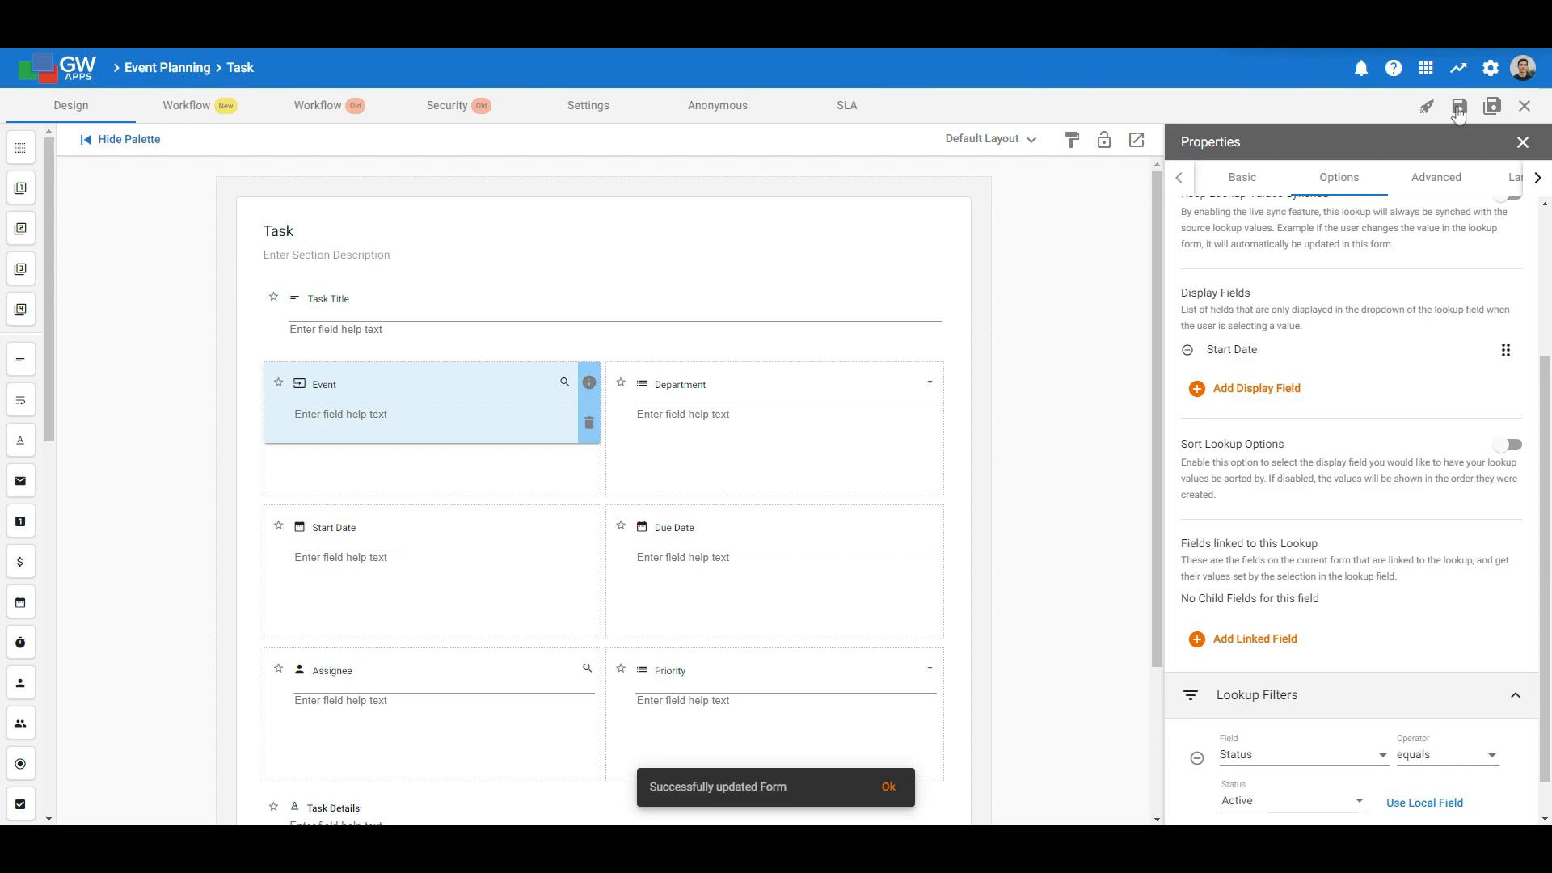